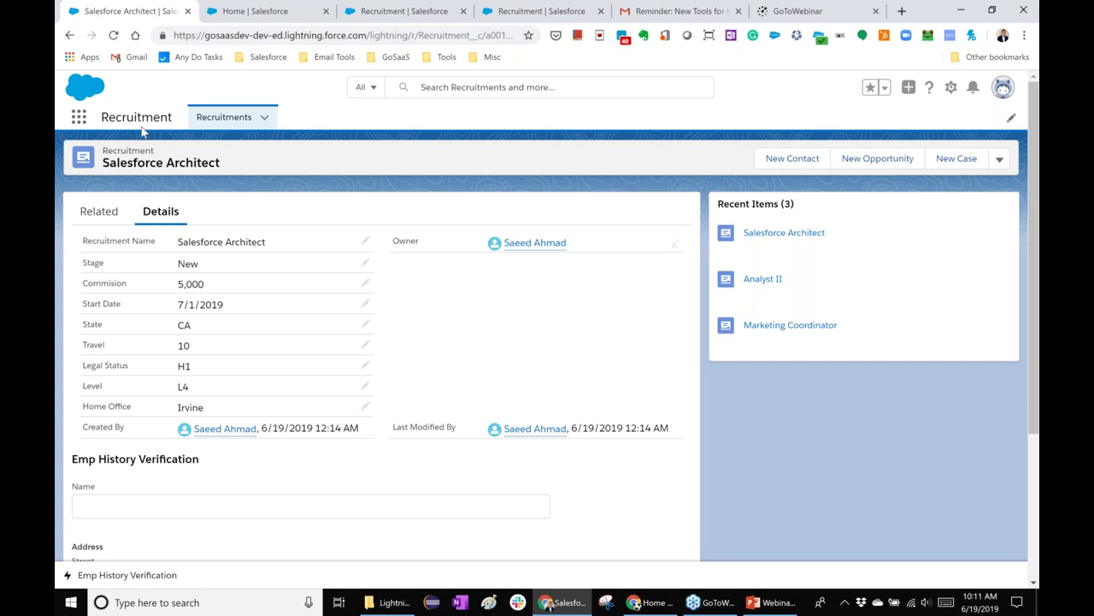
- Open the Marketing Coordinator recruitment and review the path's key fields and guidance at the New, Shortlist and Identify Candidates stages
{"action": "left_click", "coordinate": [220, 120]}
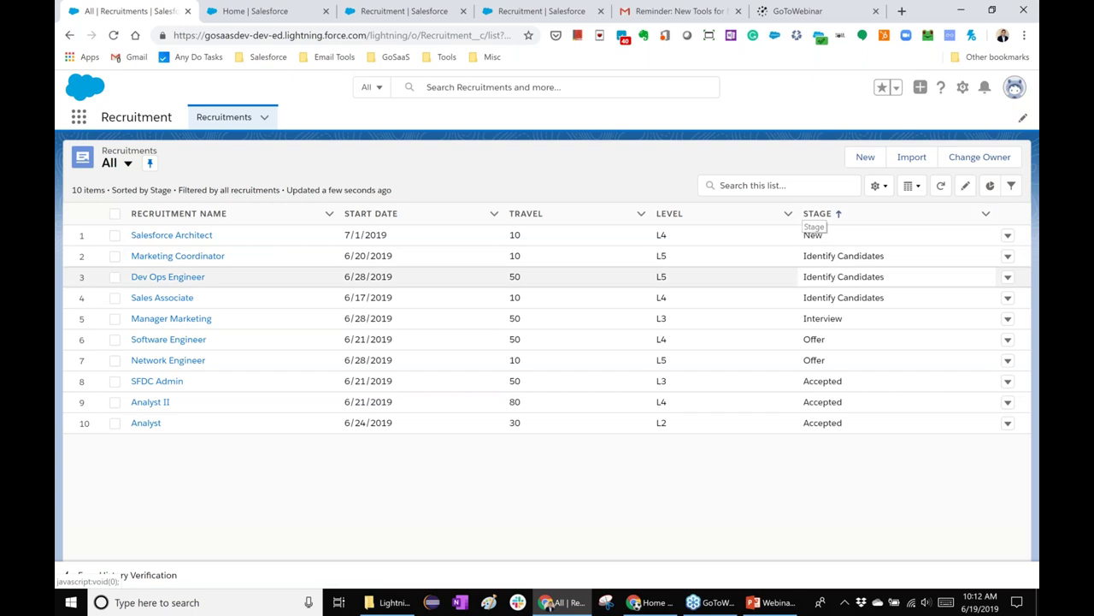
{"action": "left_click", "coordinate": [183, 256]}
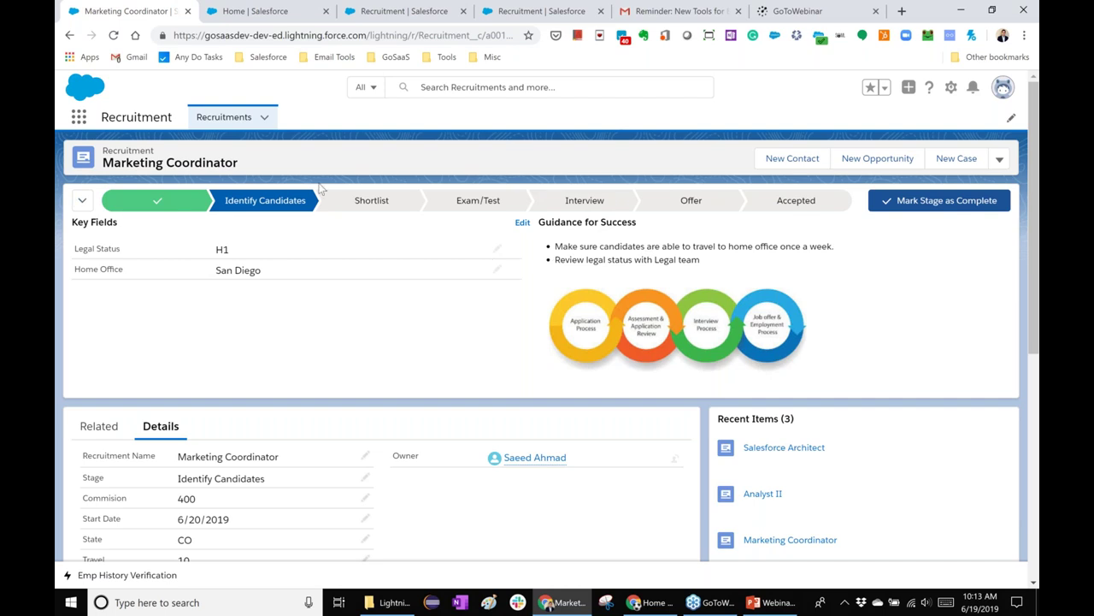
{"action": "left_click", "coordinate": [176, 205]}
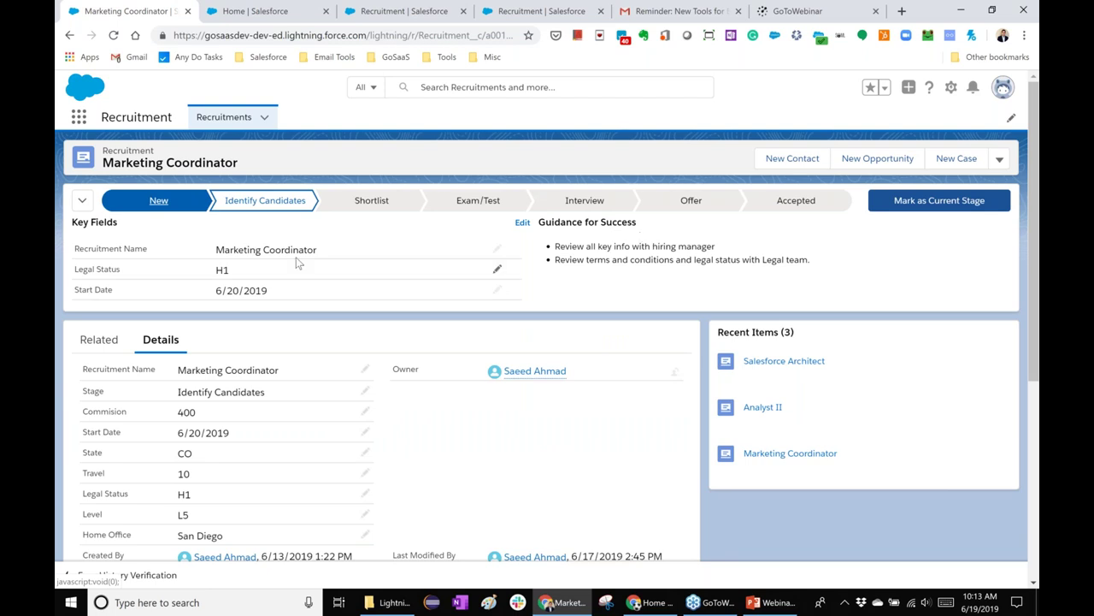
{"action": "left_click", "coordinate": [83, 201]}
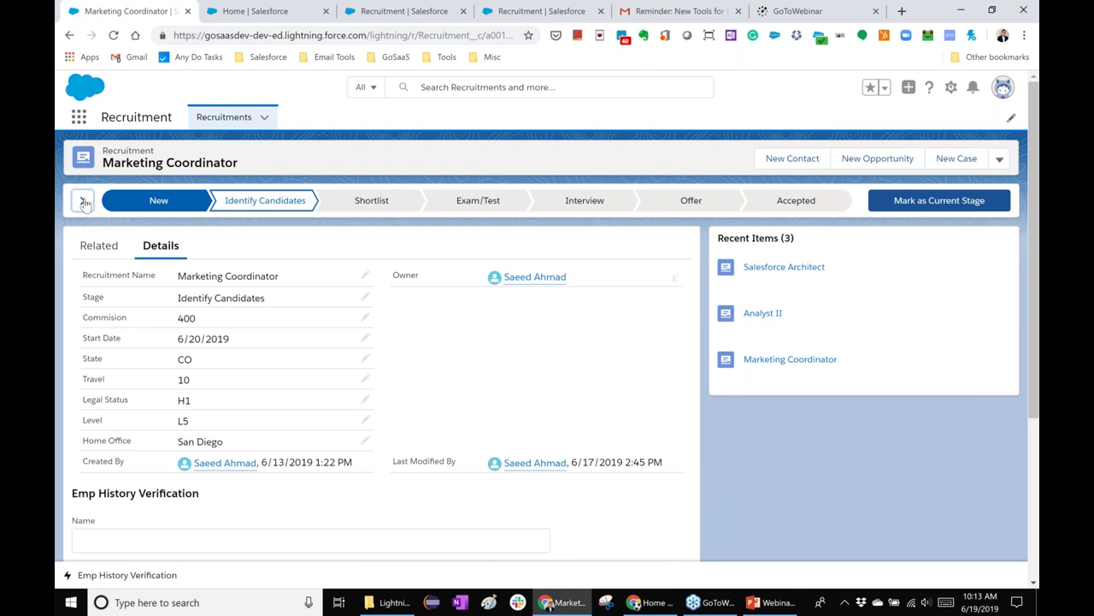
{"action": "left_click", "coordinate": [82, 201]}
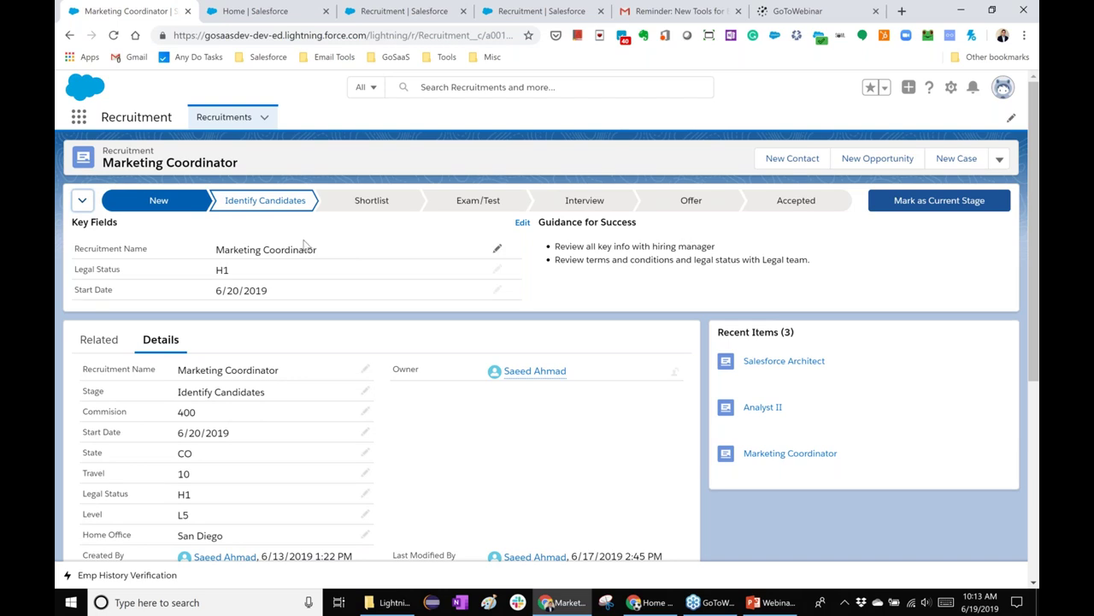
{"action": "left_click", "coordinate": [81, 203]}
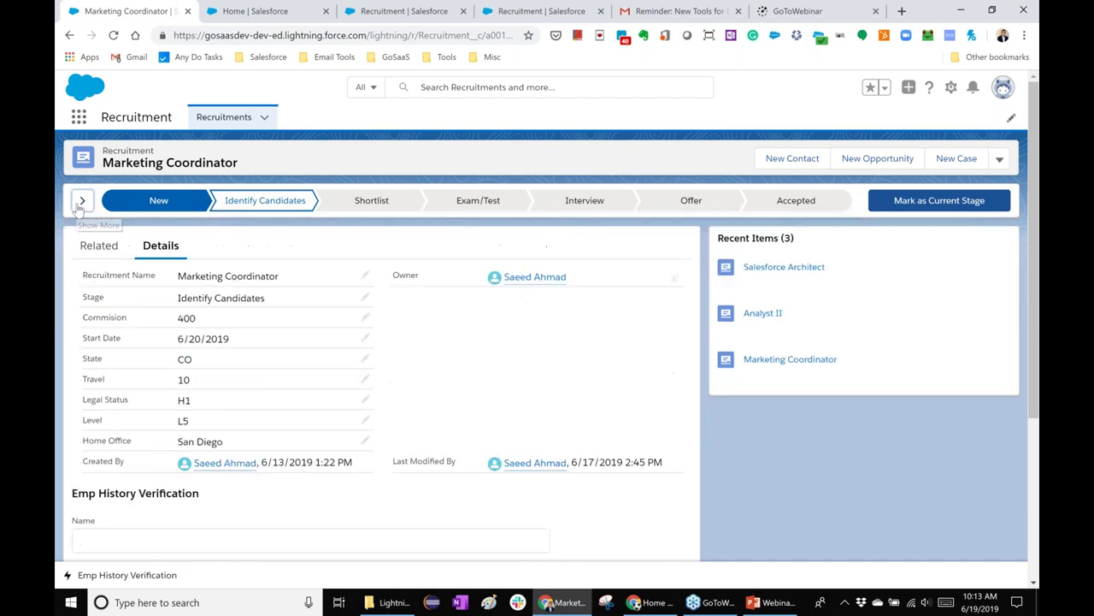
{"action": "left_click", "coordinate": [80, 203]}
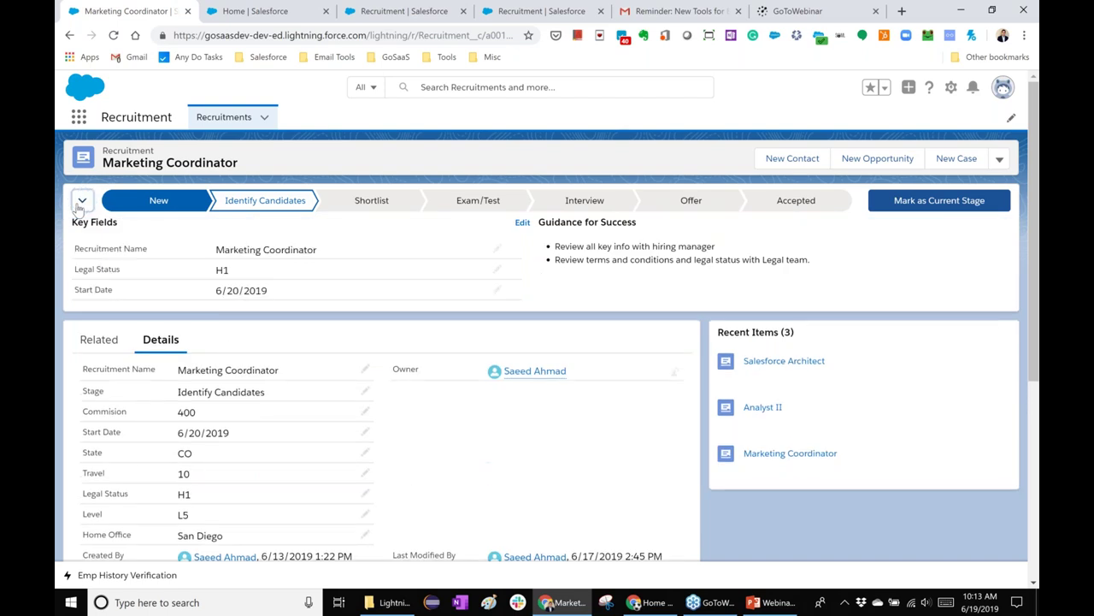
{"action": "left_click", "coordinate": [373, 200]}
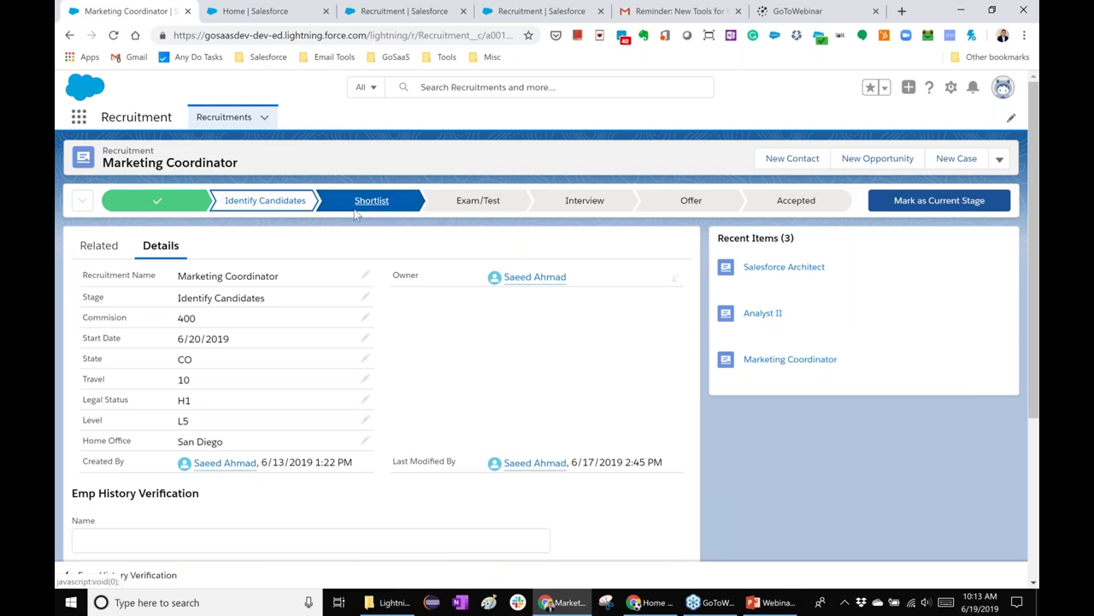
{"action": "left_click", "coordinate": [278, 205]}
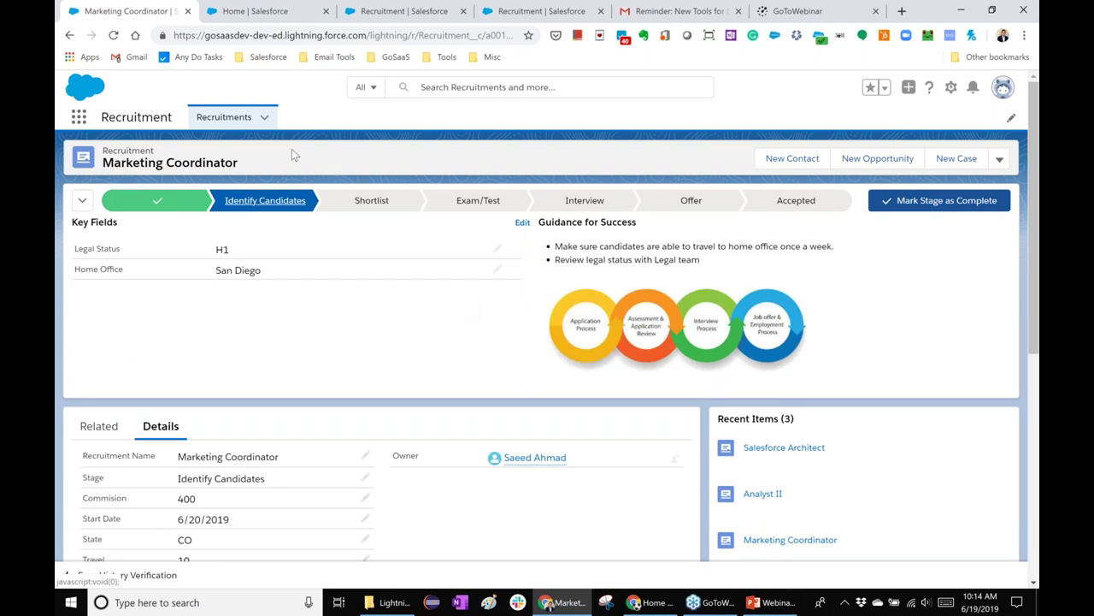
- Find Path Settings in Setup and open the Hiring Process path for editing
{"action": "key", "text": "ctrl+Tab"}
{"action": "left_click", "coordinate": [145, 156]}
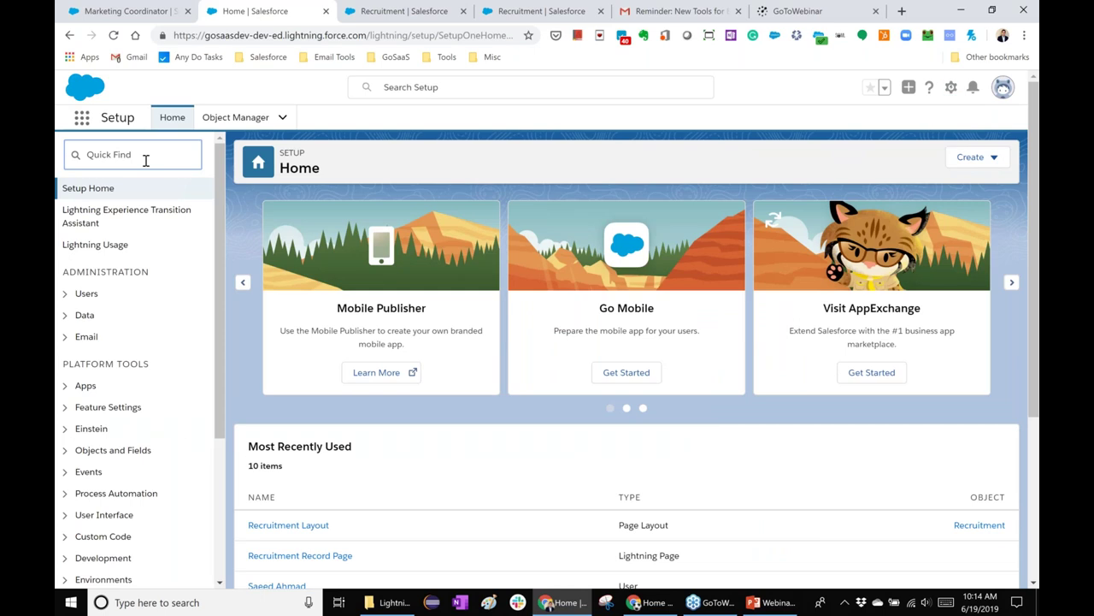
{"action": "type", "text": "path"}
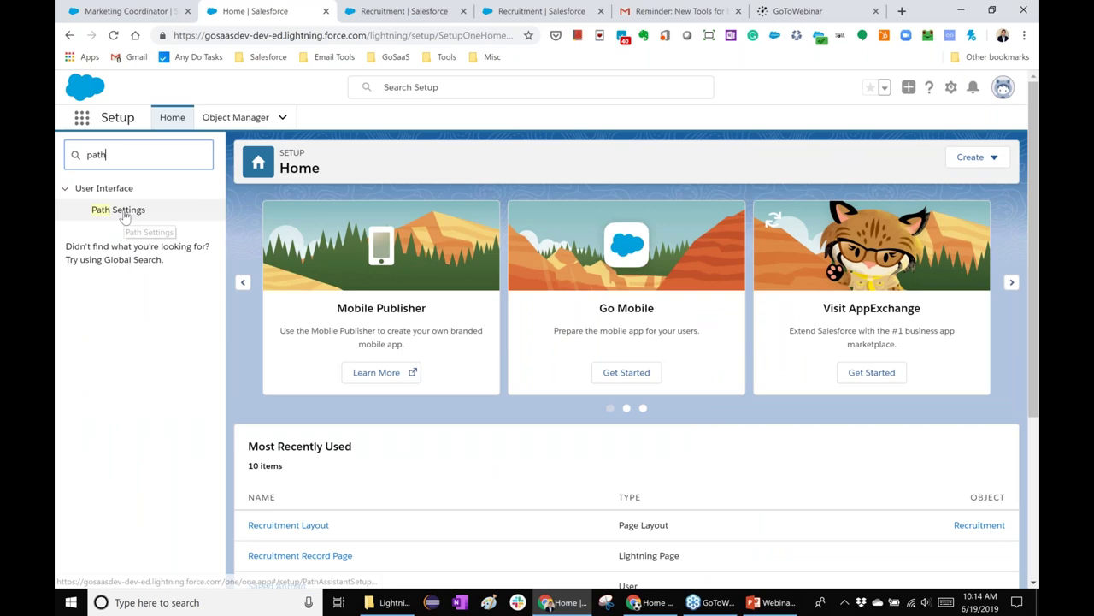
{"action": "left_click", "coordinate": [124, 217]}
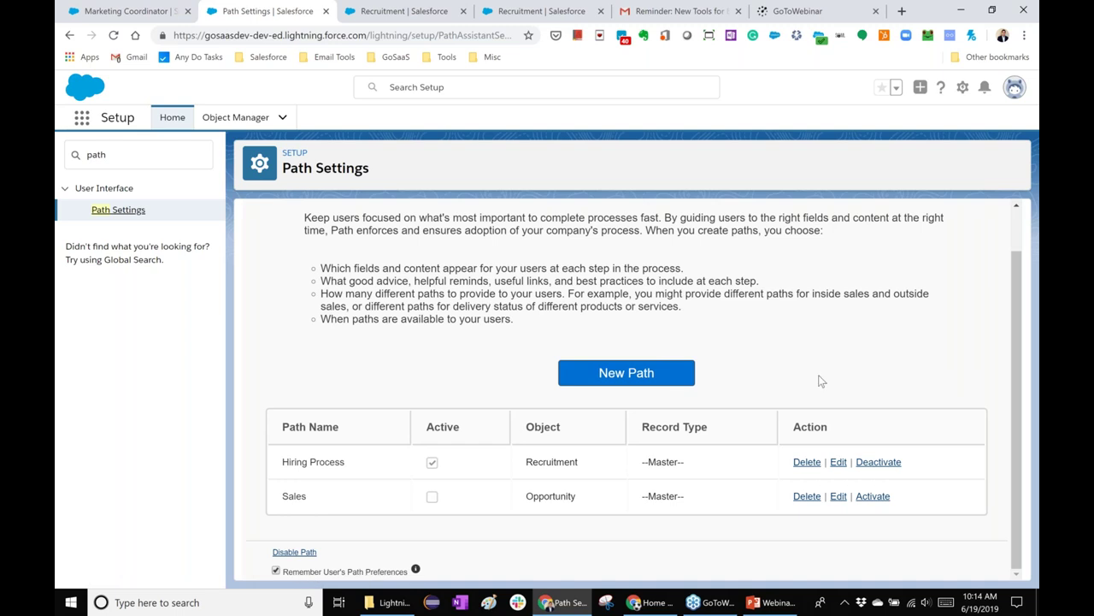
{"action": "left_click", "coordinate": [632, 379]}
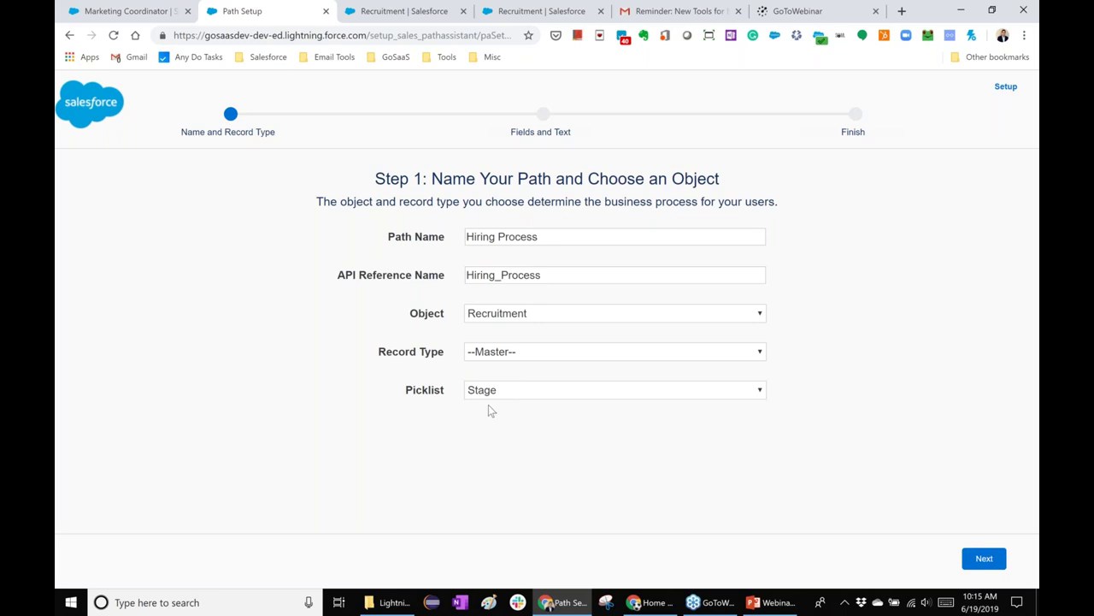
- Review the path's fields and guidance for the New, Identify Candidates and Shortlist stages against the record, and finish the path setup
{"action": "left_click", "coordinate": [984, 559]}
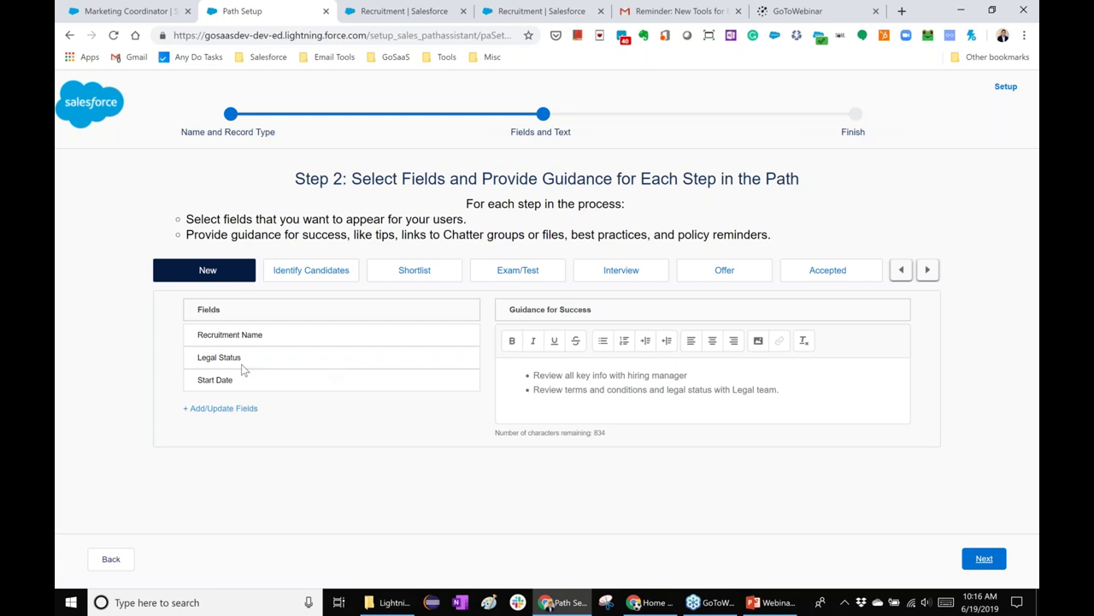
{"action": "left_click", "coordinate": [129, 11]}
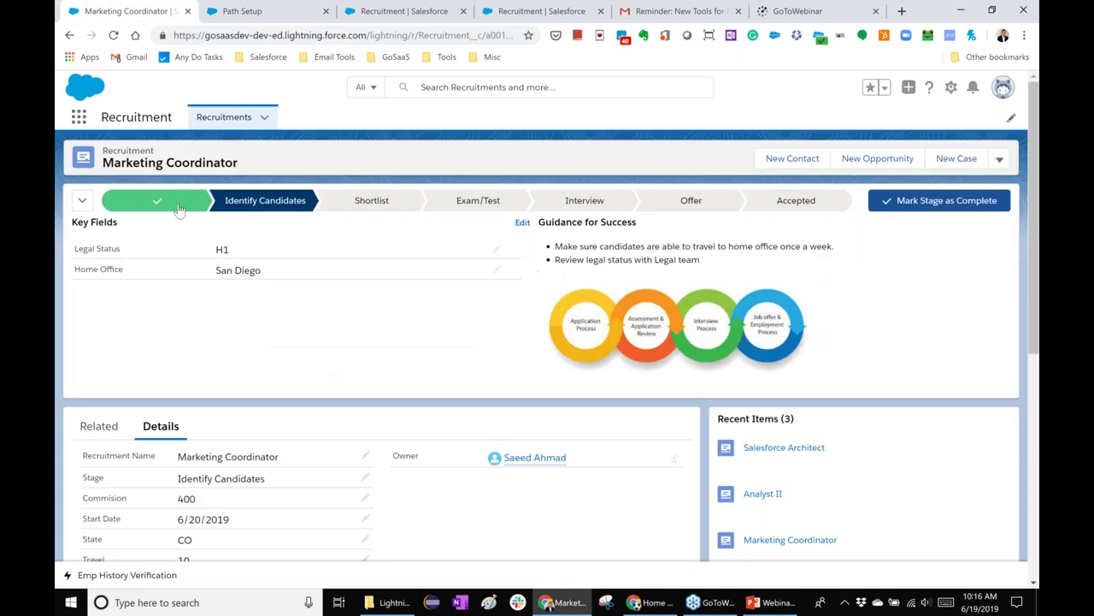
{"action": "left_click", "coordinate": [268, 17]}
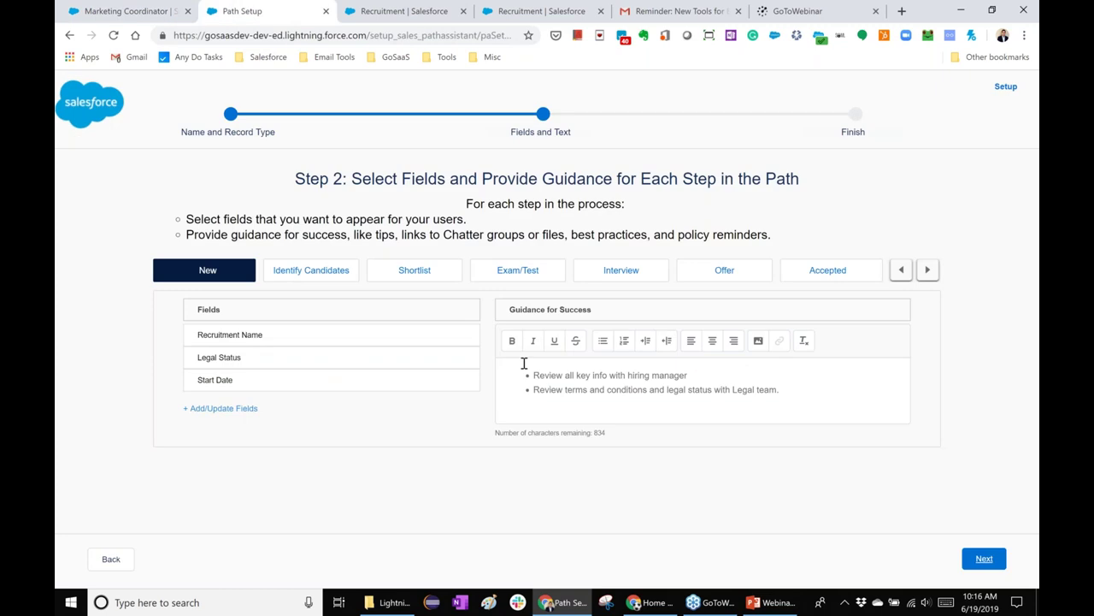
{"action": "left_click", "coordinate": [313, 275]}
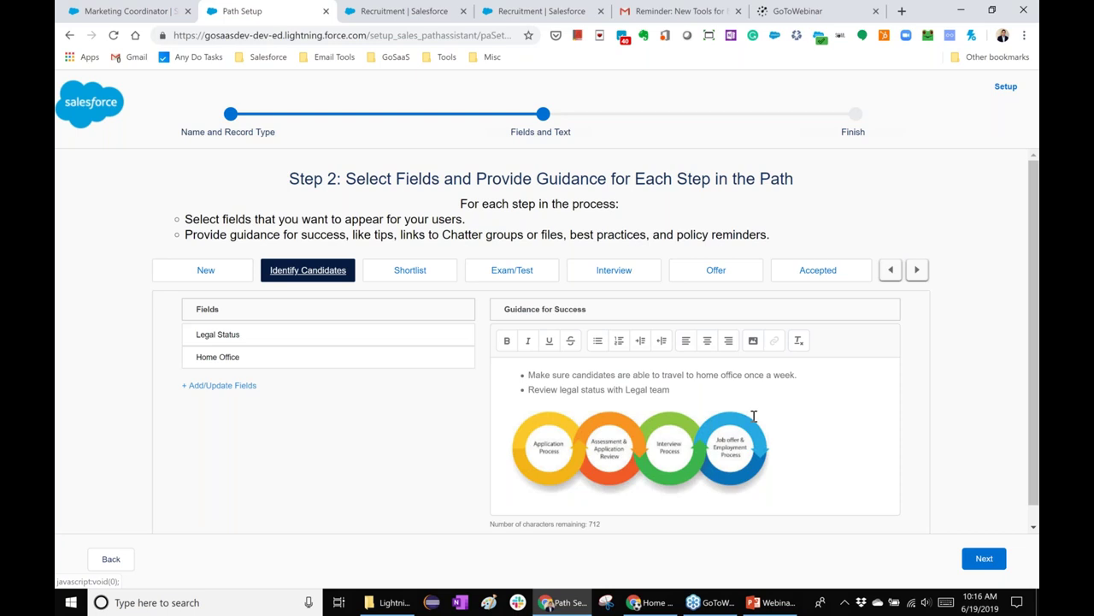
{"action": "left_click", "coordinate": [410, 269]}
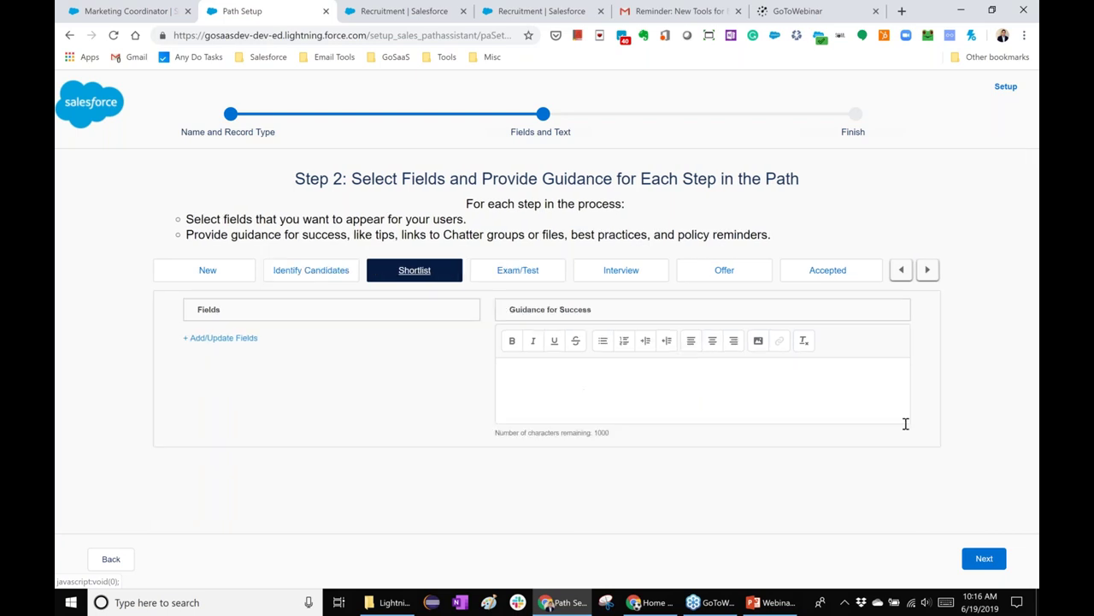
{"action": "left_click", "coordinate": [983, 560]}
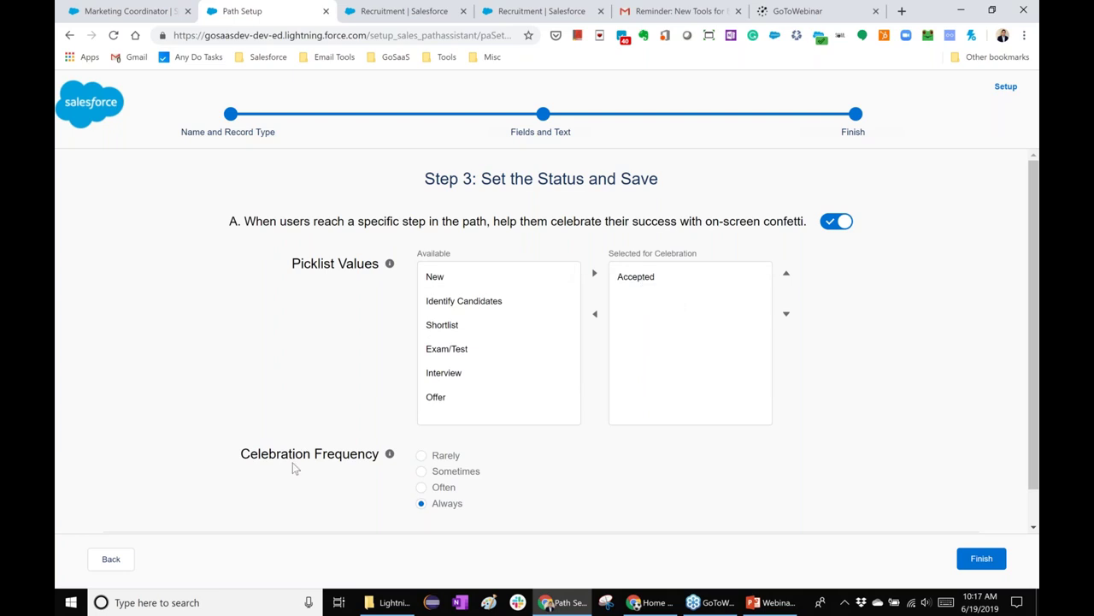
{"action": "left_click", "coordinate": [984, 559]}
- Mark Accepted as the current stage of the Marketing Coordinator recruitment
{"action": "left_click", "coordinate": [118, 17]}
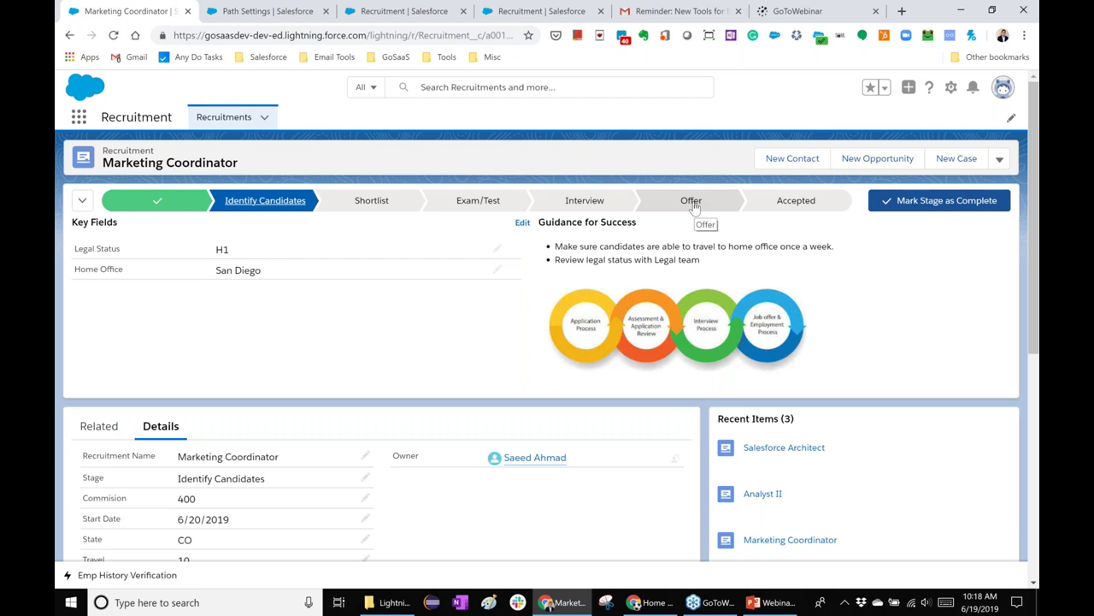
{"action": "left_click", "coordinate": [804, 204]}
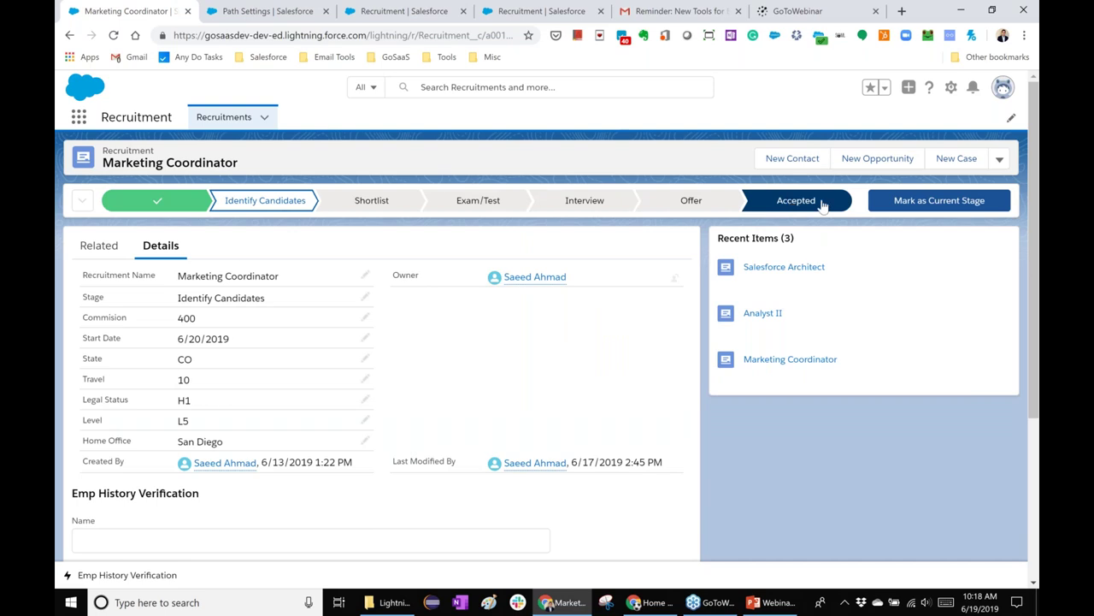
{"action": "left_click", "coordinate": [912, 205]}
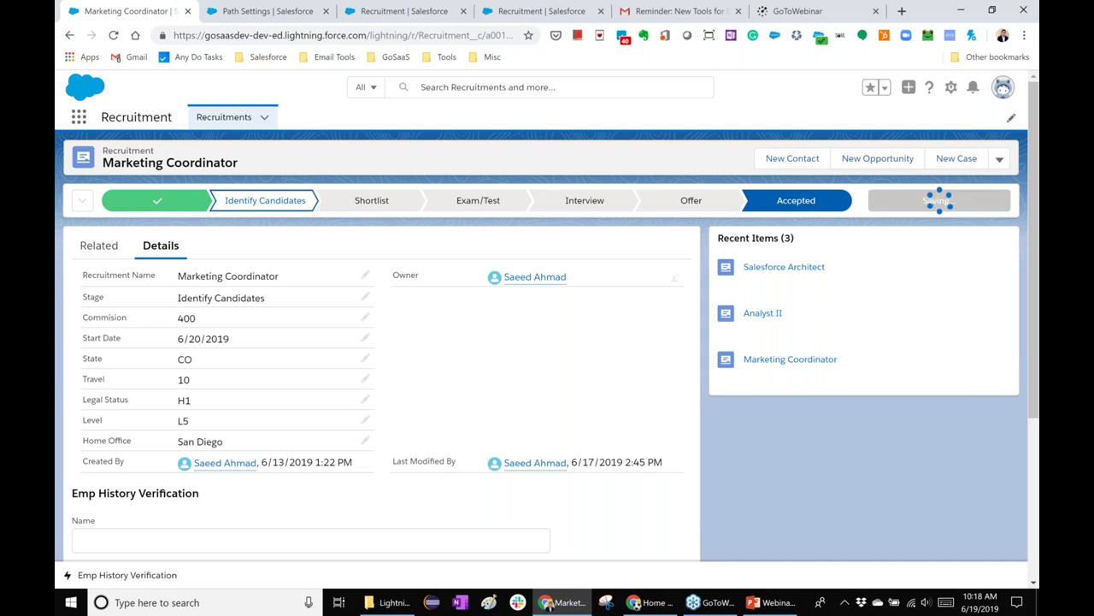
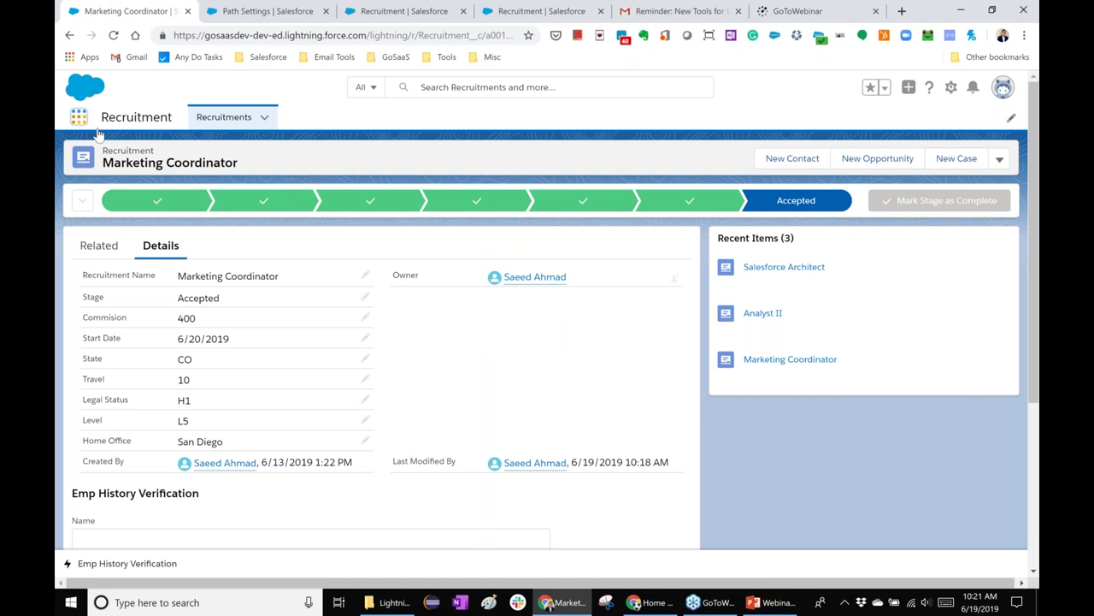
- Start a new recruitment in the Service Console app, naming it Sales Associate with the stage New
{"action": "left_click", "coordinate": [80, 117]}
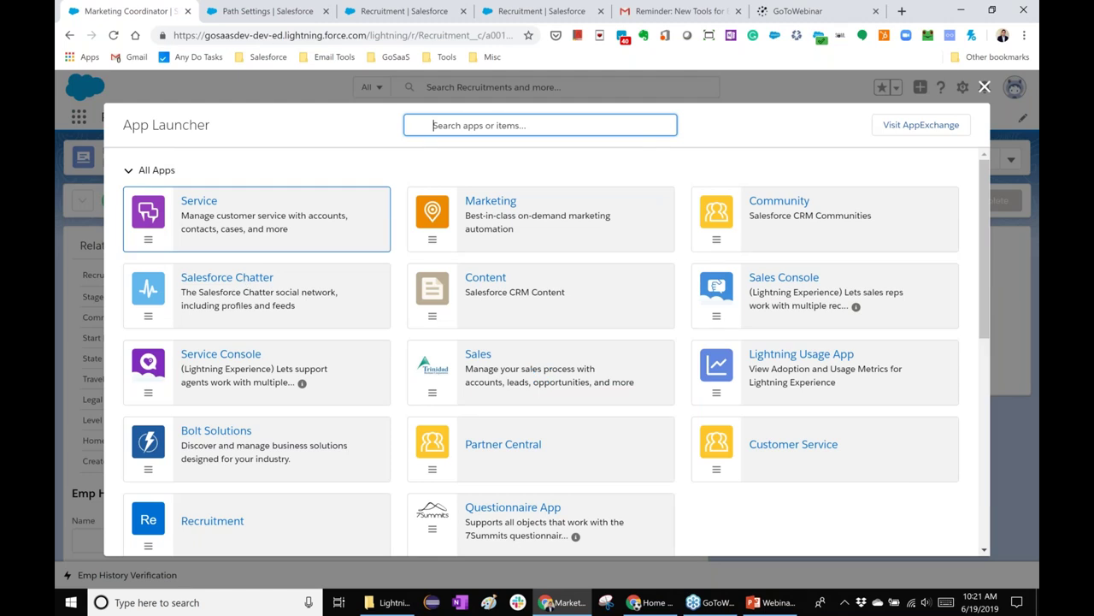
{"action": "left_click", "coordinate": [257, 372]}
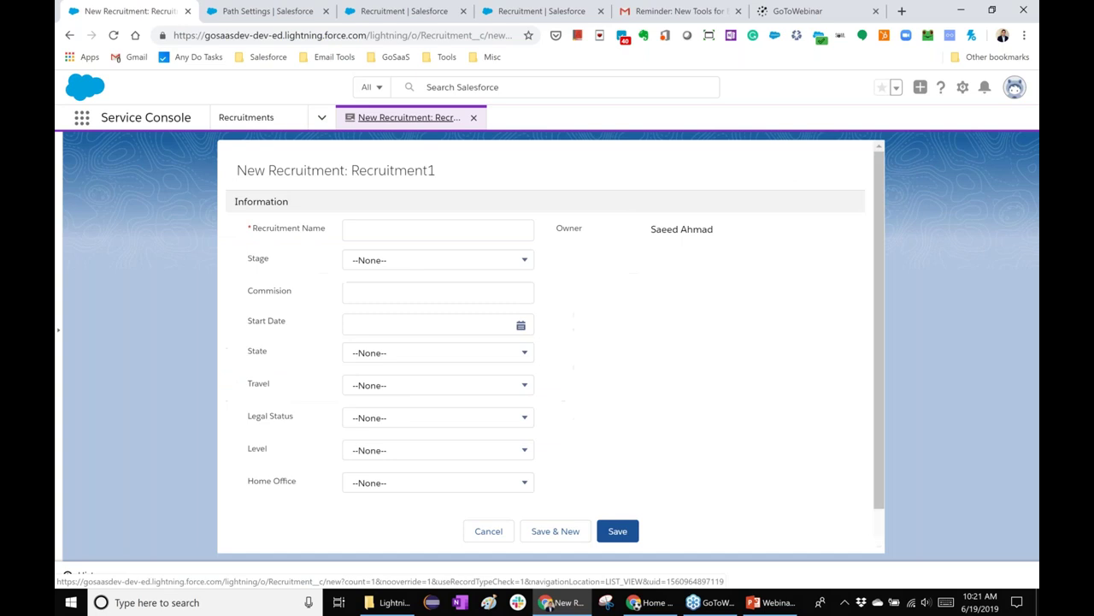
{"action": "left_click", "coordinate": [407, 224]}
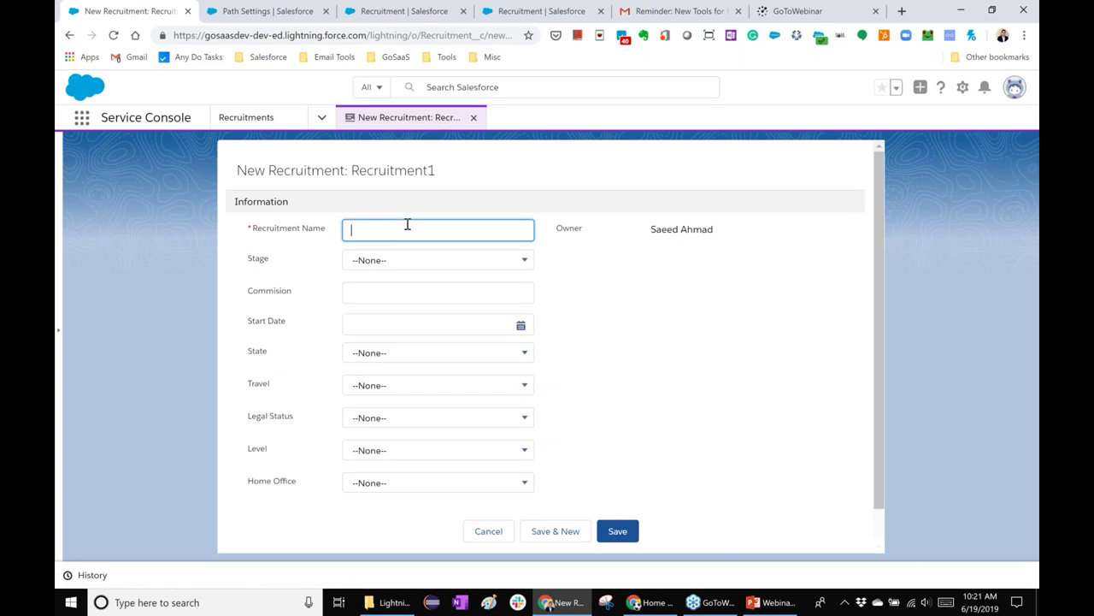
{"action": "type", "text": "SAles"}
{"action": "key", "text": "BackSpace"}
{"action": "key", "text": "BackSpace"}
{"action": "key", "text": "BackSpace"}
{"action": "key", "text": "BackSpace"}
{"action": "type", "text": "ales Associate"}
{"action": "key", "text": "Tab"}
{"action": "key", "text": "Down"}
- Set the new recruitment's commission to 4,000 and its start date to 7/1/2019
{"action": "left_click", "coordinate": [380, 290]}
{"action": "type", "text": "4,"}
{"action": "type", "text": "00"}
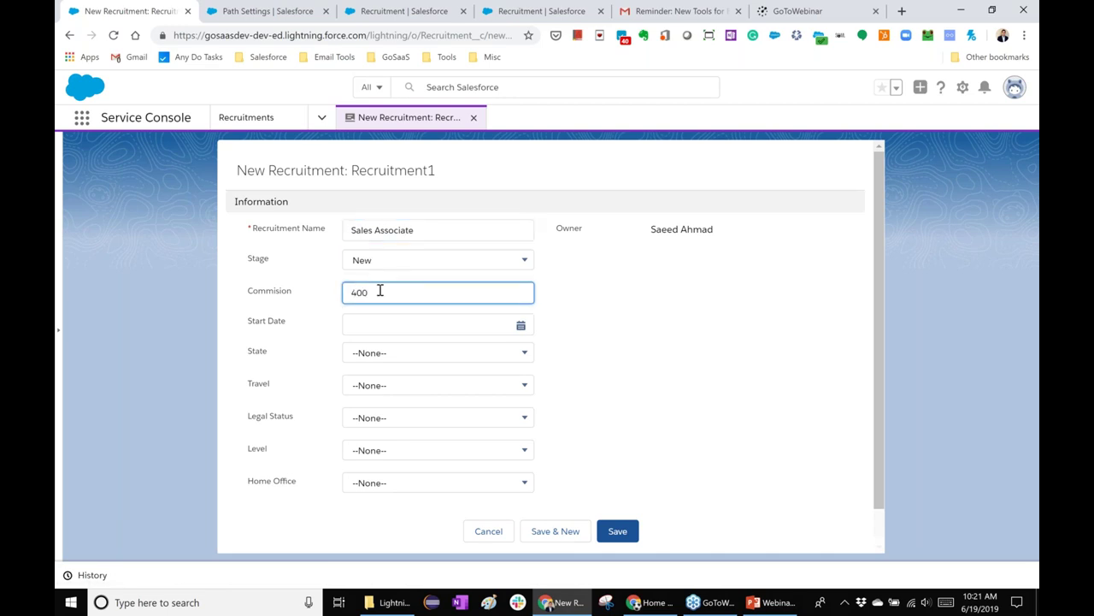
{"action": "type", "text": "0"}
{"action": "left_click", "coordinate": [500, 311]}
{"action": "left_click", "coordinate": [521, 328]}
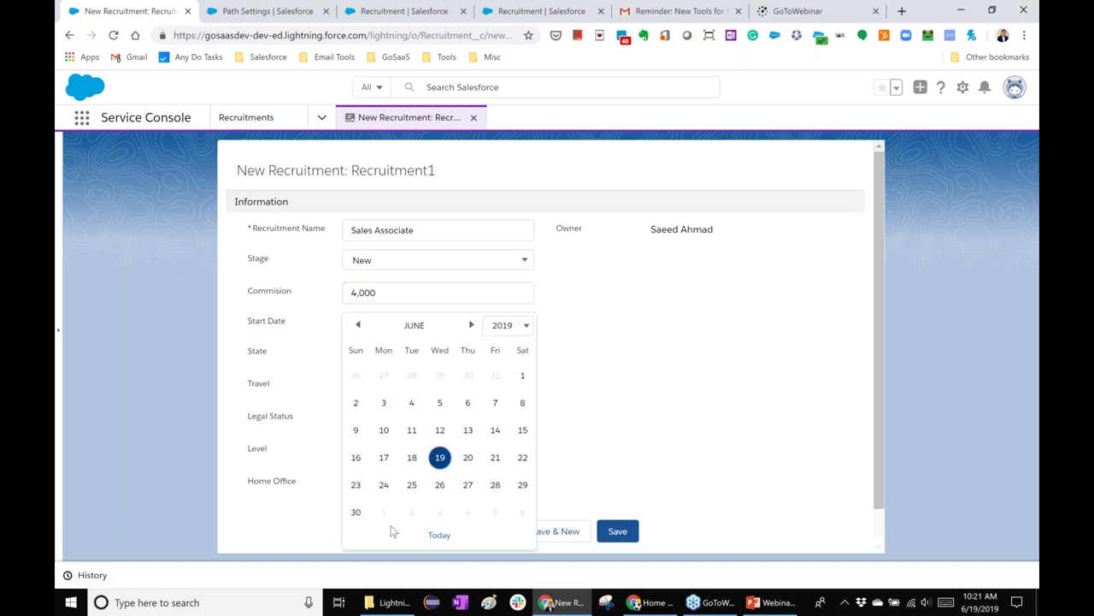
{"action": "left_click", "coordinate": [381, 511]}
- Set the recruitment's state to CA, travel to 0 and legal status to H1
{"action": "left_click", "coordinate": [372, 356]}
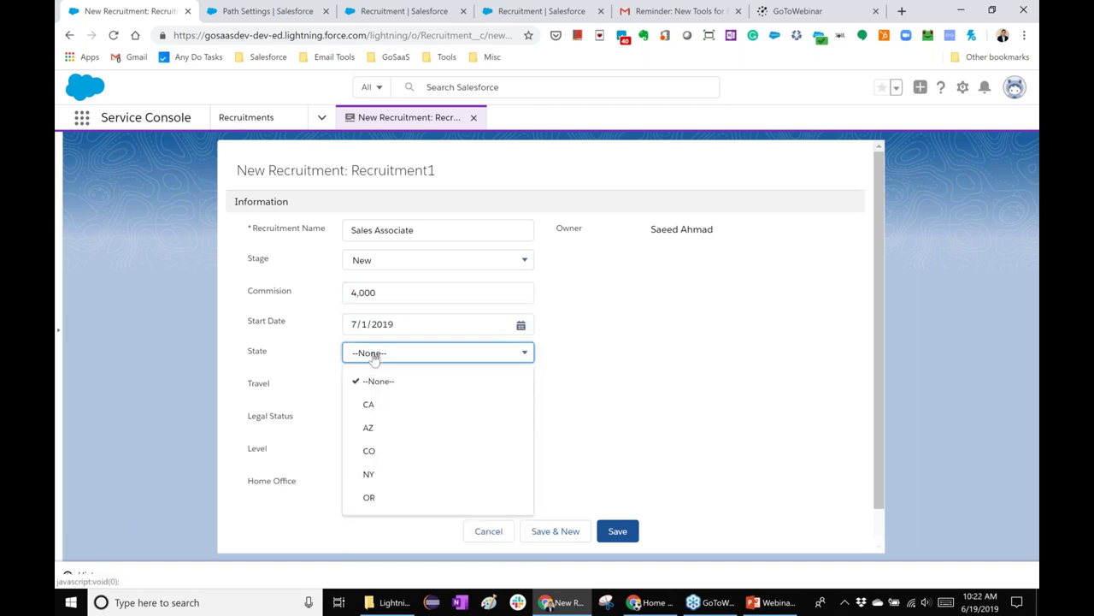
{"action": "left_click", "coordinate": [390, 407]}
{"action": "left_click", "coordinate": [378, 385]}
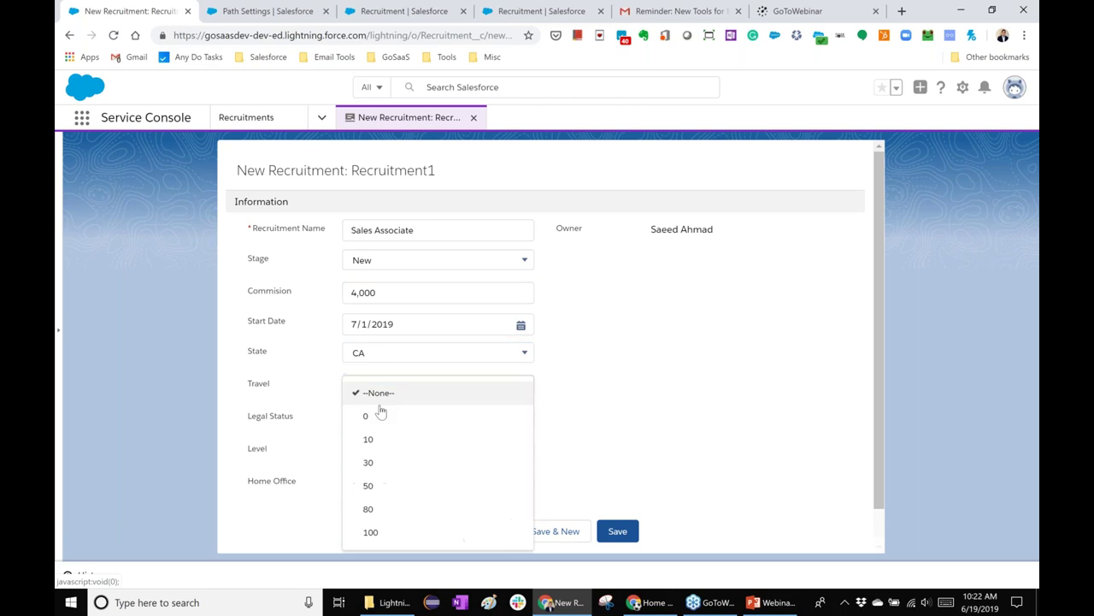
{"action": "left_click", "coordinate": [381, 425]}
{"action": "left_click", "coordinate": [377, 418]}
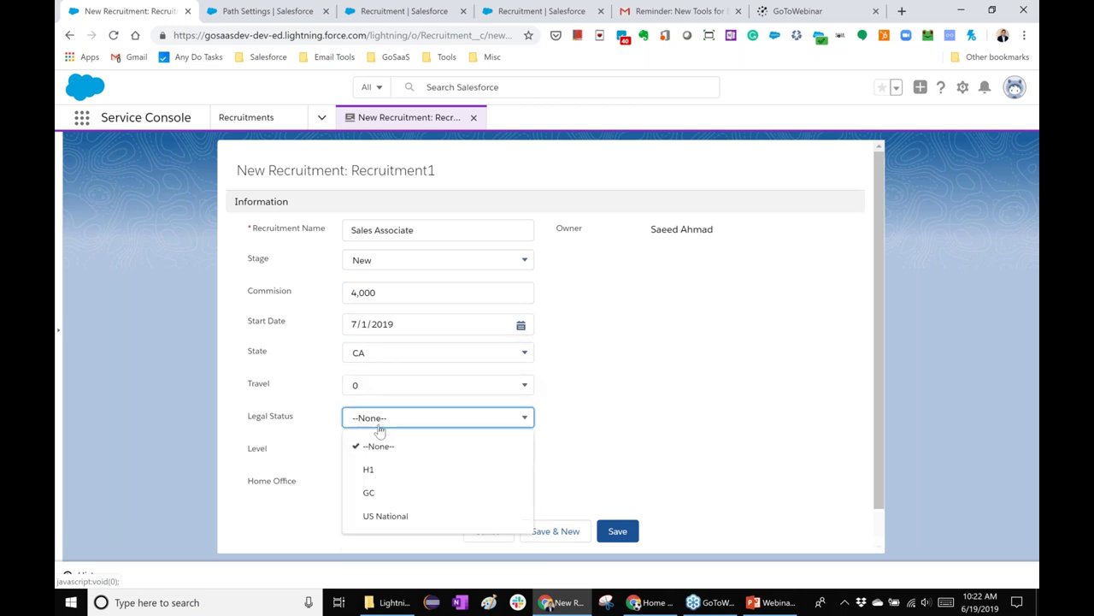
{"action": "left_click", "coordinate": [384, 471]}
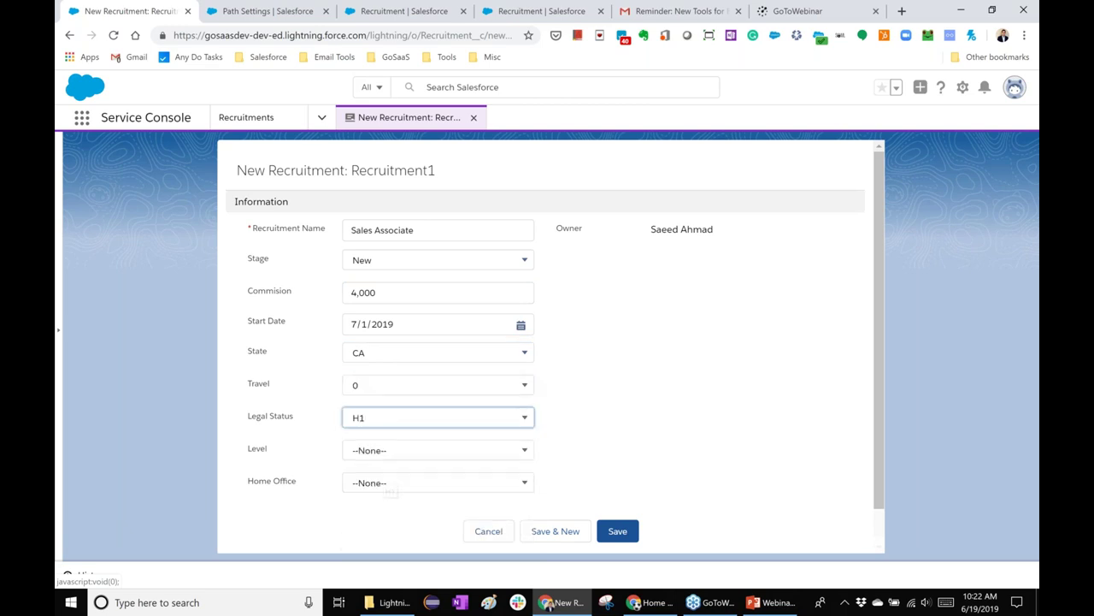
- Set the recruitment's level to L4
{"action": "left_click", "coordinate": [386, 450]}
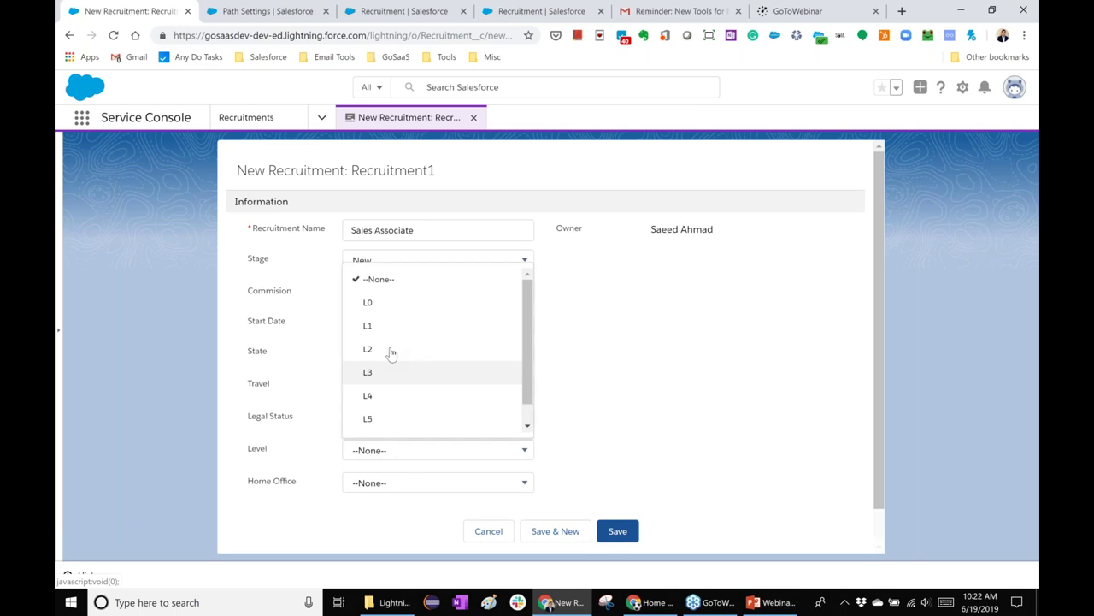
{"action": "left_click", "coordinate": [375, 370]}
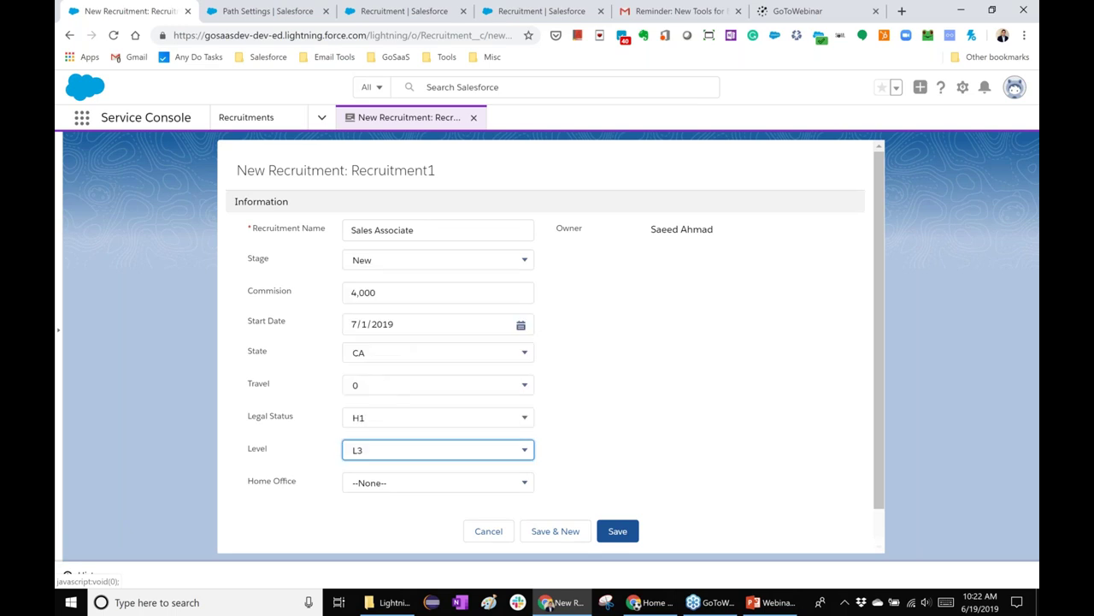
{"action": "left_click", "coordinate": [396, 457]}
{"action": "left_click", "coordinate": [382, 398]}
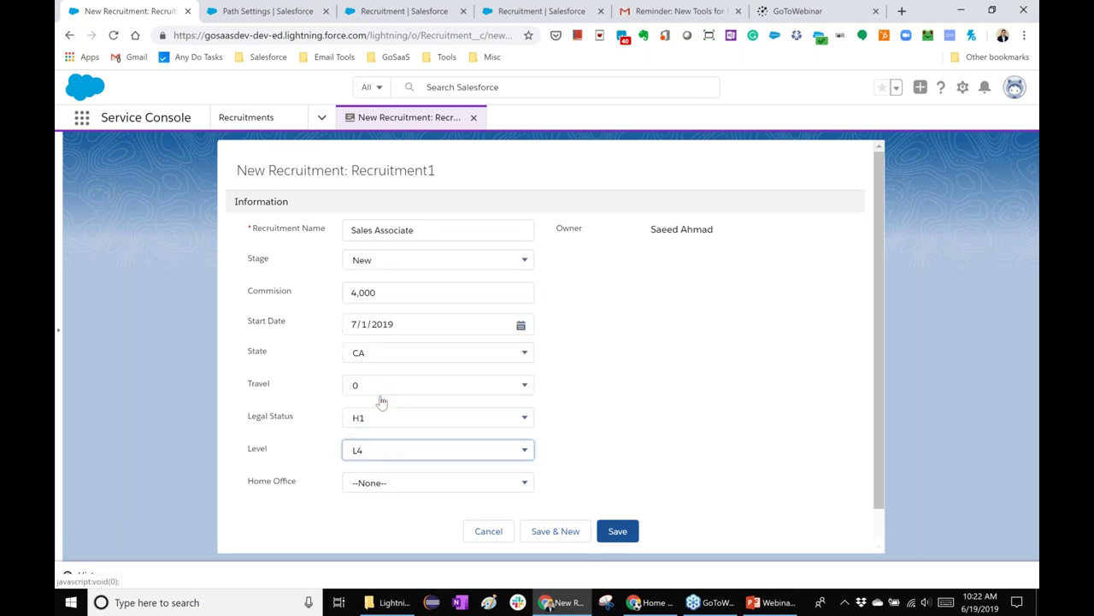
- Set the recruitment's home office to Irvine and save the new record, dismissing the notification
{"action": "left_click", "coordinate": [396, 484]}
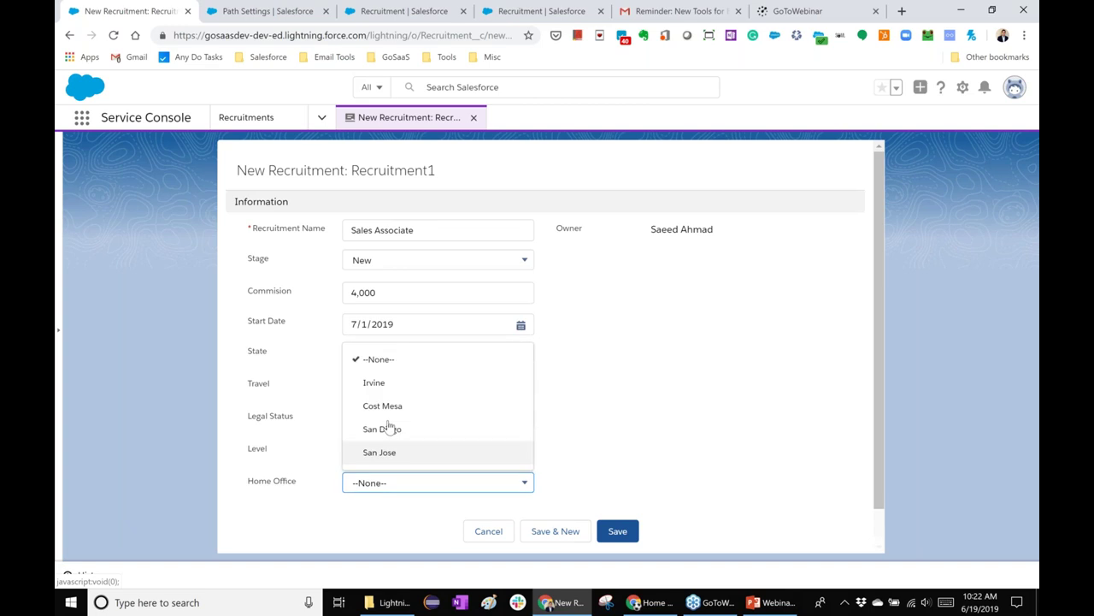
{"action": "left_click", "coordinate": [378, 387]}
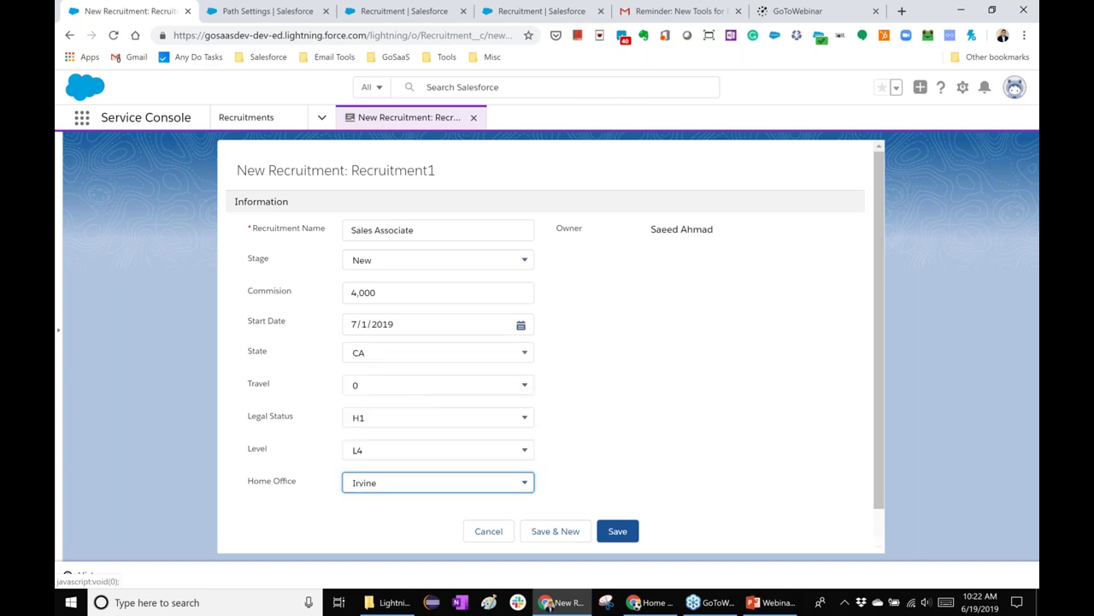
{"action": "left_click", "coordinate": [620, 533]}
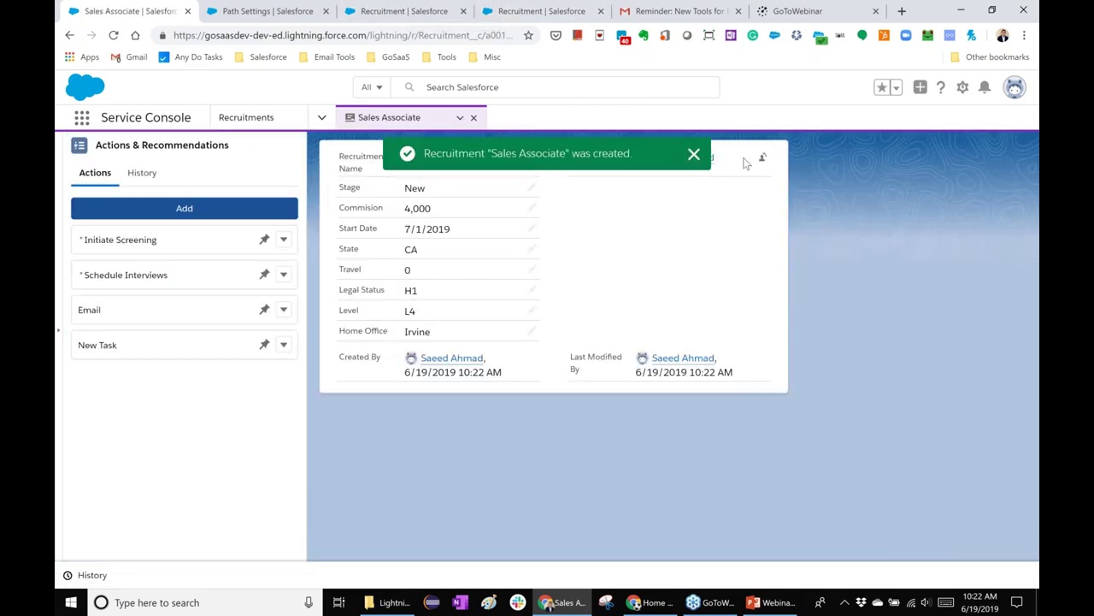
{"action": "left_click", "coordinate": [694, 155]}
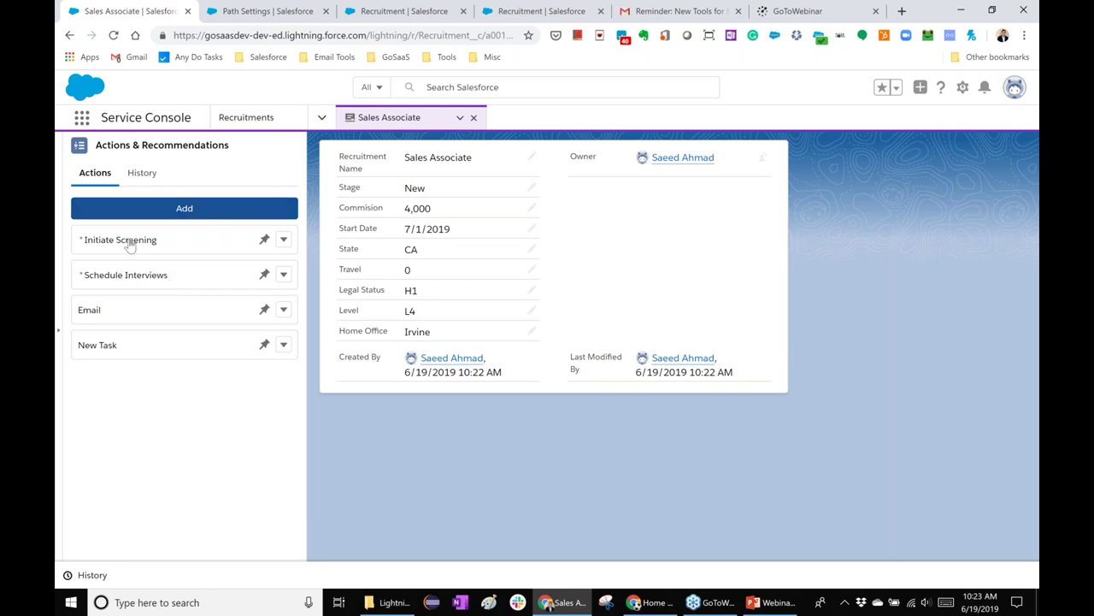
- Check the actions available to add, and start Initiate Screening on the record, advancing past the name screen without entering a name
{"action": "left_click", "coordinate": [188, 215]}
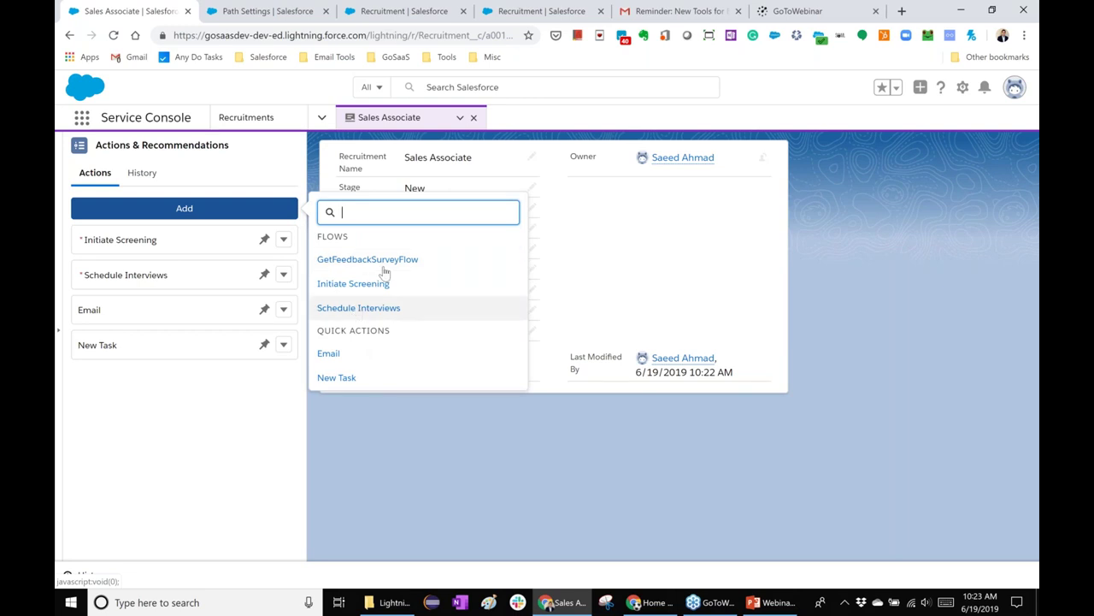
{"action": "left_click", "coordinate": [389, 431]}
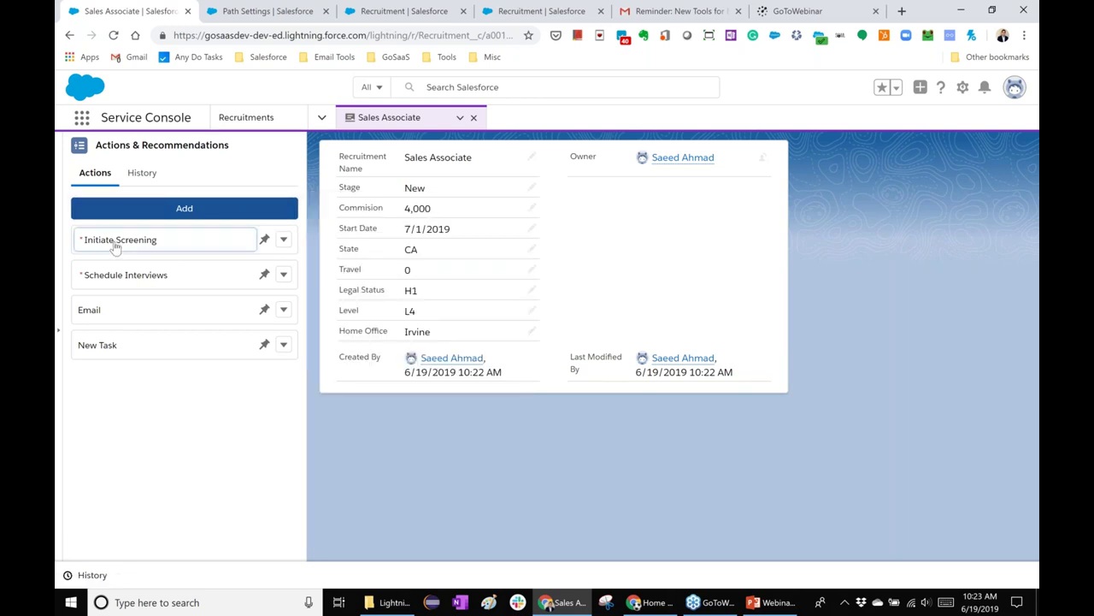
{"action": "left_click", "coordinate": [115, 244]}
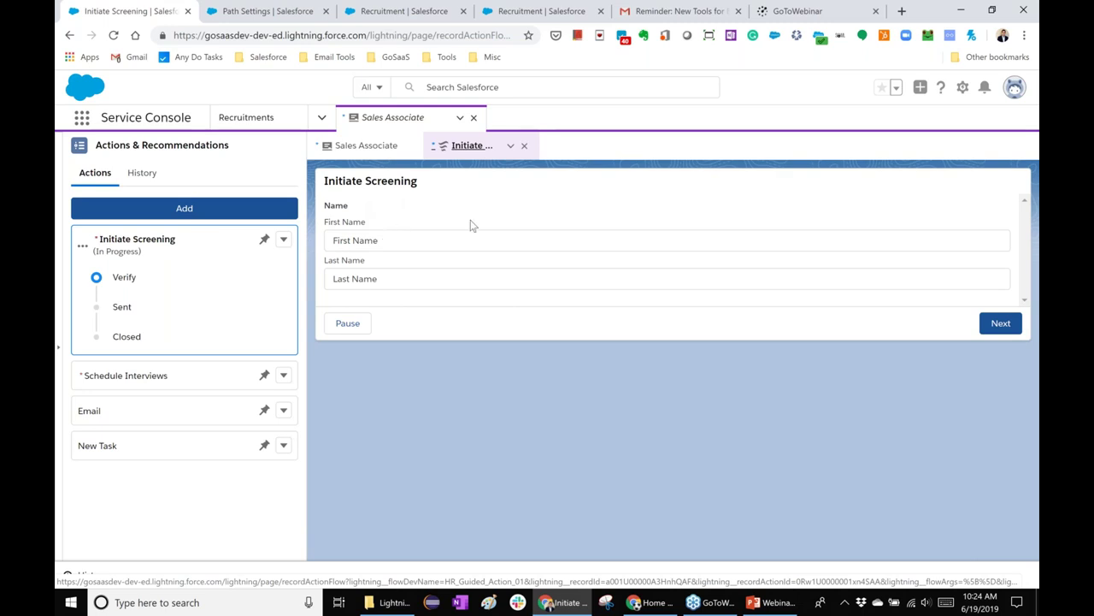
{"action": "left_click", "coordinate": [1001, 323]}
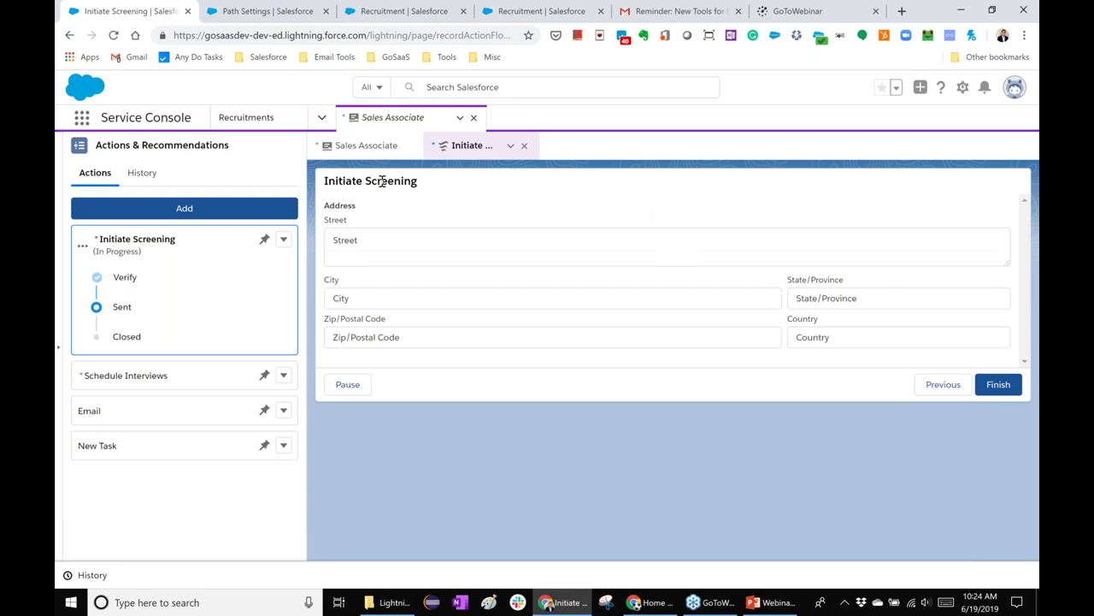
- Pause the Initiate Screening flow at its address screen, giving as pause reason that no data is available
{"action": "left_click", "coordinate": [353, 385]}
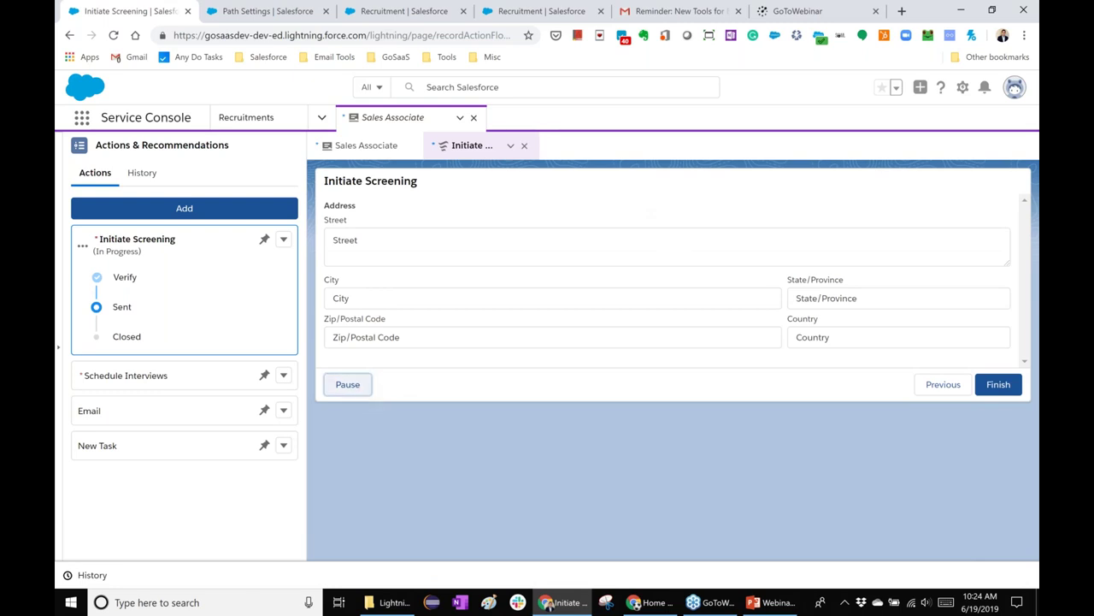
{"action": "left_click", "coordinate": [474, 332]}
{"action": "type", "text": "N"}
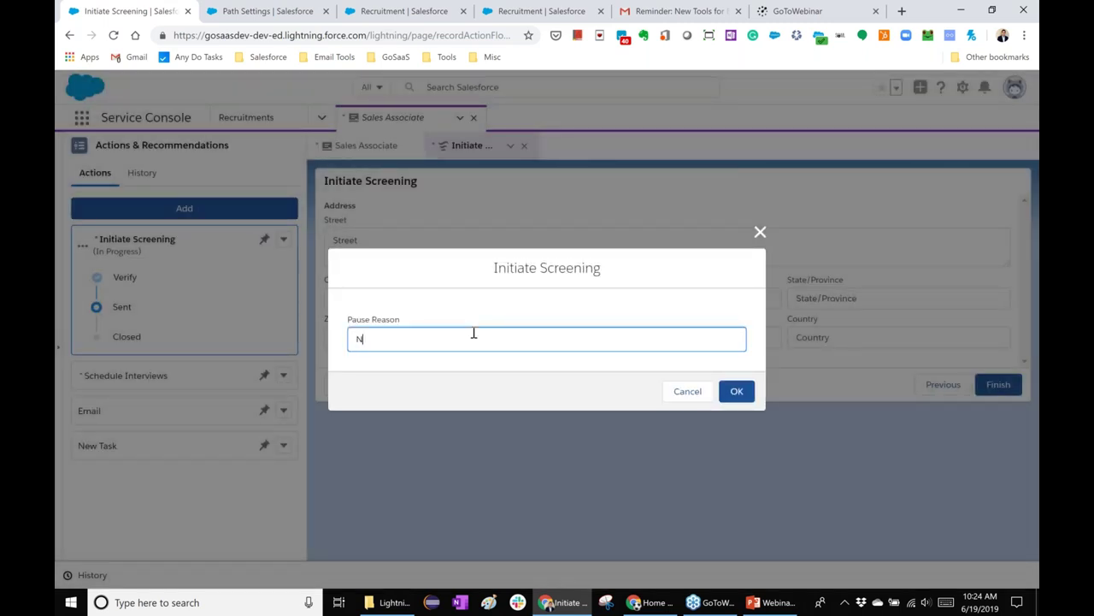
{"action": "type", "text": "o date"}
{"action": "key", "text": "BackSpace"}
{"action": "key", "text": "BackSpace"}
{"action": "type", "text": "a is avilable"}
{"action": "left_click", "coordinate": [741, 390]}
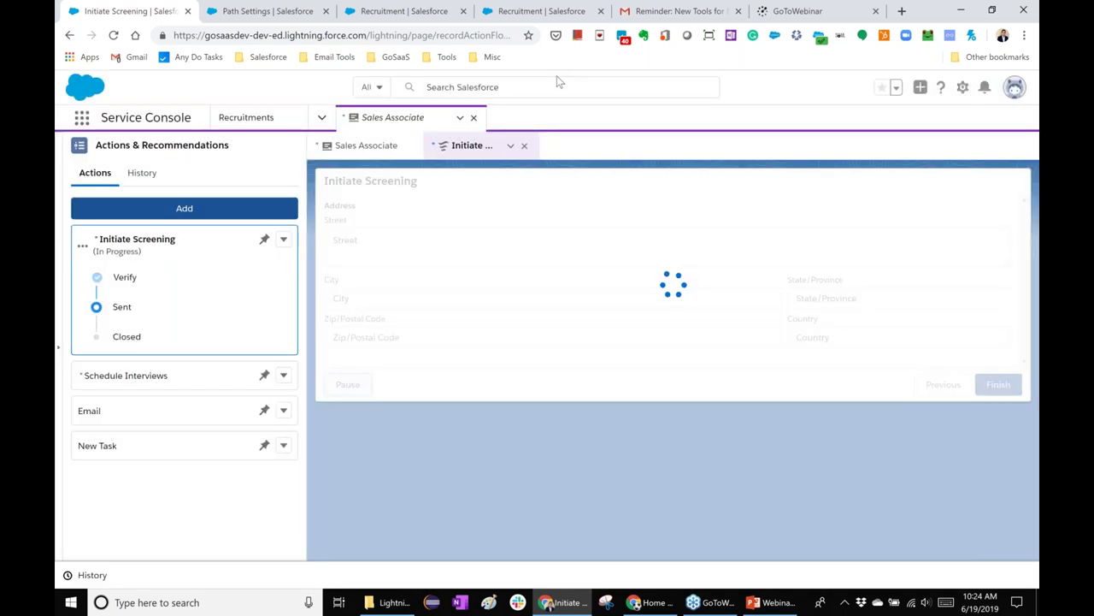
- Close the Sales Associate record, reload the recruitments list and reopen the Sales Associate recruitment starting 7/1/2019
{"action": "left_click", "coordinate": [474, 117]}
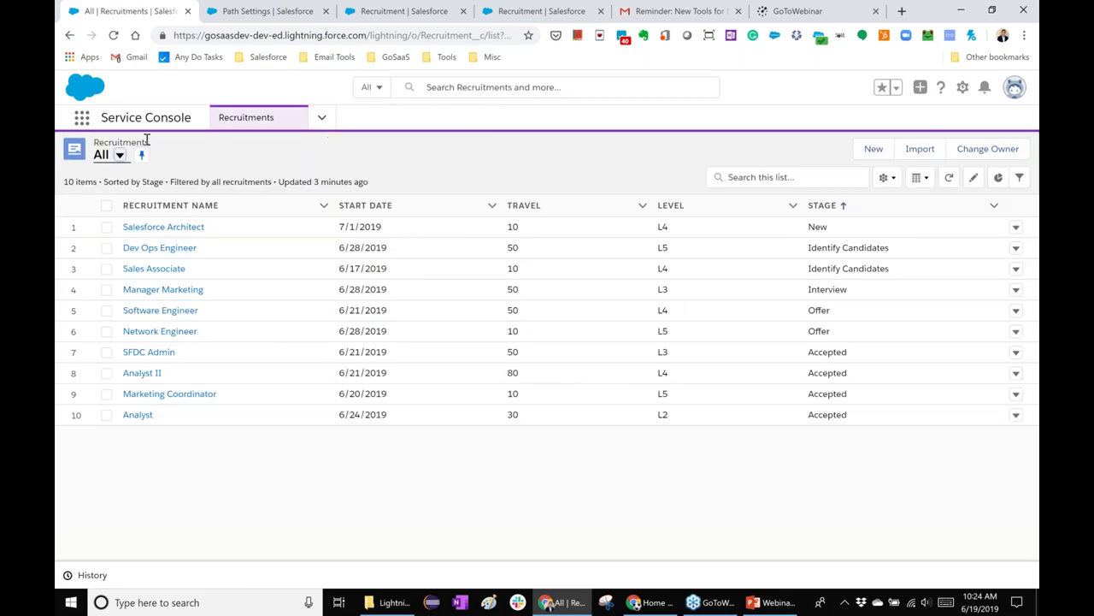
{"action": "left_click", "coordinate": [112, 35]}
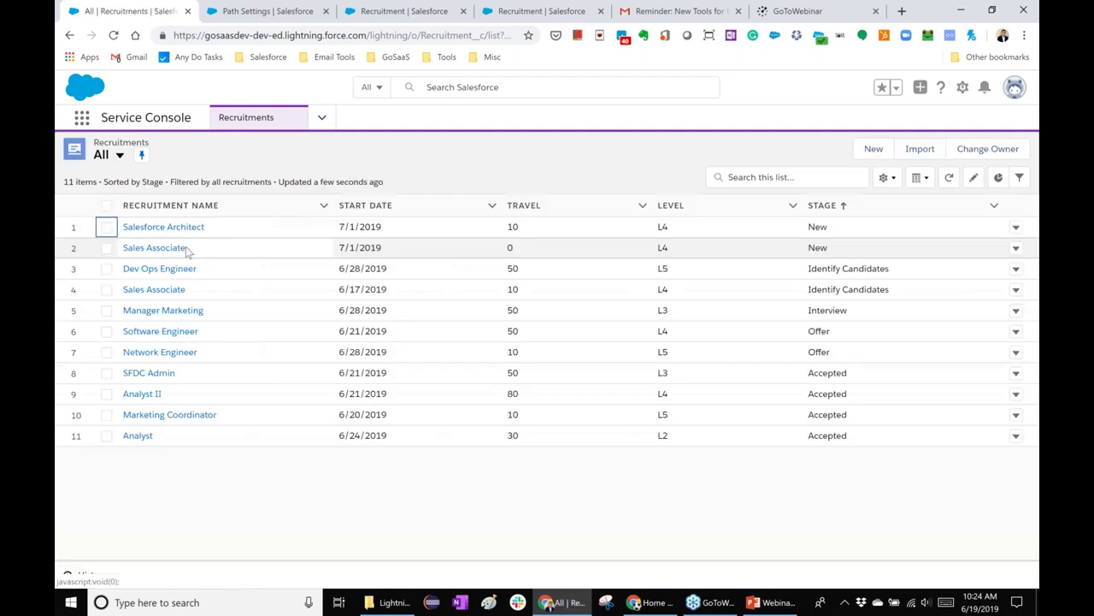
{"action": "left_click", "coordinate": [176, 248]}
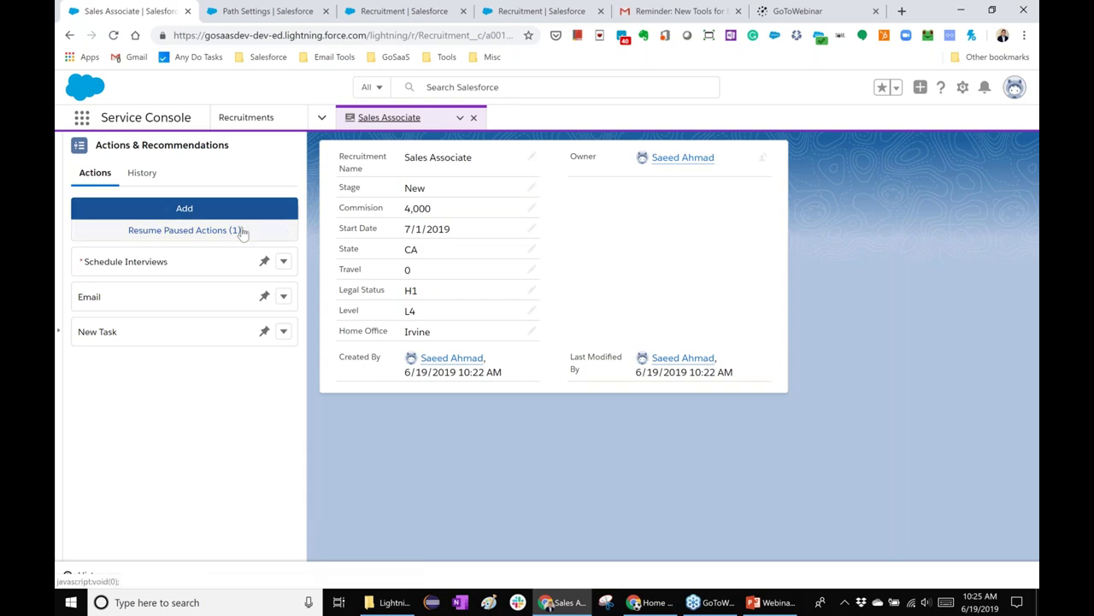
- Resume the paused HR Guided Action 01 and close Initiate Screening with the Finish Later option
{"action": "left_click", "coordinate": [192, 231]}
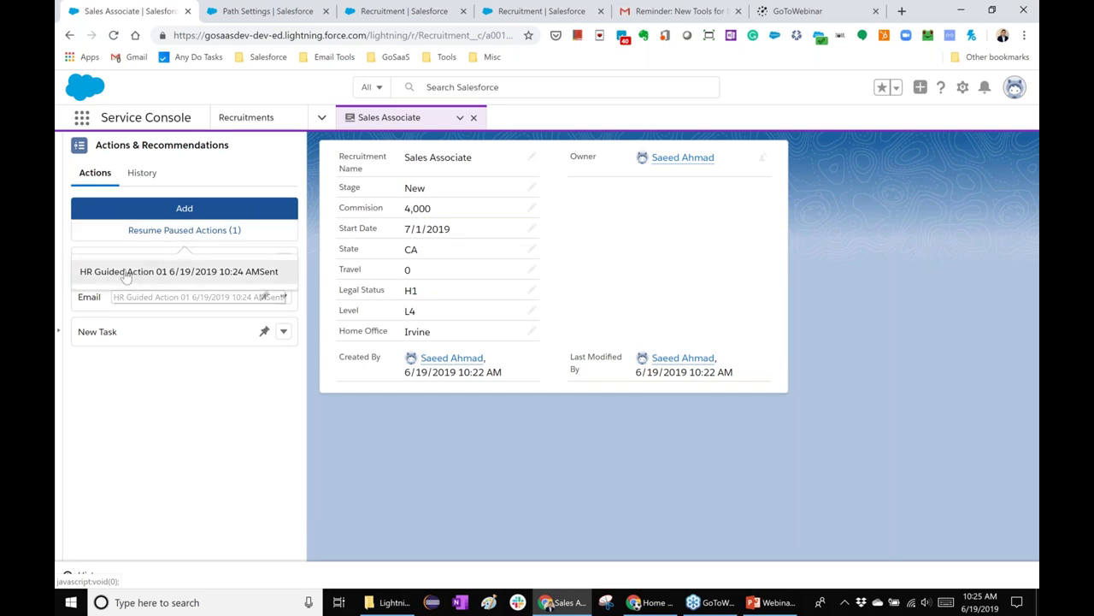
{"action": "left_click", "coordinate": [112, 274]}
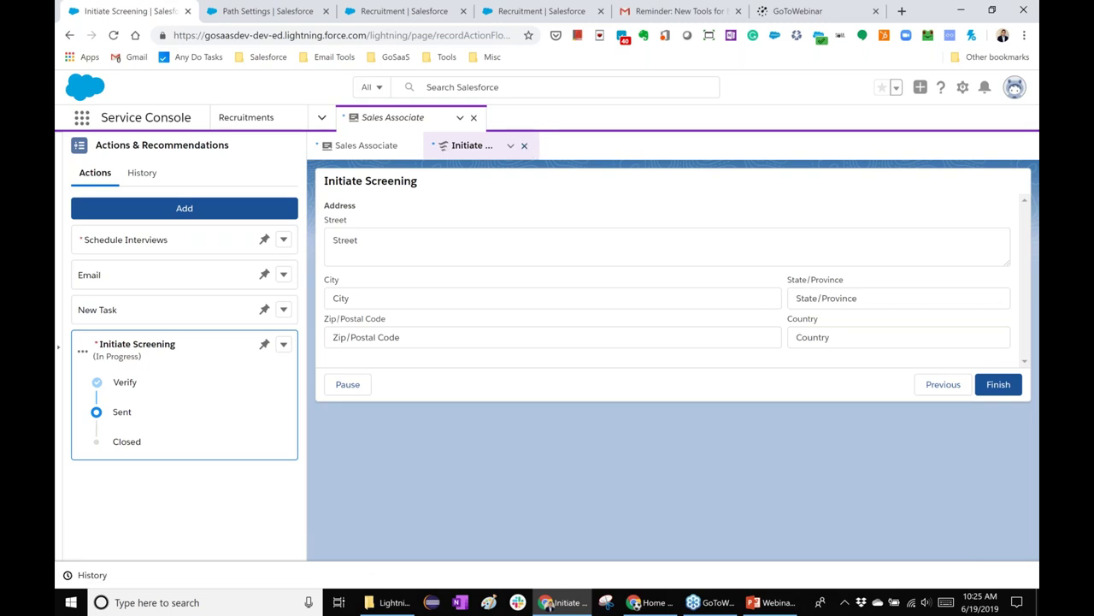
{"action": "left_click", "coordinate": [524, 145]}
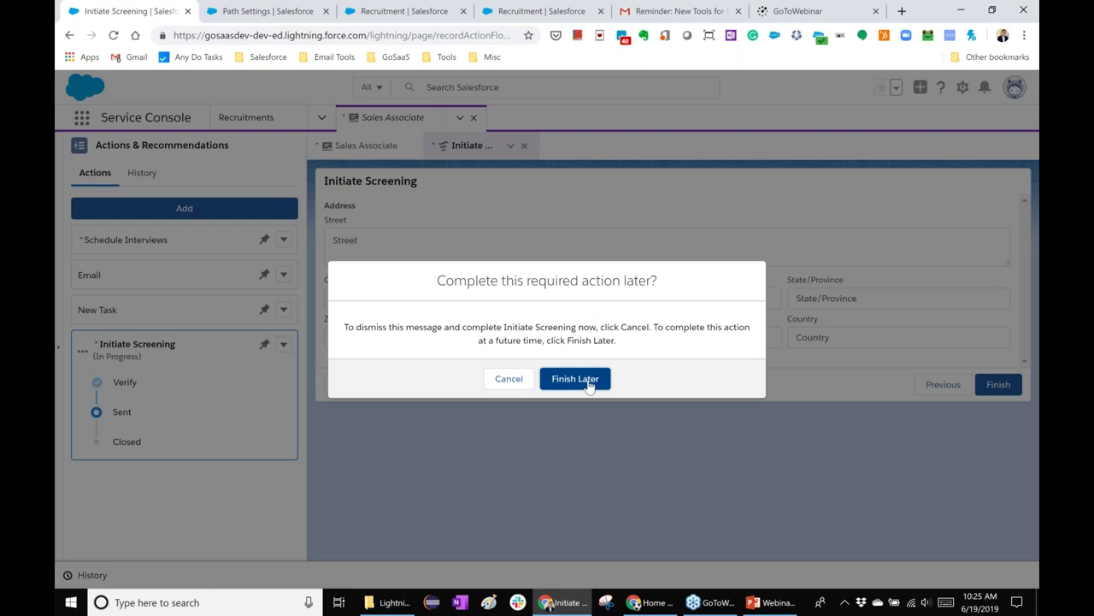
{"action": "left_click", "coordinate": [575, 379]}
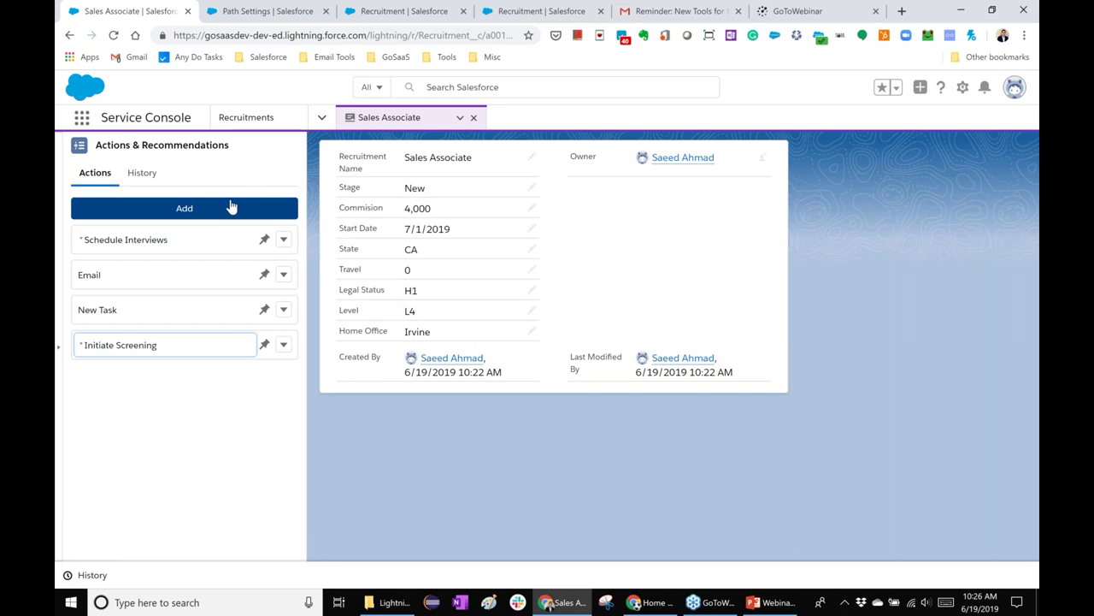
- Review the action history of the Sales Associate recruitment and close the record
{"action": "left_click", "coordinate": [133, 176]}
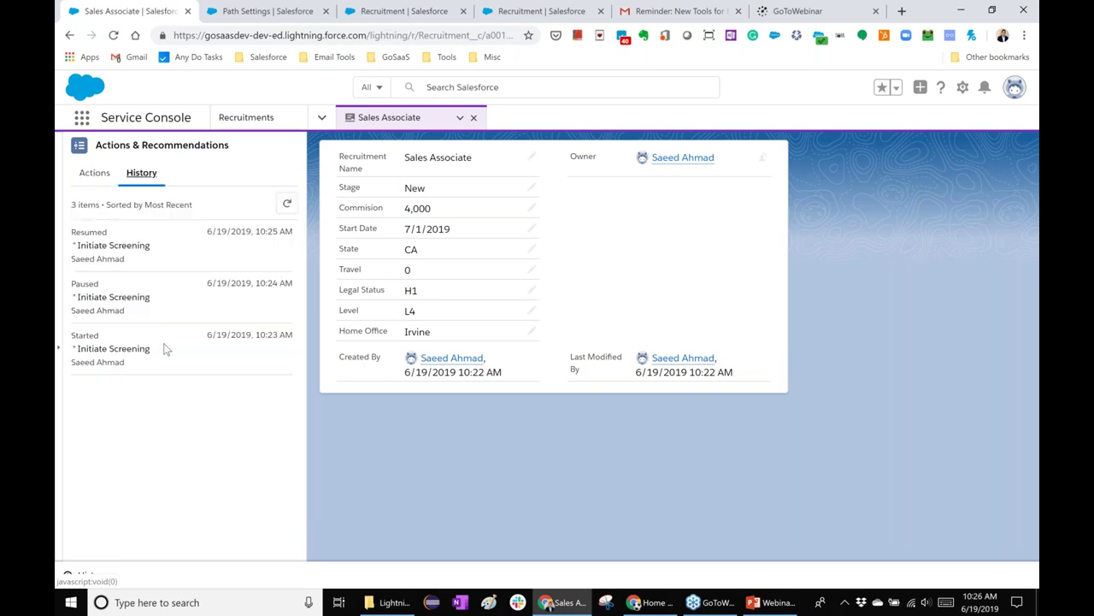
{"action": "left_click", "coordinate": [96, 172]}
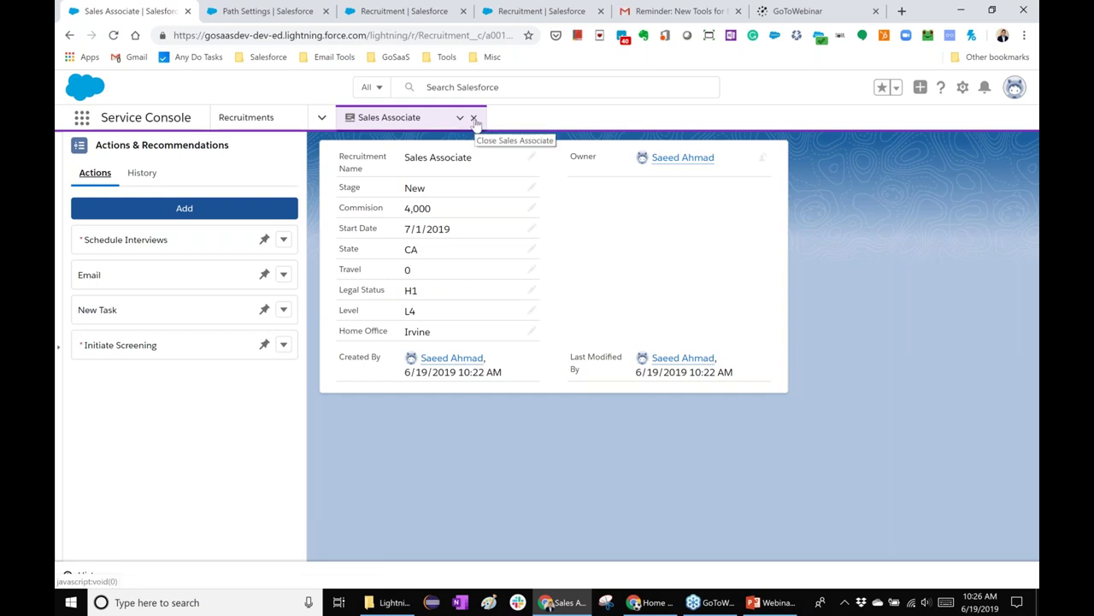
{"action": "left_click", "coordinate": [475, 119]}
- Switch to Setup, search for "action", and open the Recruitment Actions deployment in Actions & Recommendations for editing
{"action": "left_click", "coordinate": [261, 11]}
{"action": "type", "text": "act"}
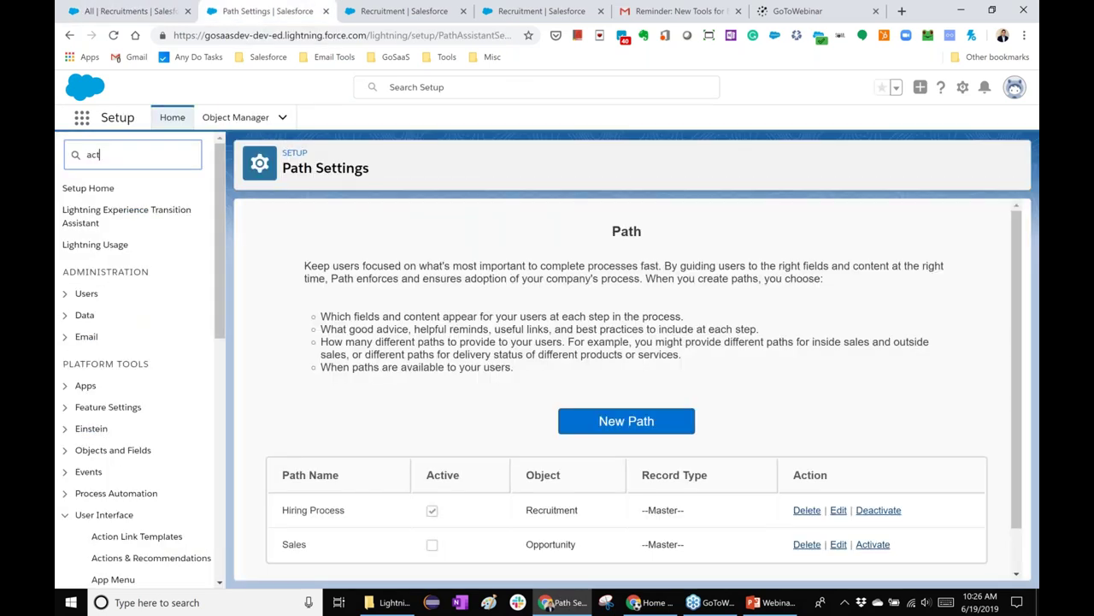
{"action": "type", "text": "ion"}
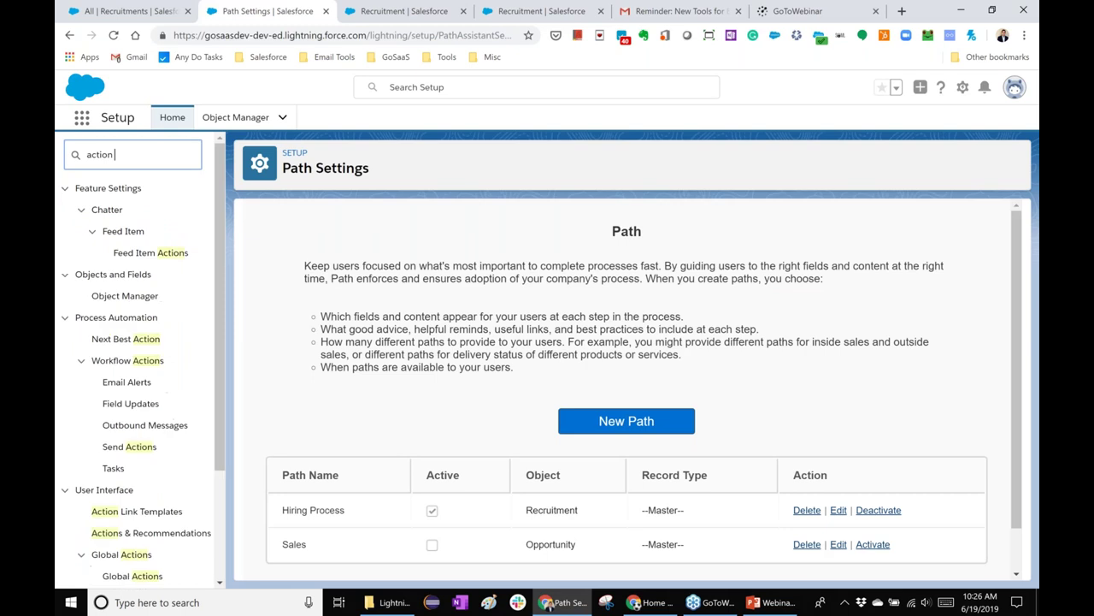
{"action": "left_click", "coordinate": [154, 536]}
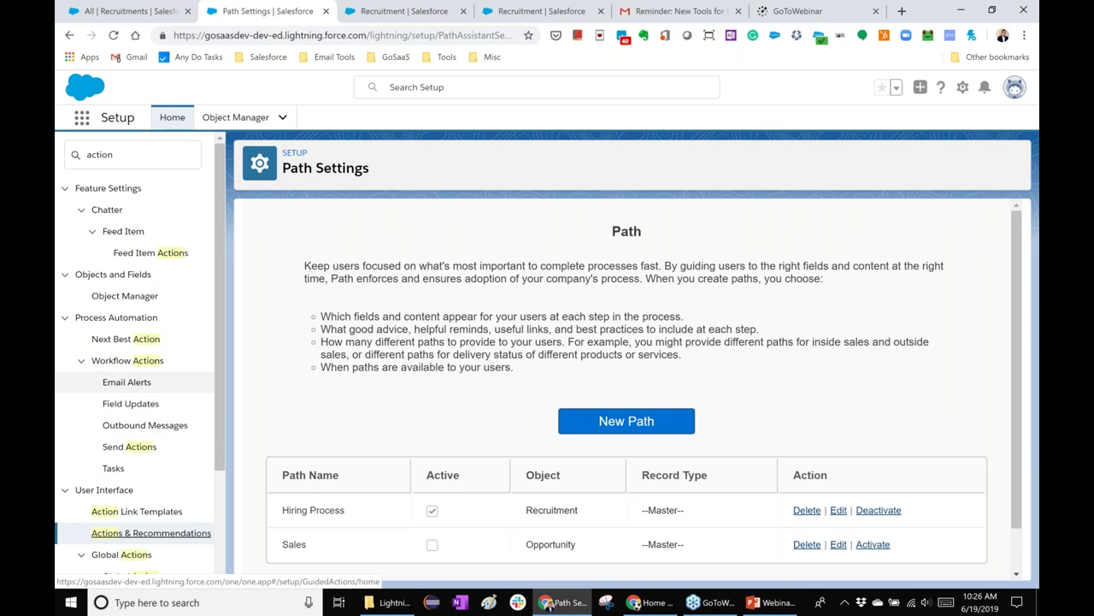
{"action": "left_click", "coordinate": [187, 536]}
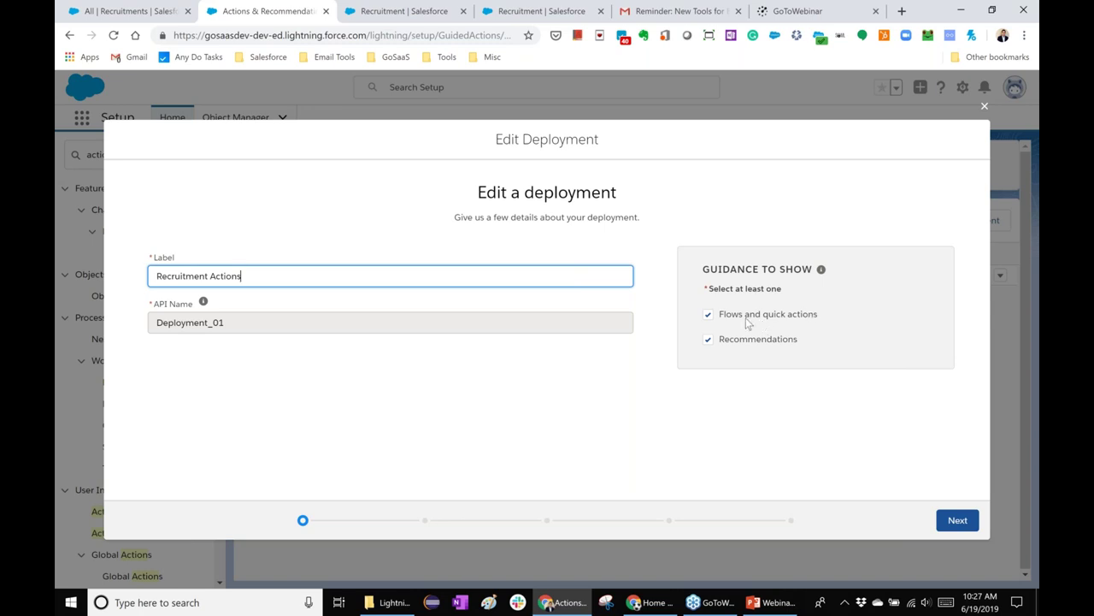
- Compare the deployment with the actions on the Sales Associate record, and advance the deployment editor to the channel defaults
{"action": "left_click", "coordinate": [117, 17]}
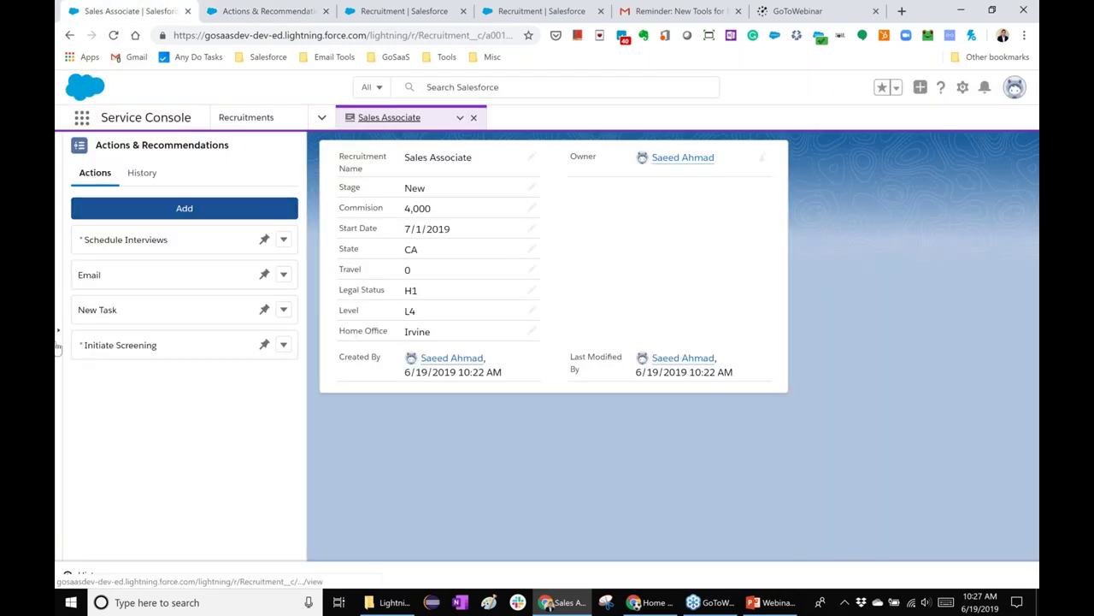
{"action": "left_click", "coordinate": [266, 11]}
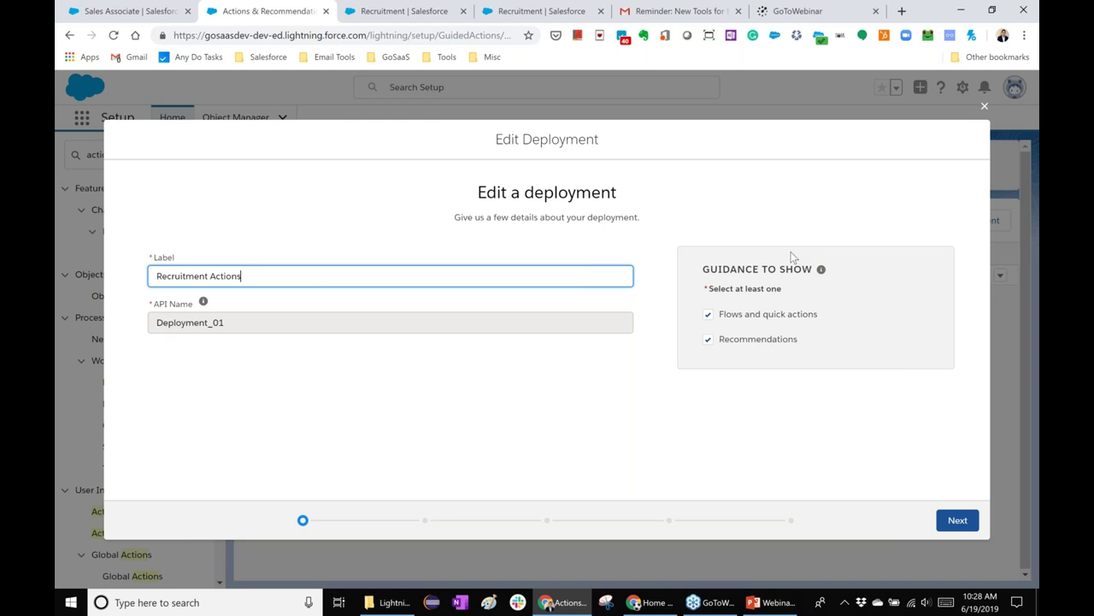
{"action": "left_click", "coordinate": [958, 521]}
{"action": "left_click", "coordinate": [953, 537]}
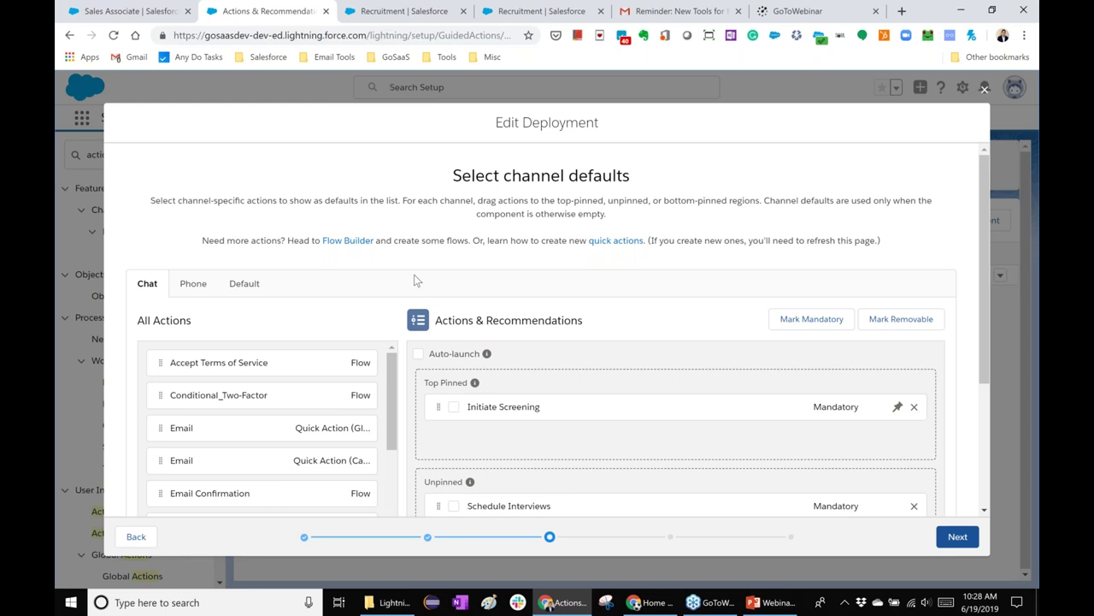
- Examine the Default channel's top-pinned, unpinned and bottom-pinned actions, and proceed to selecting the actions to add
{"action": "left_click", "coordinate": [244, 283]}
{"action": "scroll", "coordinate": [970, 229], "scroll_direction": "down", "scroll_amount": 2}
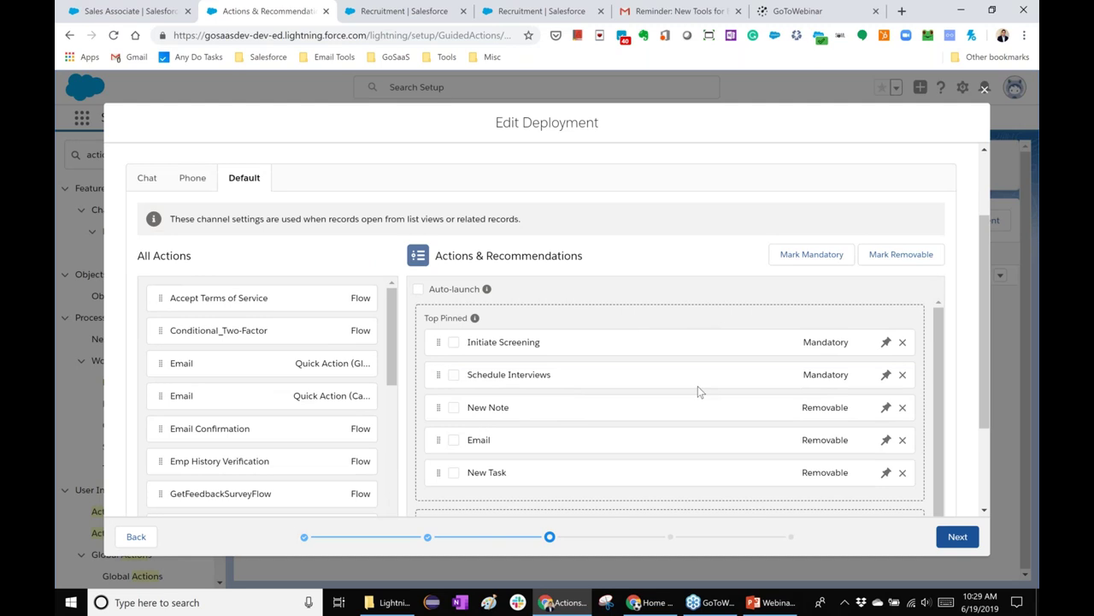
{"action": "left_click_drag", "start_coordinate": [983, 303], "coordinate": [982, 322]}
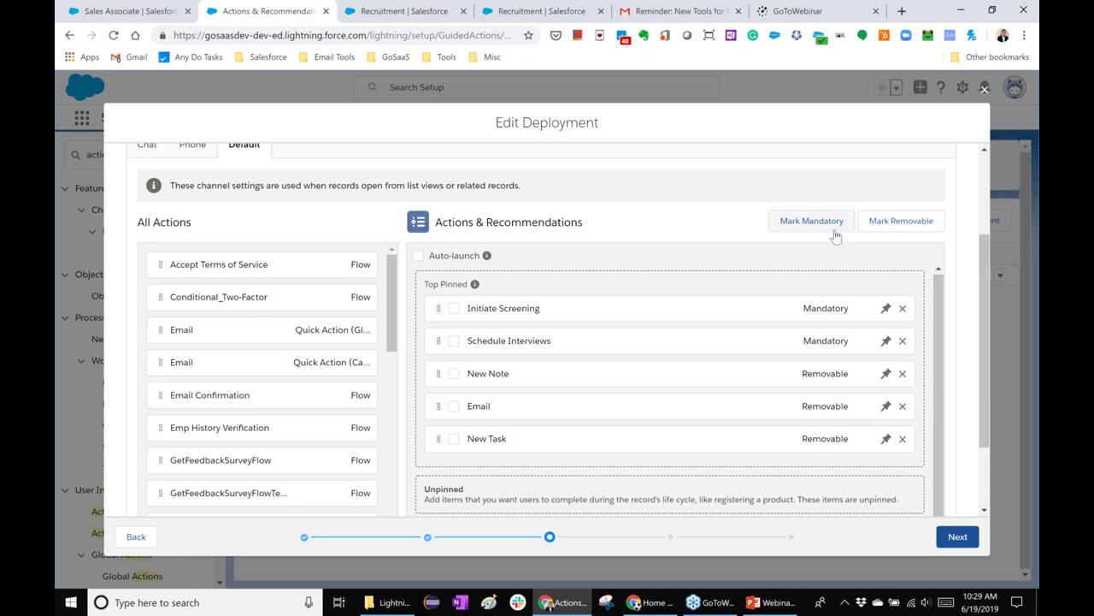
{"action": "left_click_drag", "start_coordinate": [983, 237], "coordinate": [982, 271]}
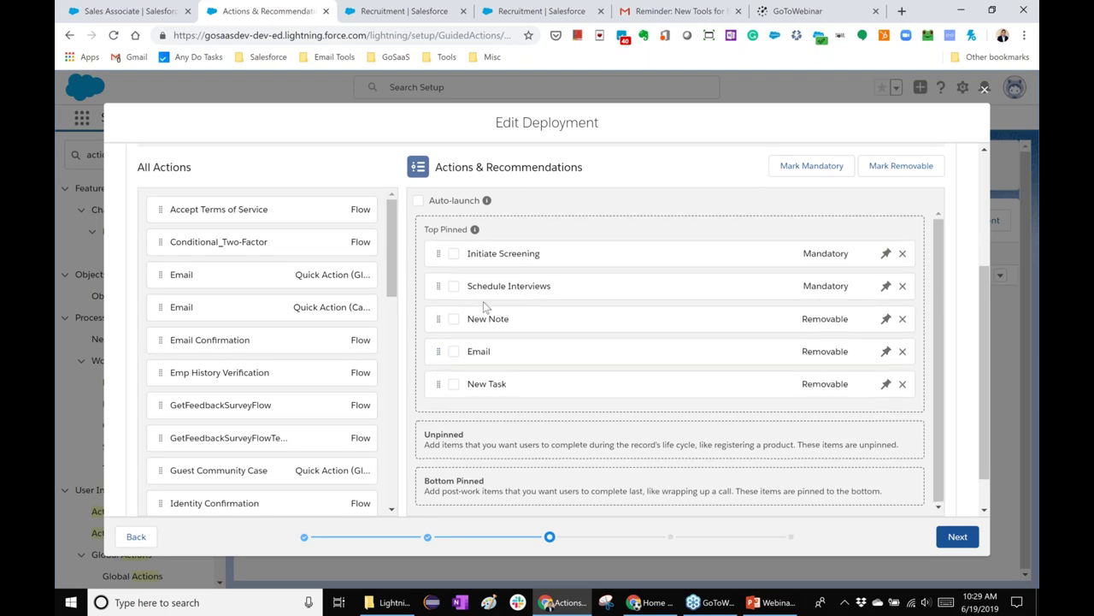
{"action": "scroll", "coordinate": [715, 306], "scroll_direction": "up", "scroll_amount": 3}
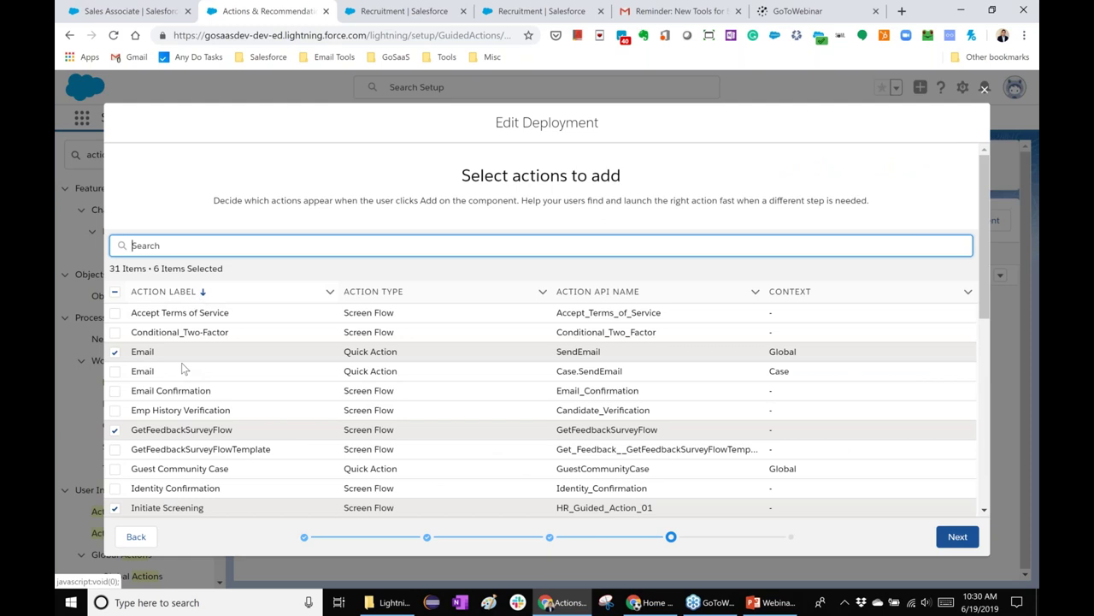
- Go through the addable actions and recommendation settings, save the Recruitment Actions deployment and return to the Sales Associate record
{"action": "scroll", "coordinate": [181, 362], "scroll_direction": "down", "scroll_amount": 2}
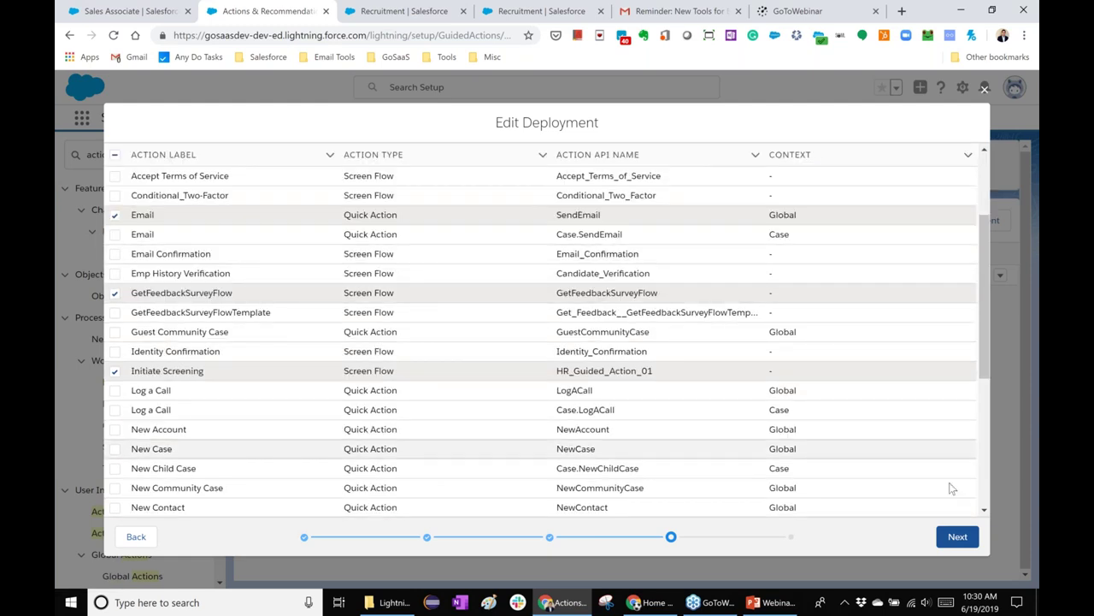
{"action": "left_click", "coordinate": [945, 540]}
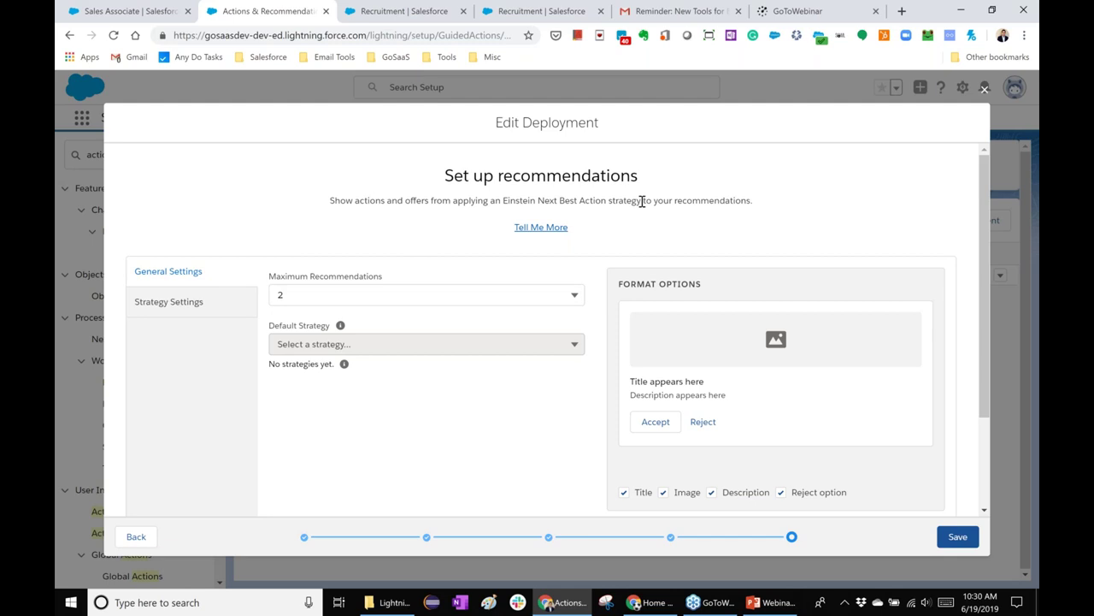
{"action": "left_click", "coordinate": [958, 538]}
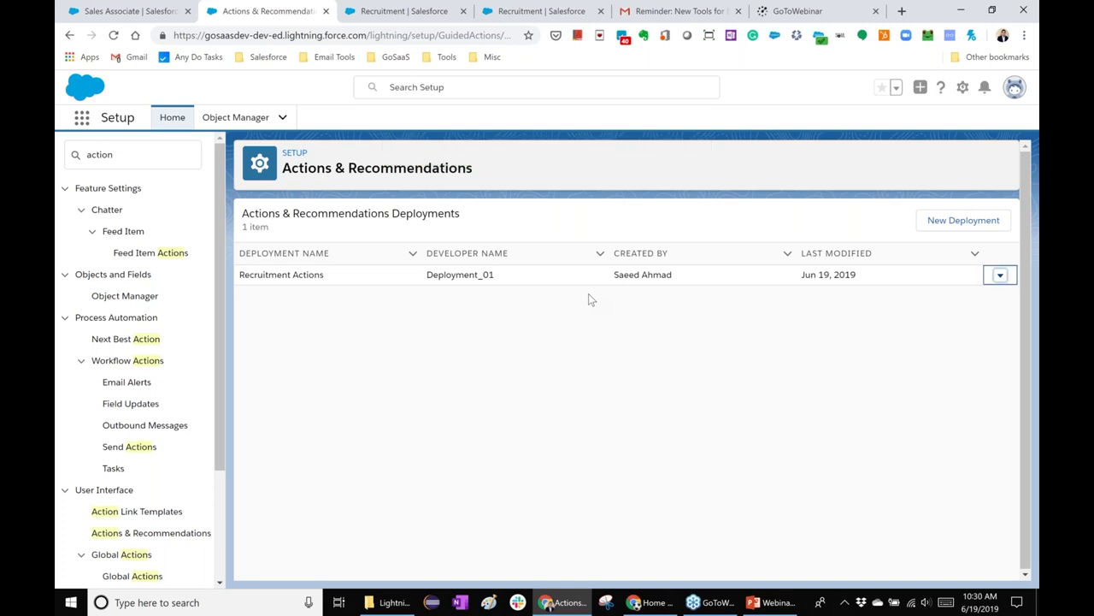
{"action": "key", "text": "ctrl+shift+Tab"}
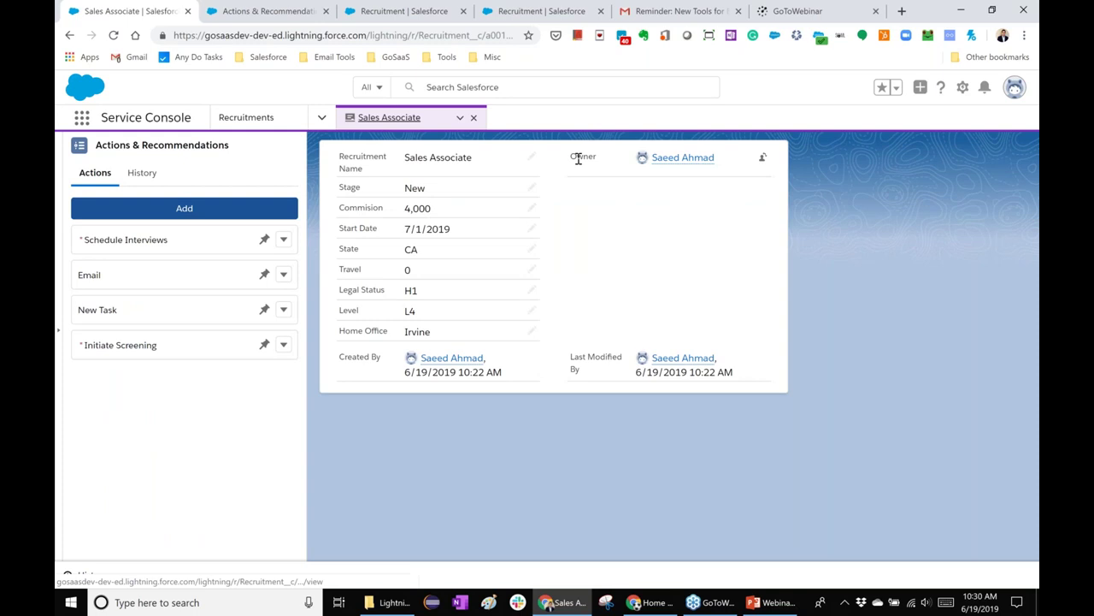
- Open the Sales Associate record page in Lightning App Builder, check the Actions & Recommendations component's deployment, and return to the record
{"action": "left_click", "coordinate": [962, 87]}
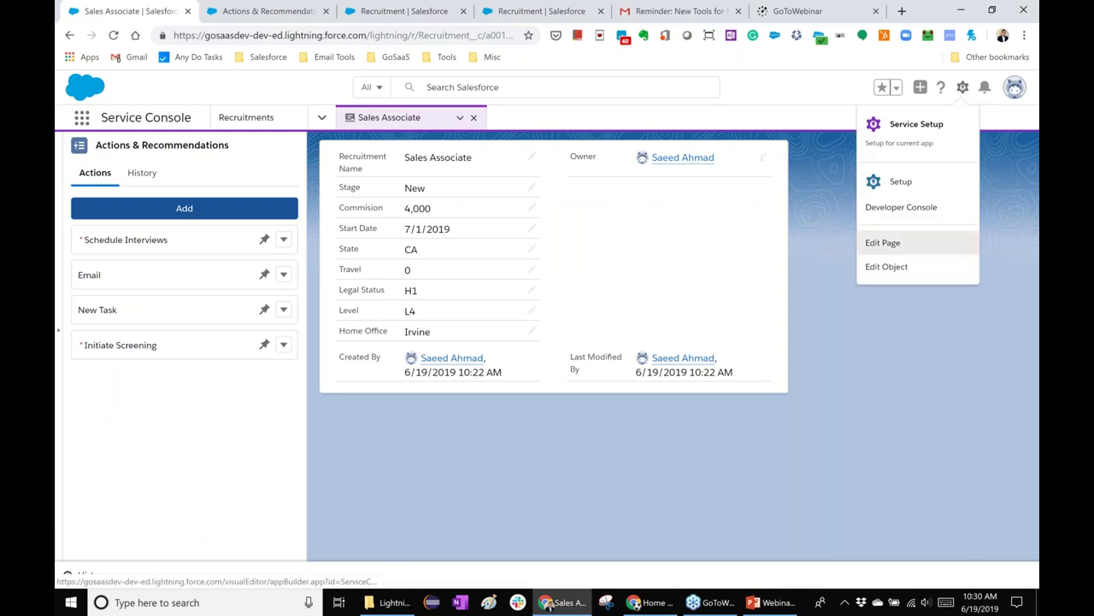
{"action": "left_click", "coordinate": [883, 243]}
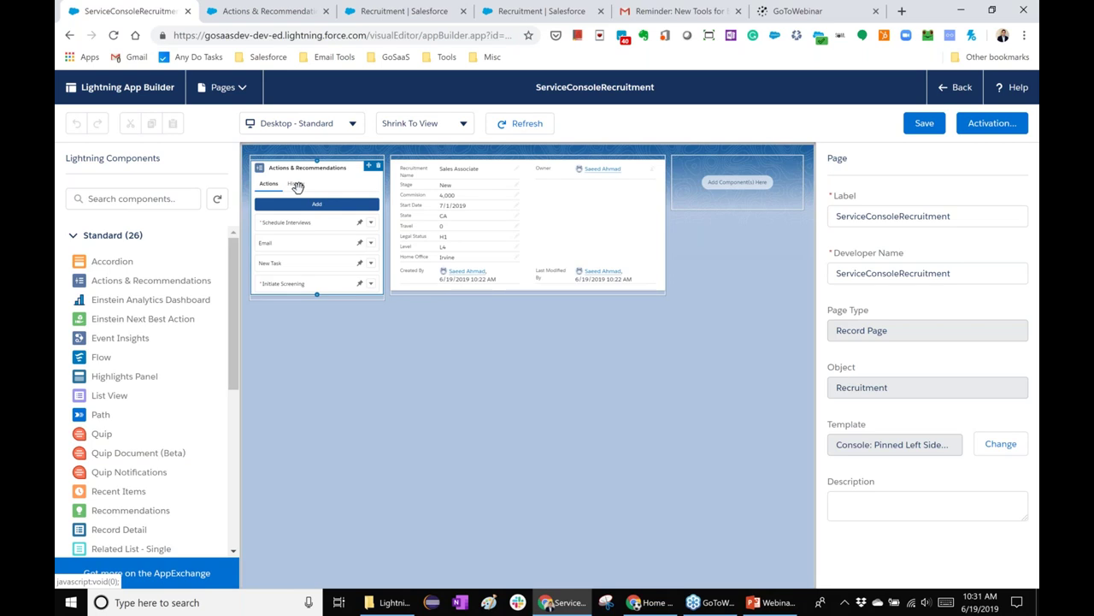
{"action": "left_click", "coordinate": [297, 186]}
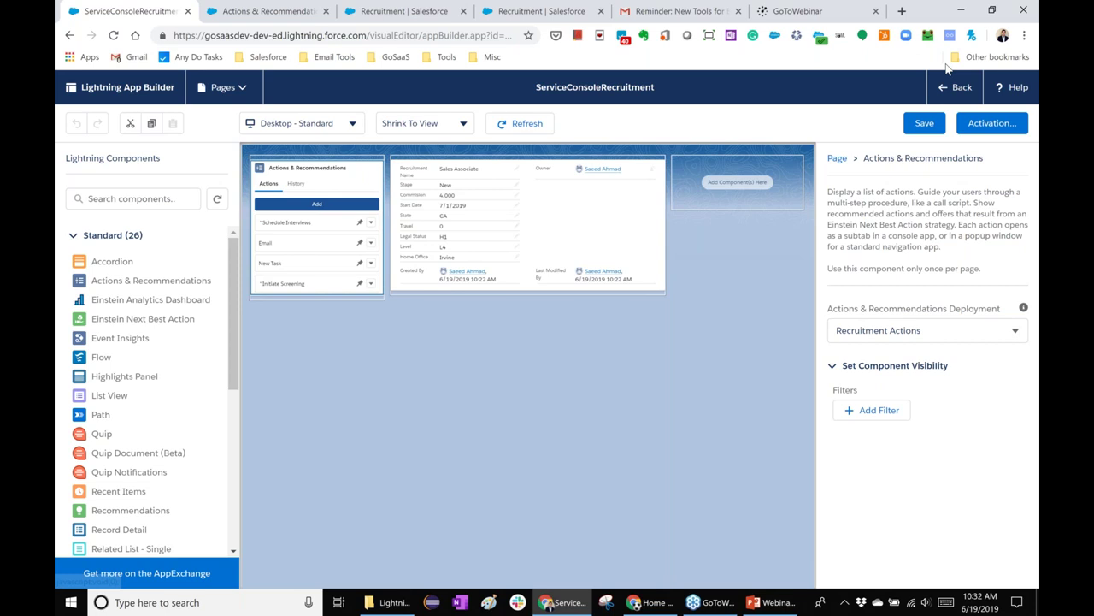
{"action": "left_click", "coordinate": [957, 87]}
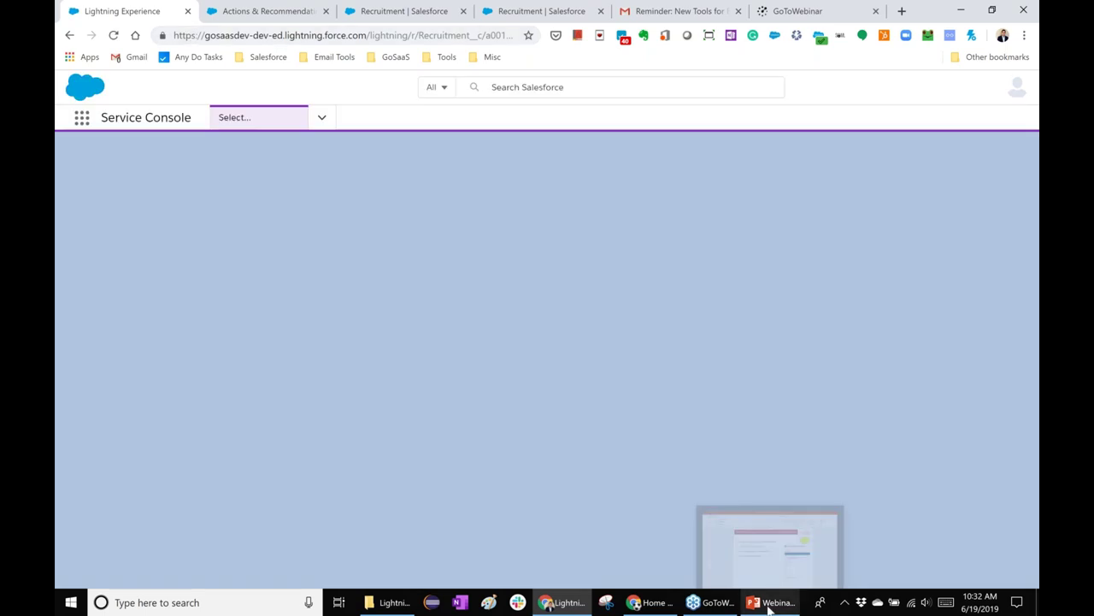
- Switch to the PowerPoint presentation and show the slide on what's new in Actions and Recommendations
{"action": "left_click", "coordinate": [768, 604]}
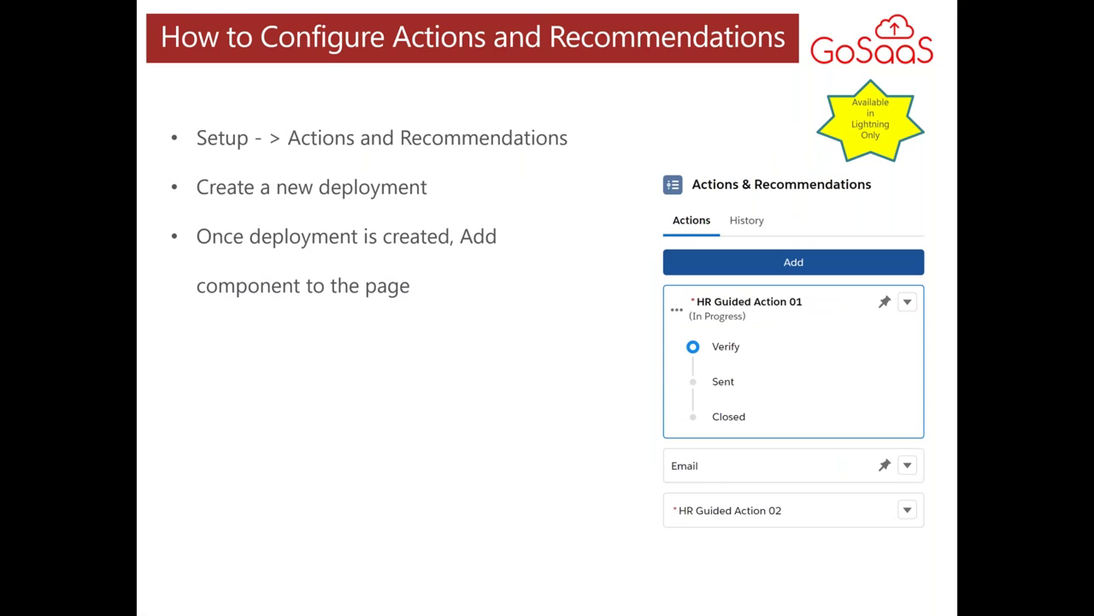
{"action": "key", "text": "Right"}
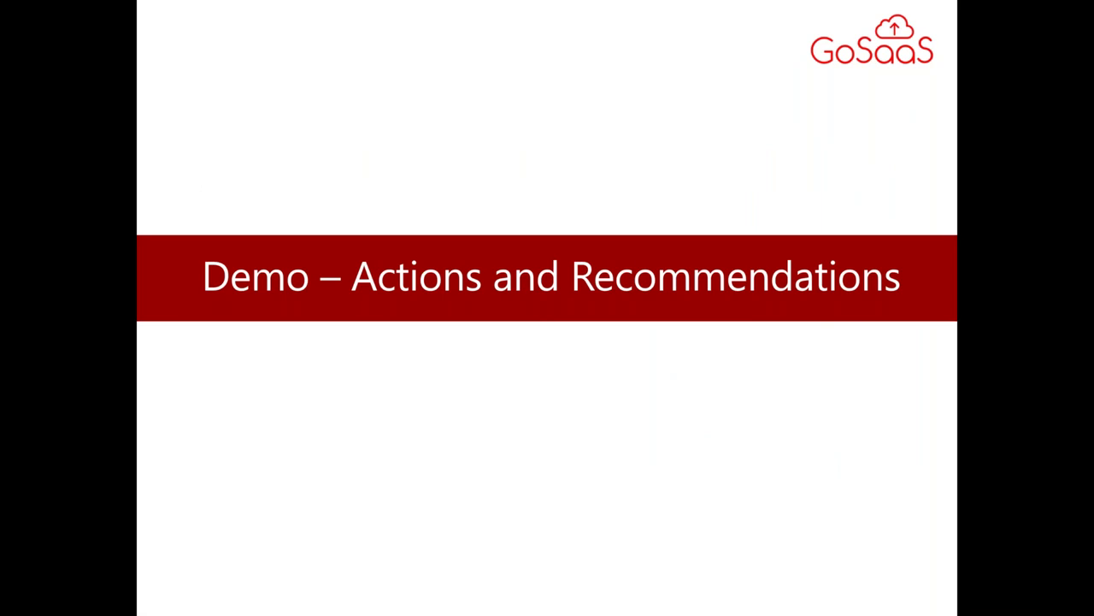
{"action": "key", "text": "Left"}
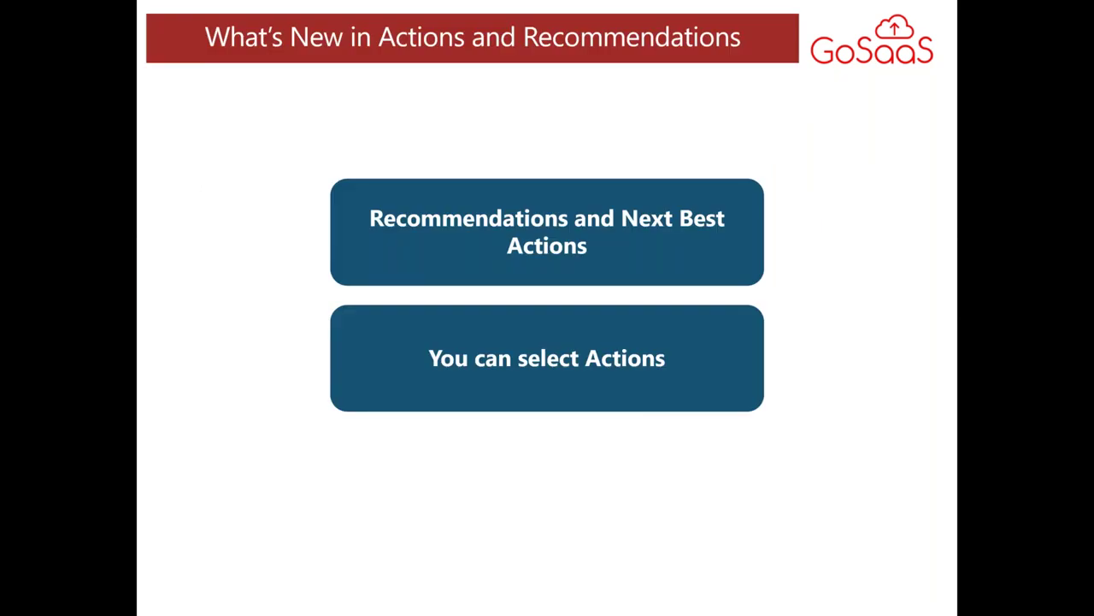
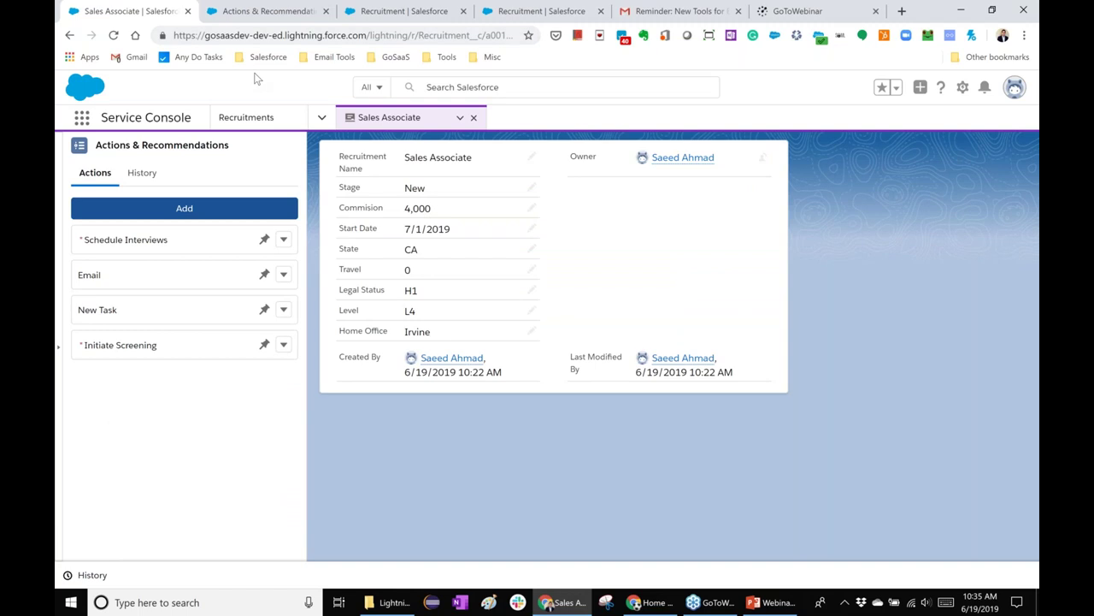
- Close the console record, switch to the Recruitment app, and open the Sales Associate recruitment with start date 7/1/2019
{"action": "left_click", "coordinate": [473, 117]}
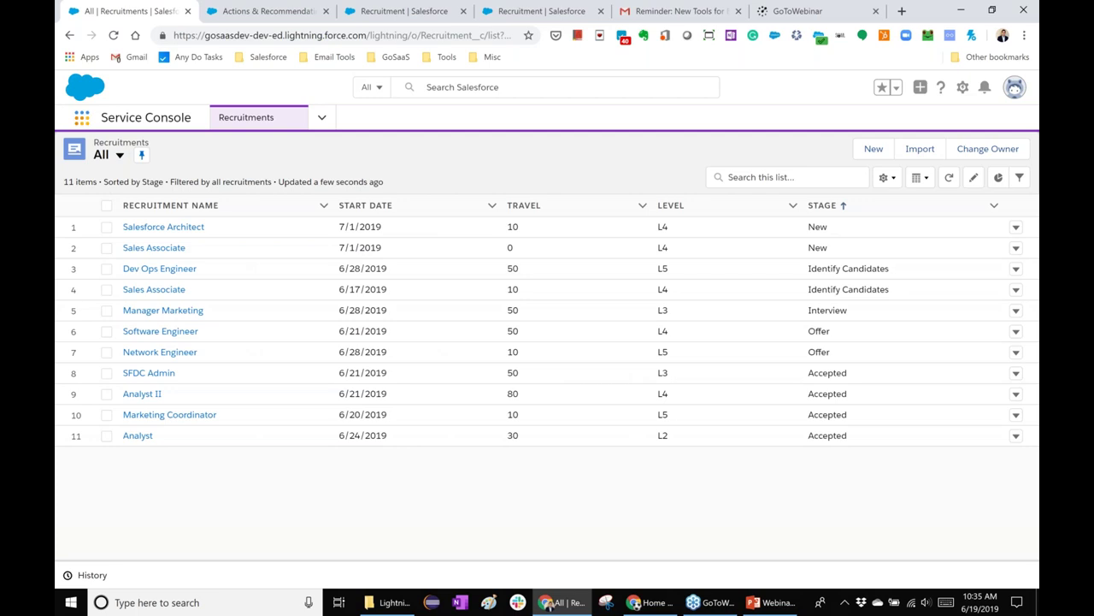
{"action": "left_click", "coordinate": [81, 119]}
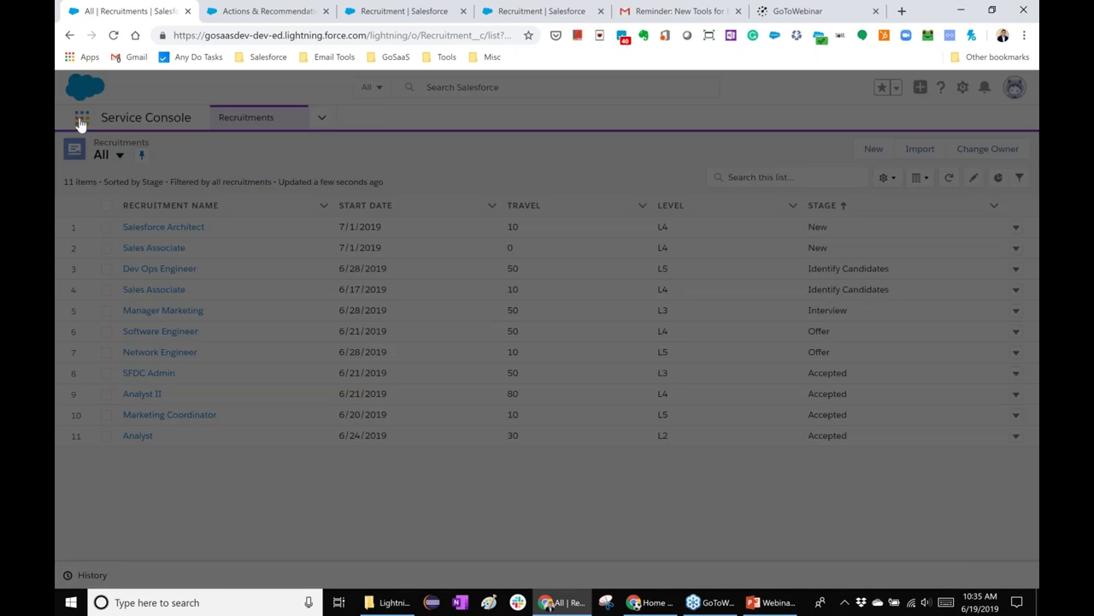
{"action": "left_click", "coordinate": [216, 159]}
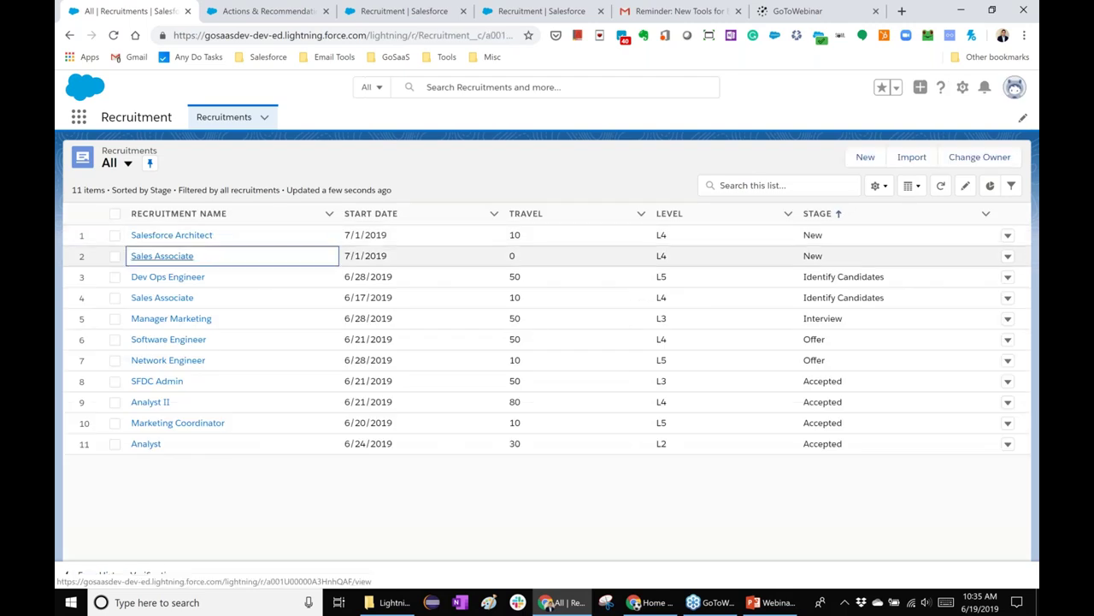
{"action": "left_click", "coordinate": [162, 255]}
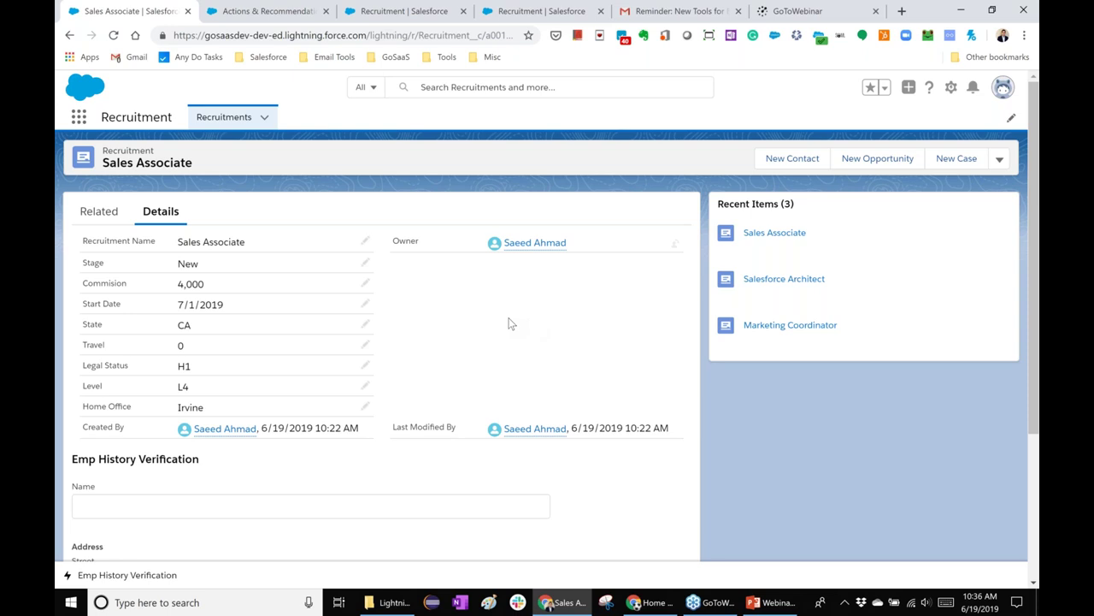
- Examine the Emp History Verification flow embedded in the record details, and open the Recruitment record page for editing in a second browser tab
{"action": "scroll", "coordinate": [507, 320], "scroll_direction": "down", "scroll_amount": 3}
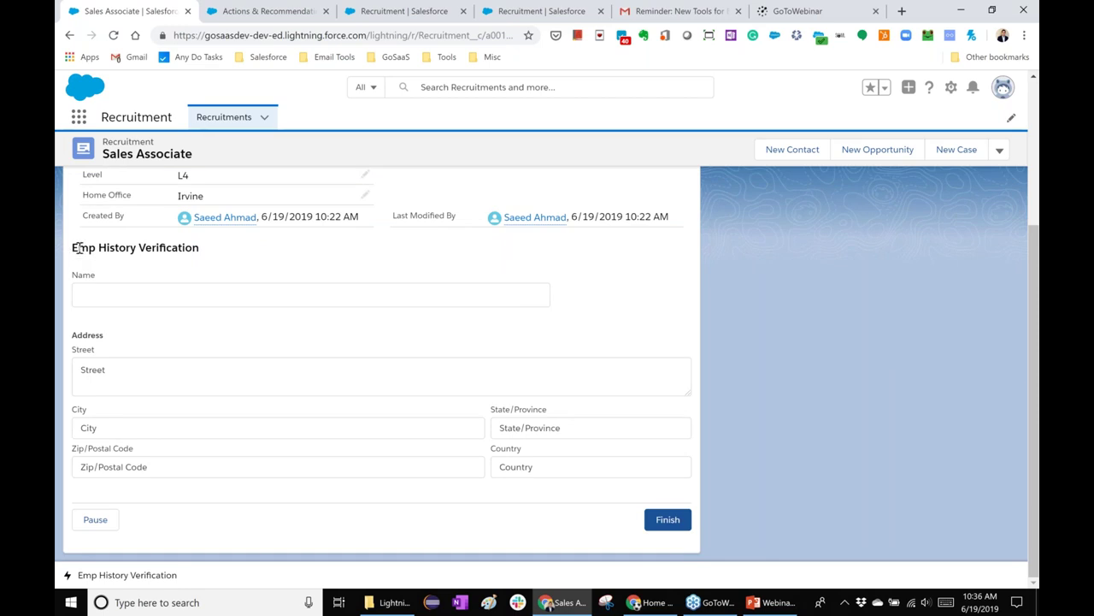
{"action": "left_click_drag", "start_coordinate": [78, 247], "coordinate": [200, 247]}
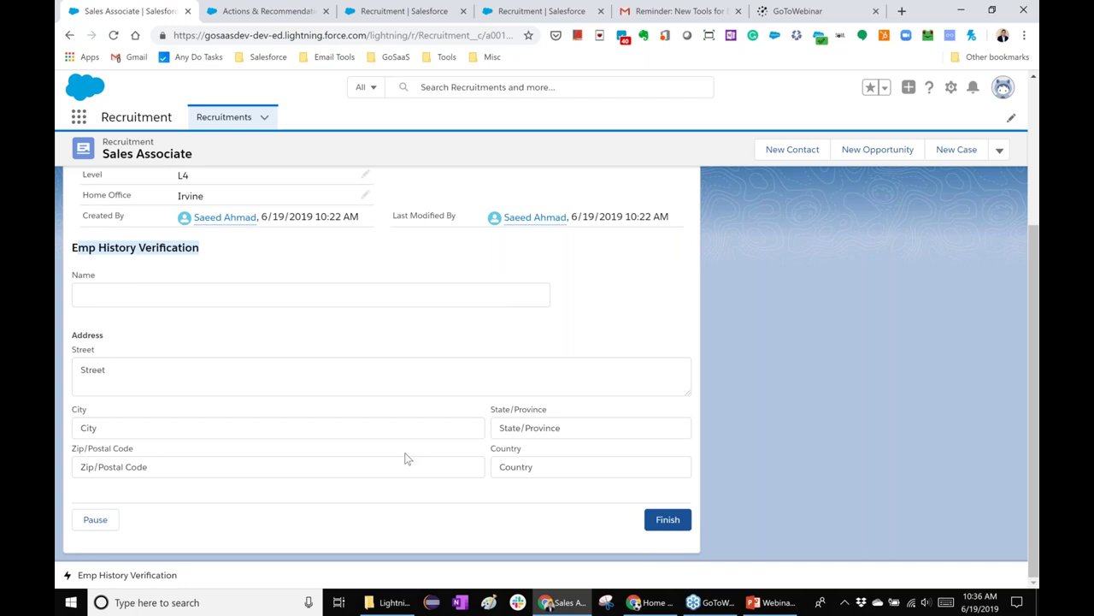
{"action": "left_click", "coordinate": [256, 17]}
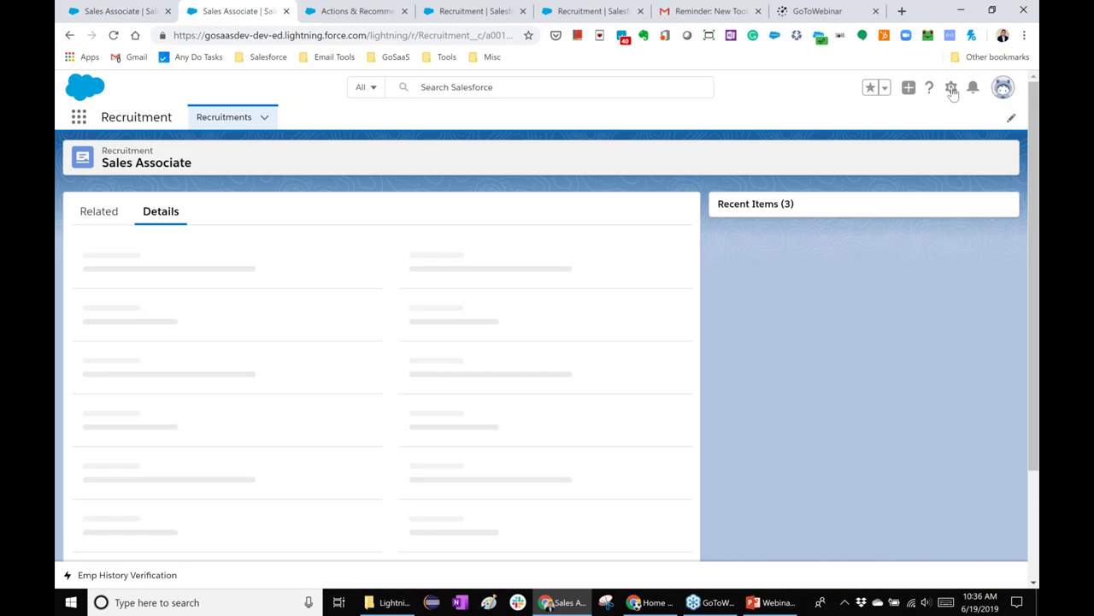
{"action": "left_click", "coordinate": [953, 91]}
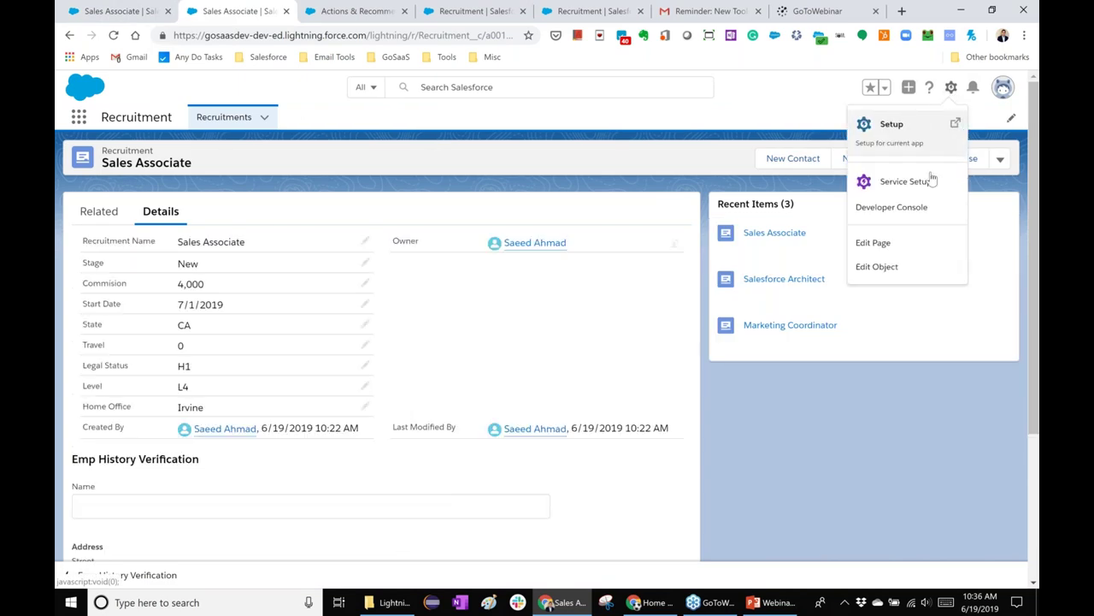
{"action": "left_click", "coordinate": [891, 246]}
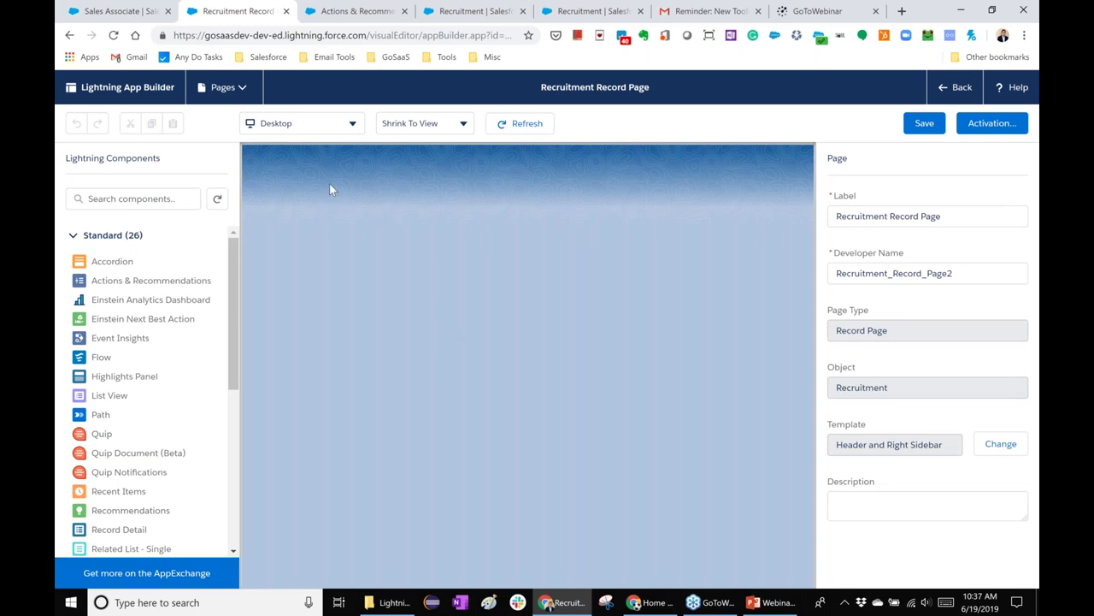
- On the Sales Associate record, view the Emp History Verification flow as a record action and as a utility item, dismissing each
{"action": "left_click", "coordinate": [135, 18]}
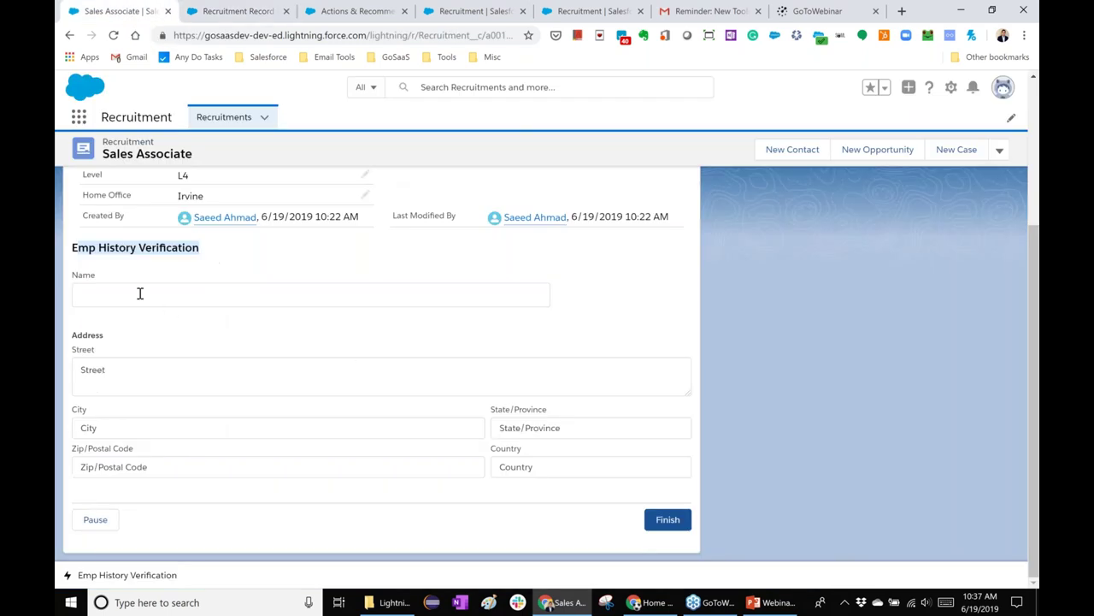
{"action": "left_click", "coordinate": [999, 151]}
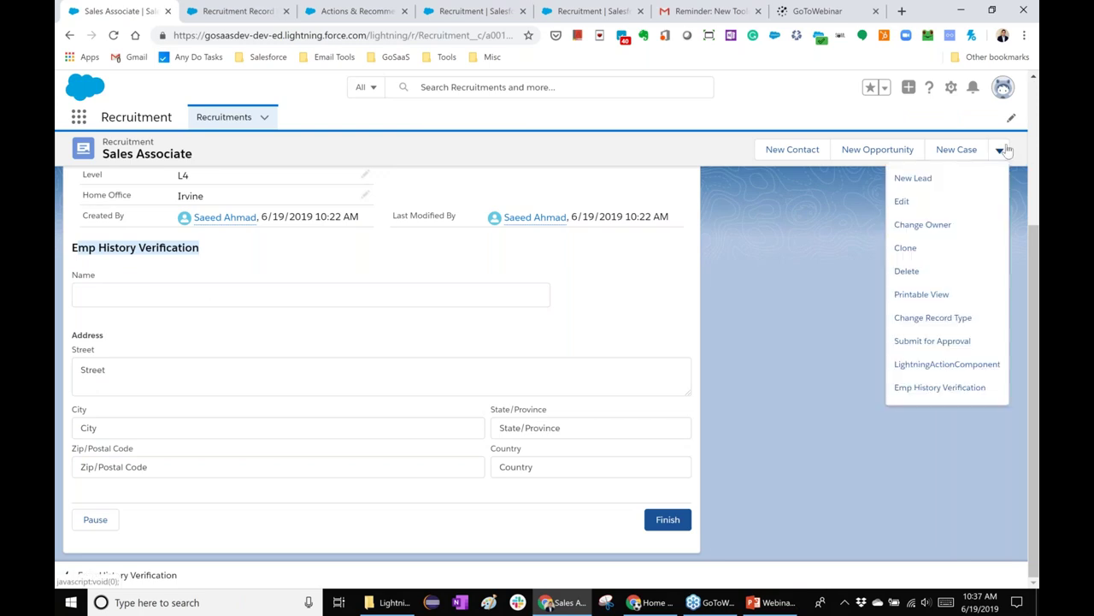
{"action": "left_click", "coordinate": [932, 387]}
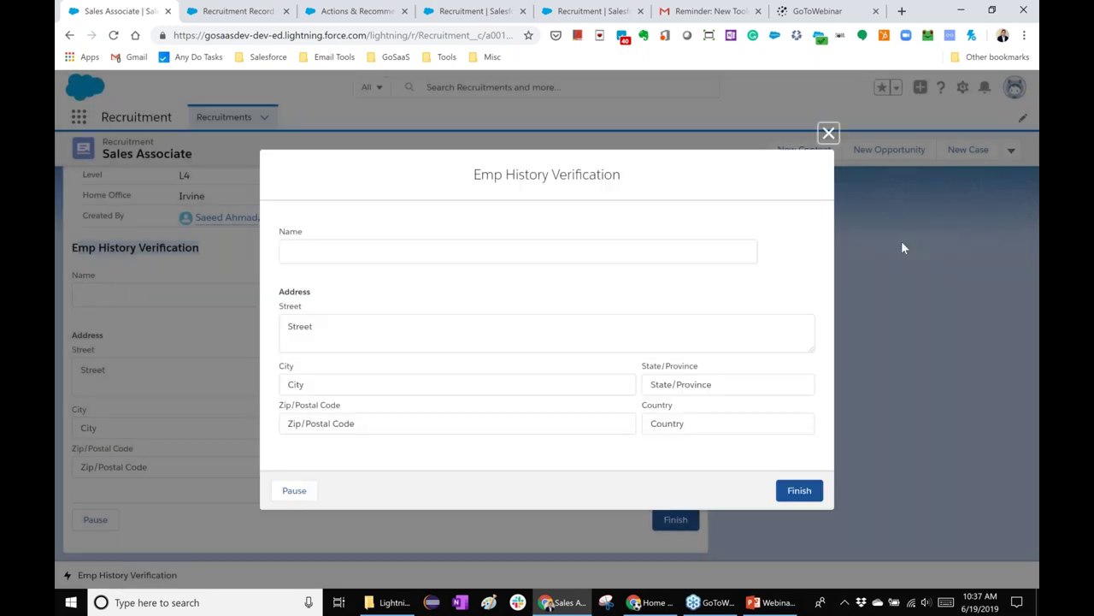
{"action": "key", "text": "Escape"}
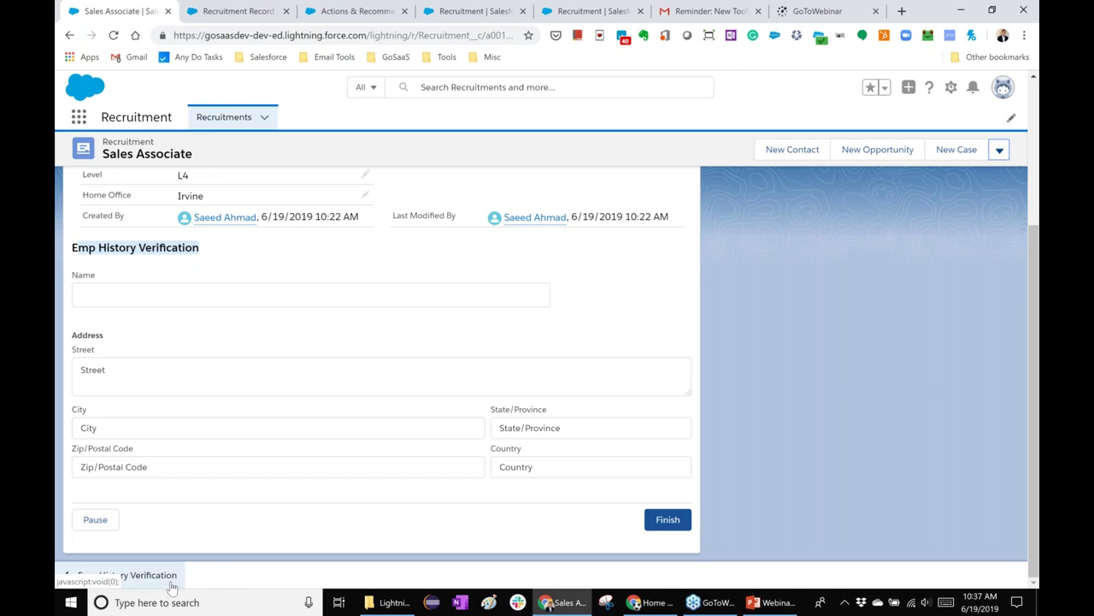
{"action": "left_click", "coordinate": [128, 574]}
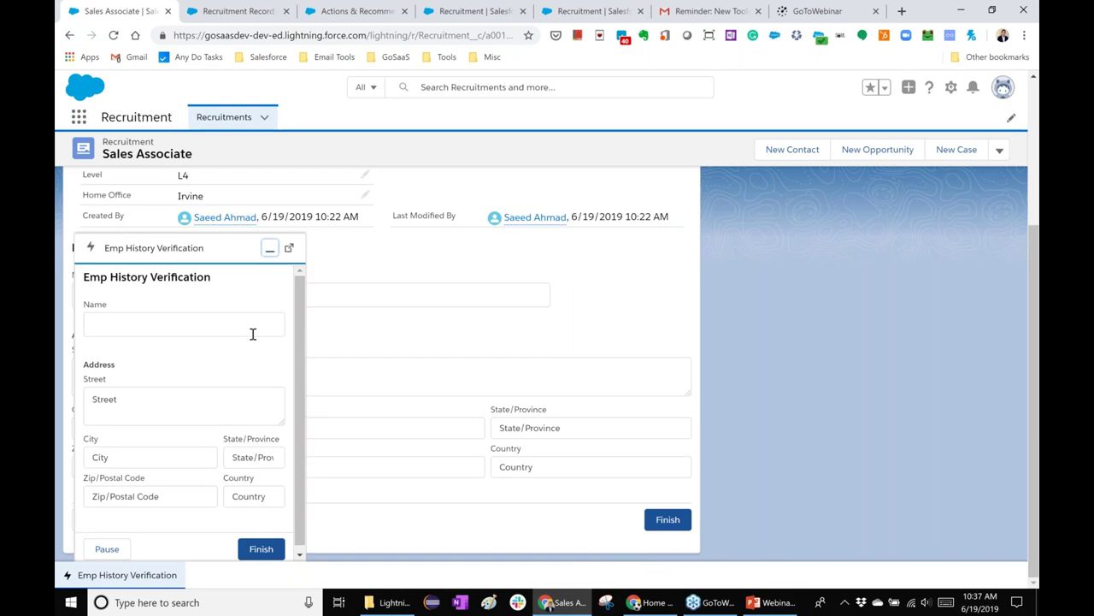
{"action": "left_click", "coordinate": [269, 248]}
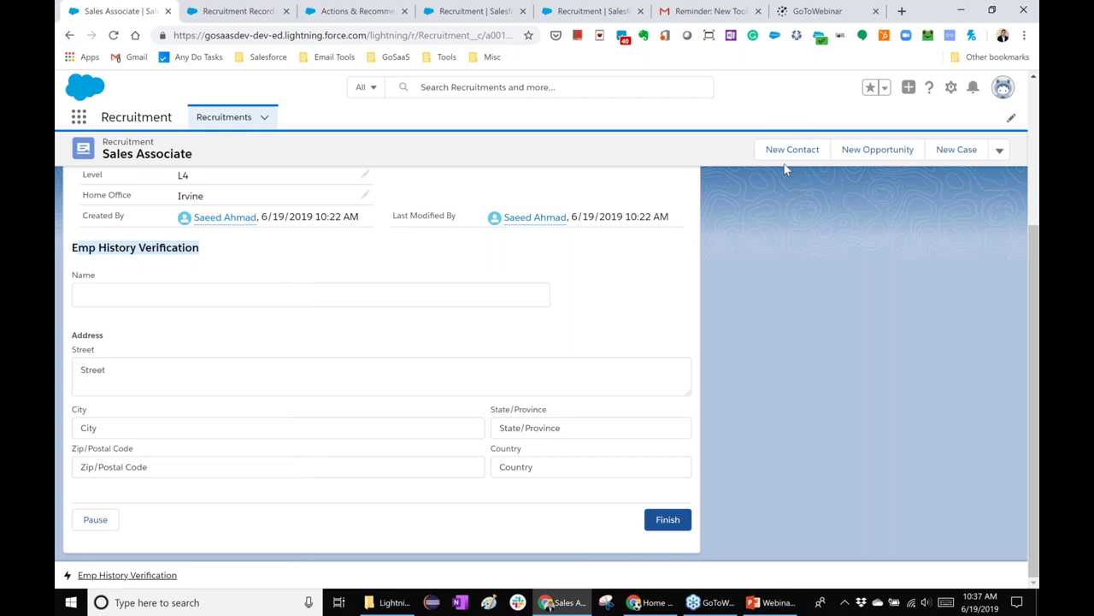
- On Recruitment Record Page, add a Flow component below Emp History Verification, list the available flows, and remove the added component
{"action": "left_click", "coordinate": [343, 12]}
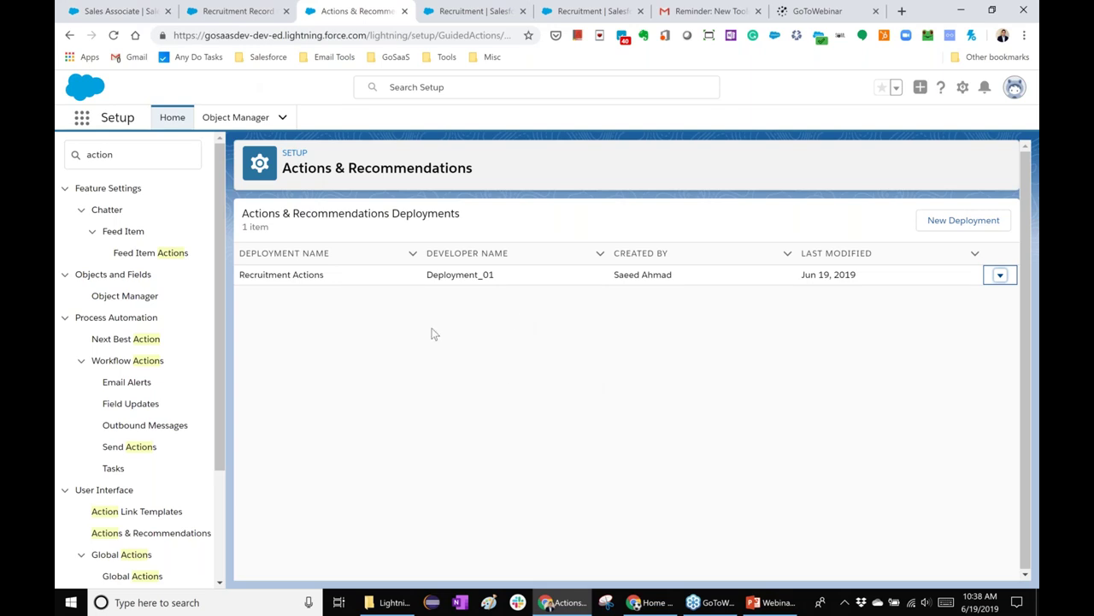
{"action": "left_click", "coordinate": [246, 11]}
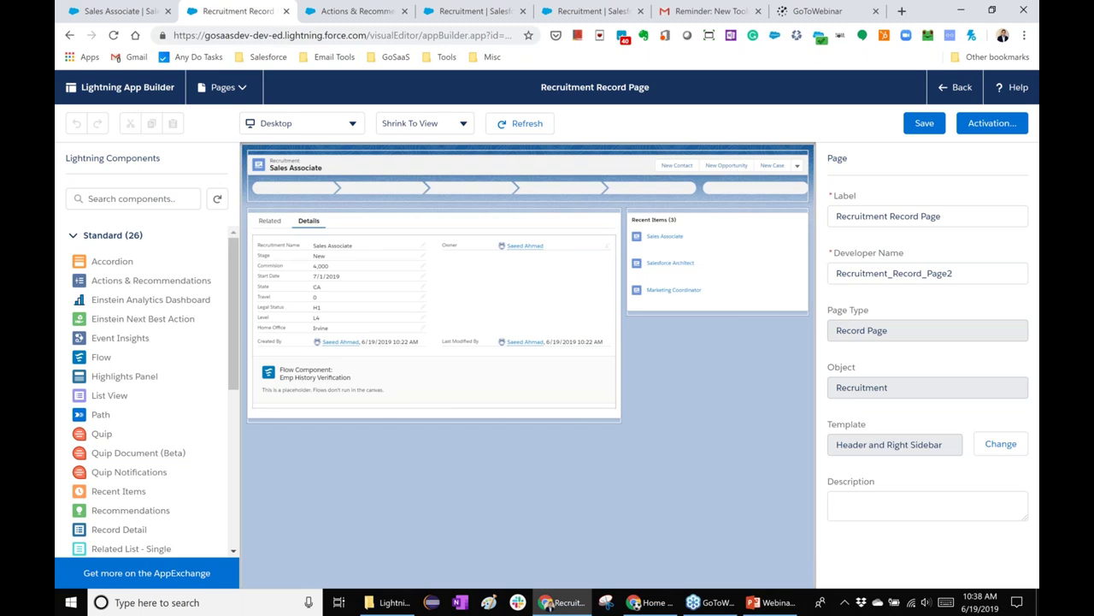
{"action": "left_click_drag", "start_coordinate": [100, 357], "coordinate": [434, 432]}
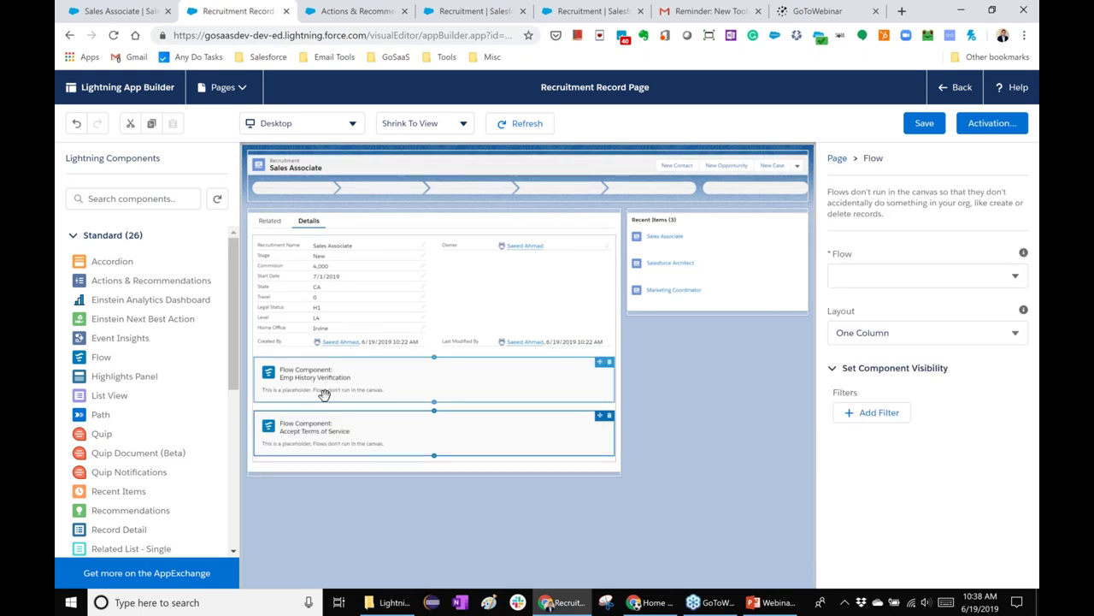
{"action": "left_click", "coordinate": [1016, 277]}
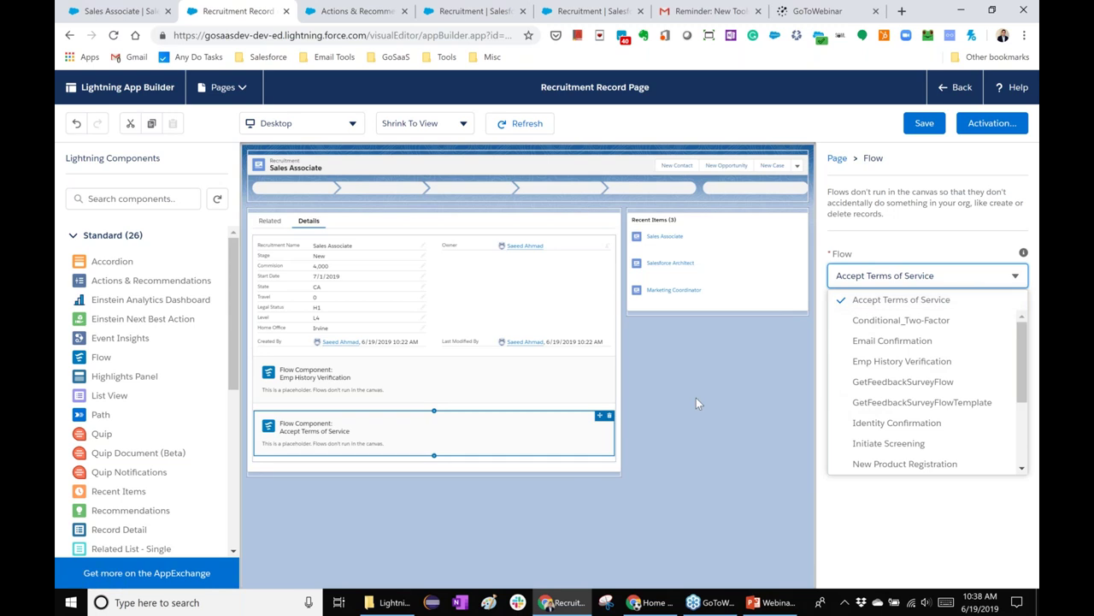
{"action": "key", "text": "Delete"}
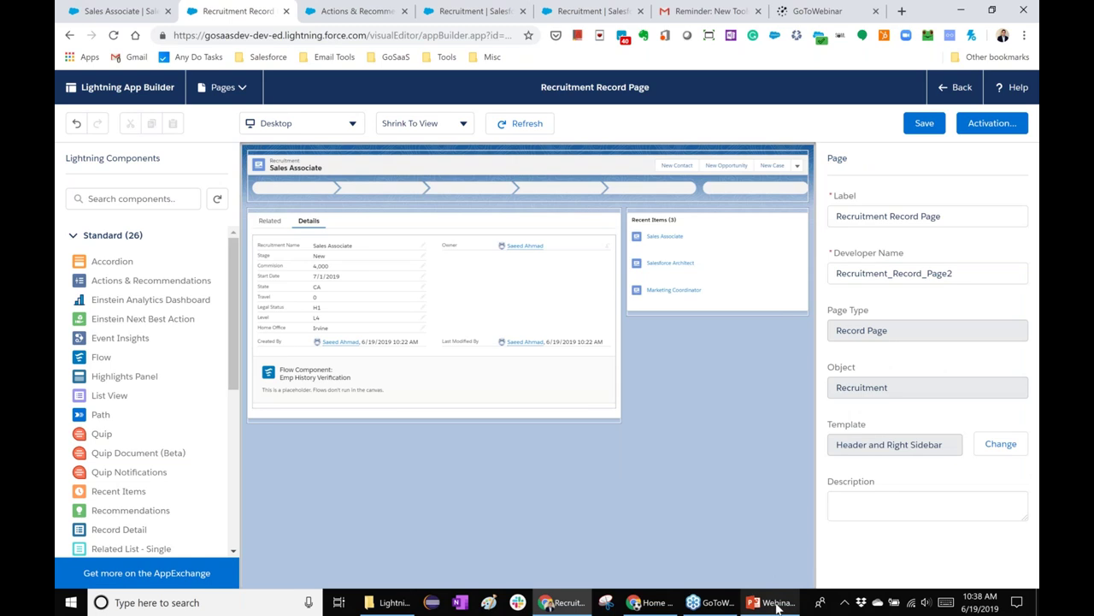
- Switch to the customer service community and submit a product registration for GenWatt Diesel 1000kW, marking the product Not Installed
{"action": "mouse_move", "coordinate": [777, 602]}
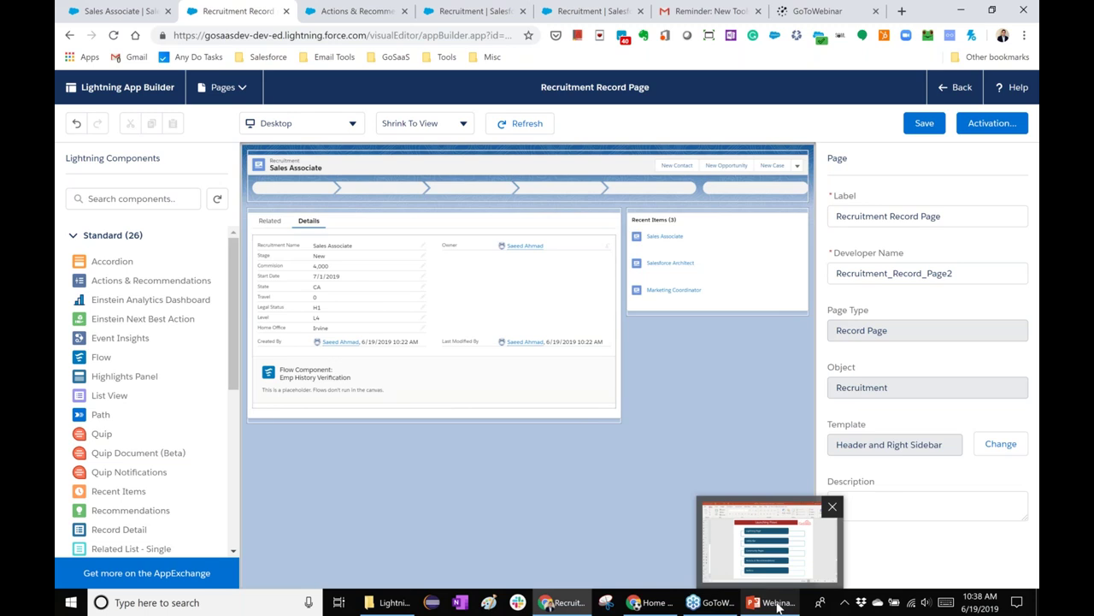
{"action": "left_click", "coordinate": [654, 601]}
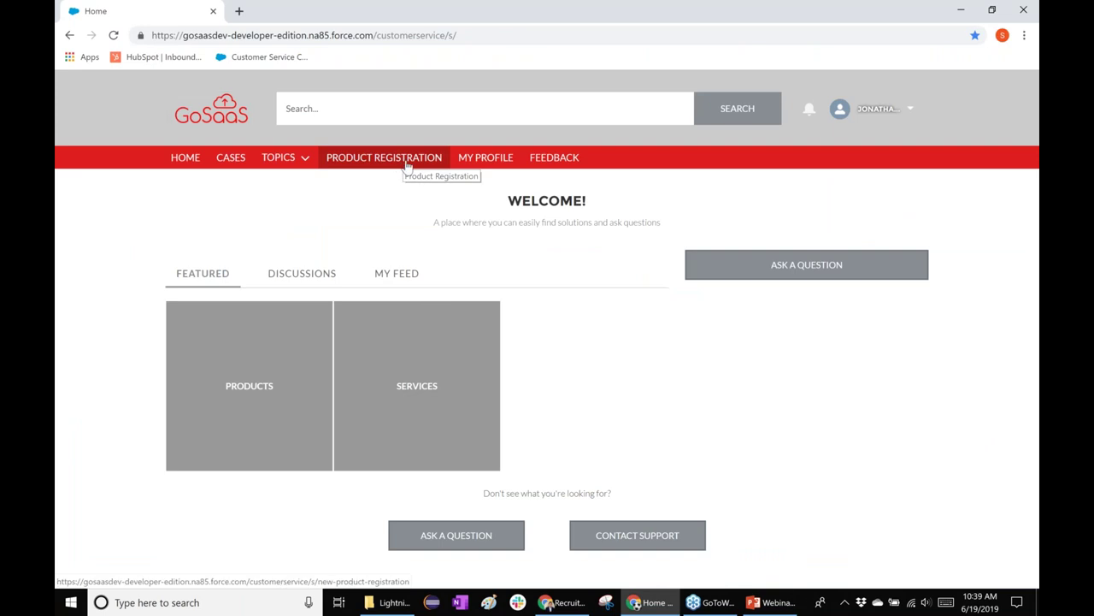
{"action": "left_click", "coordinate": [408, 165]}
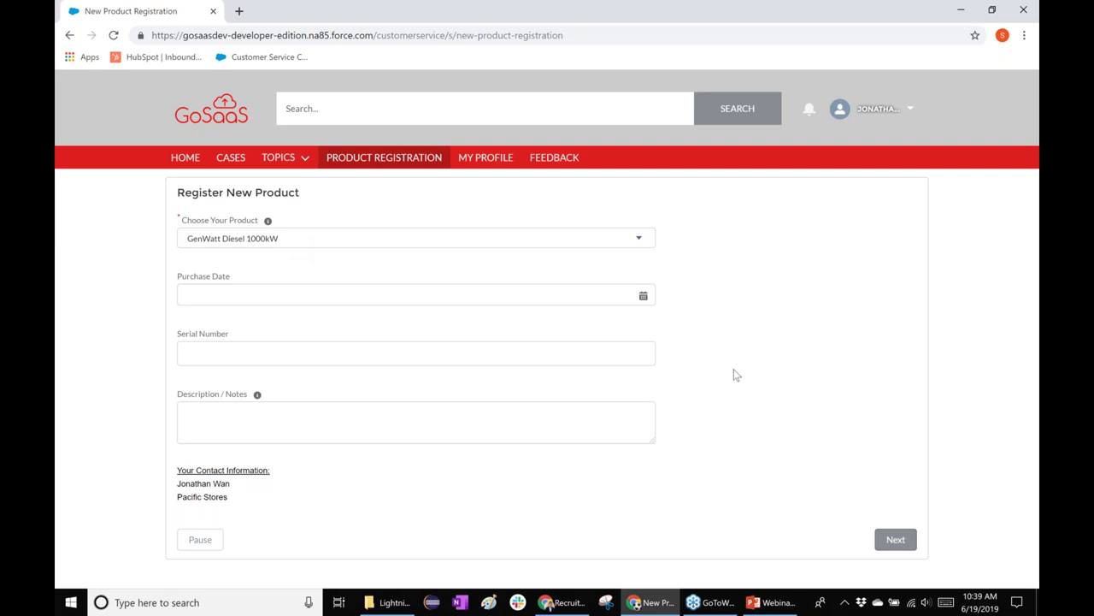
{"action": "left_click", "coordinate": [897, 539]}
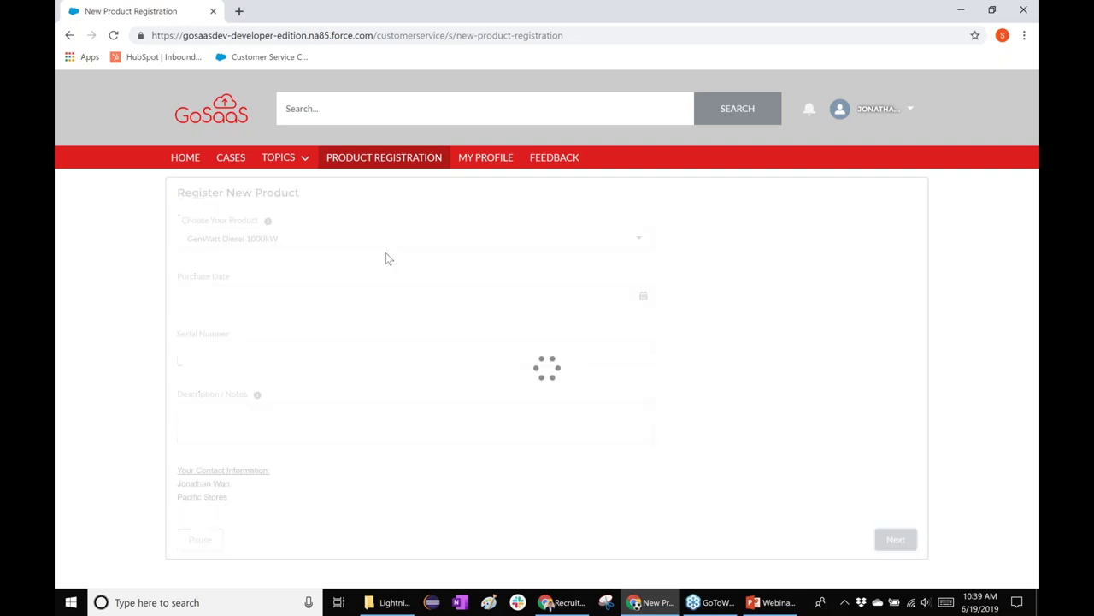
{"action": "left_click", "coordinate": [212, 253]}
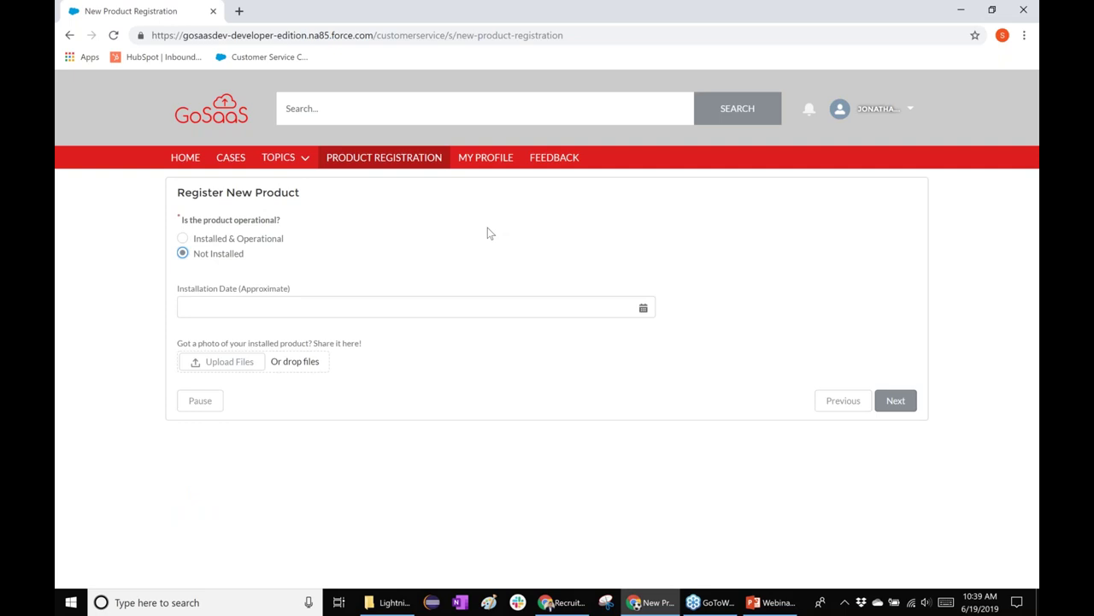
{"action": "left_click", "coordinate": [895, 402]}
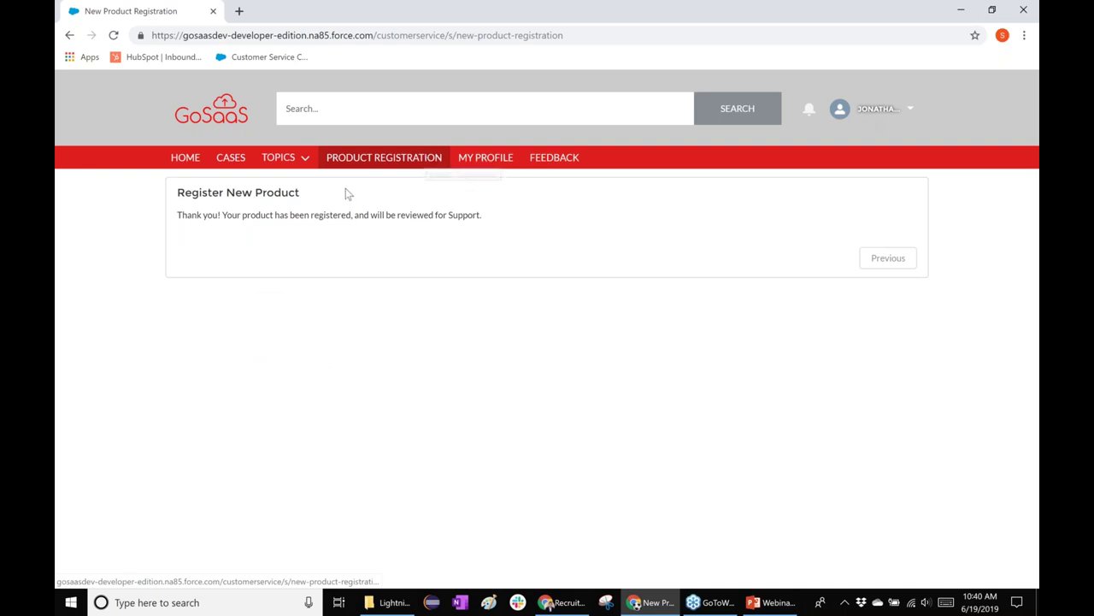
- Open the community's My Profile wizard and advance past the welcome and job details pages to the home address page
{"action": "left_click", "coordinate": [477, 163]}
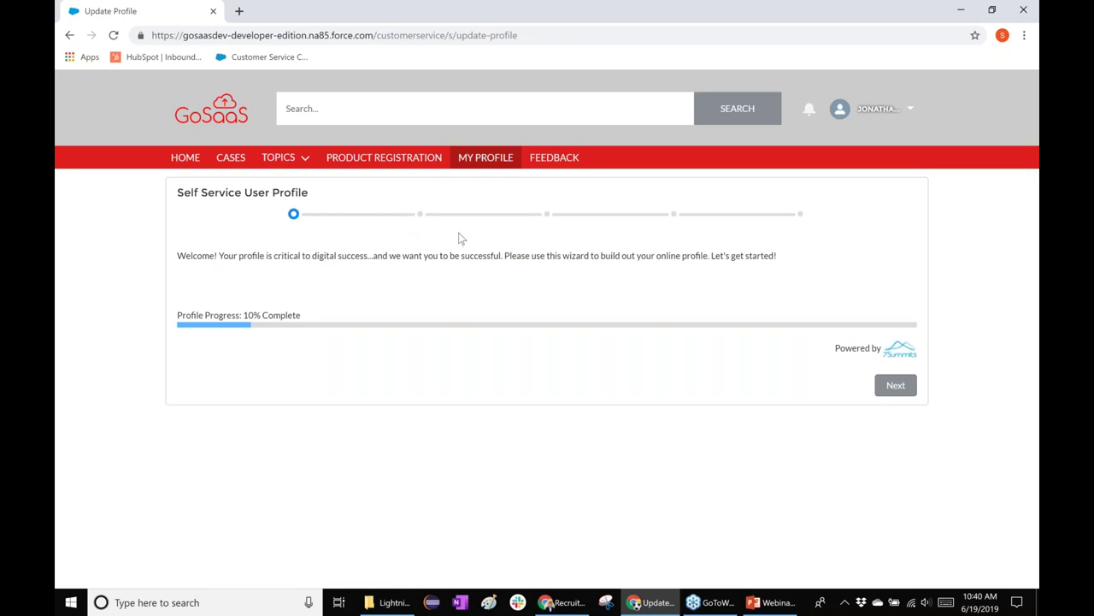
{"action": "left_click", "coordinate": [897, 387]}
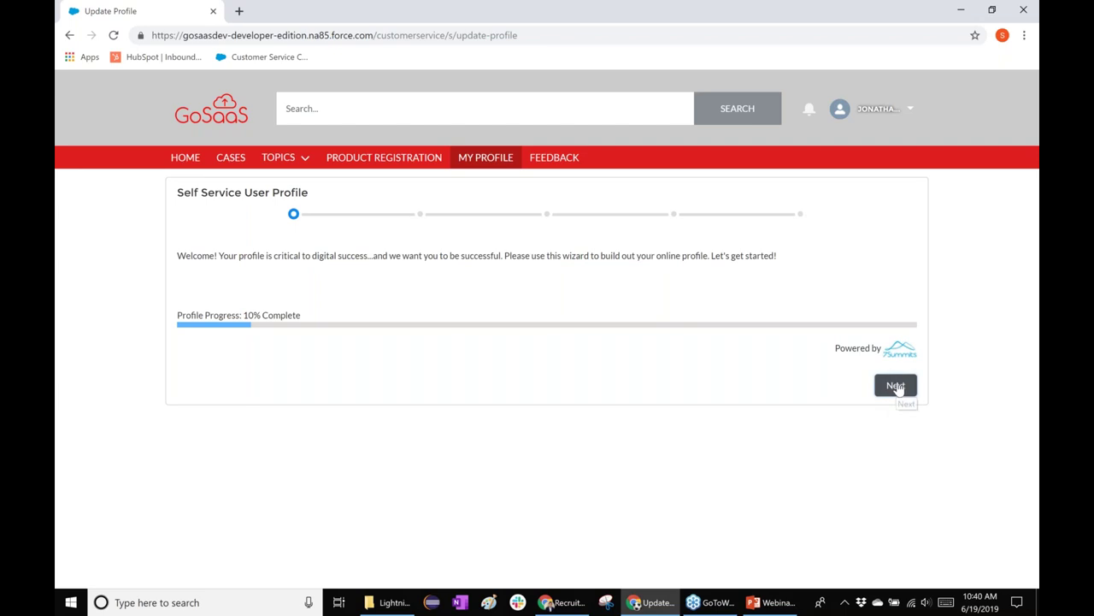
{"action": "left_click", "coordinate": [897, 387]}
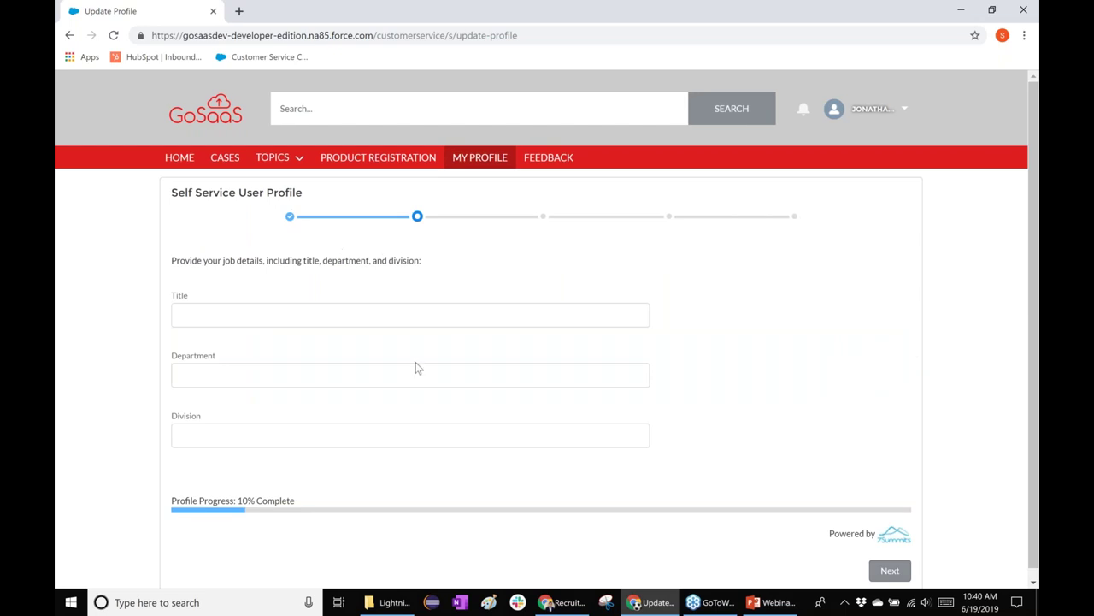
{"action": "scroll", "coordinate": [418, 368], "scroll_direction": "down", "scroll_amount": 1}
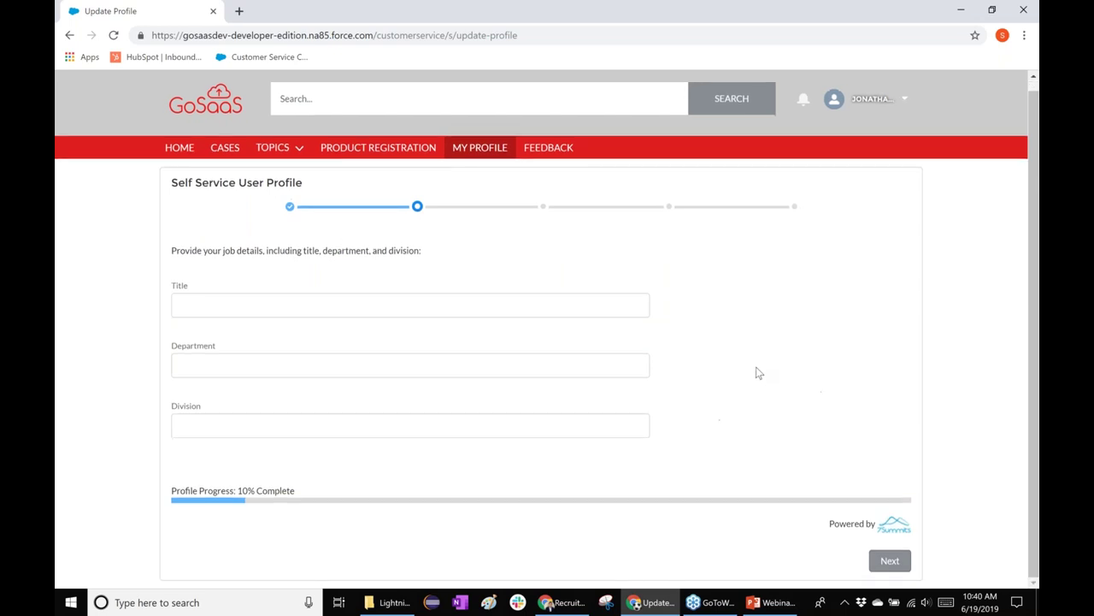
{"action": "left_click", "coordinate": [892, 561]}
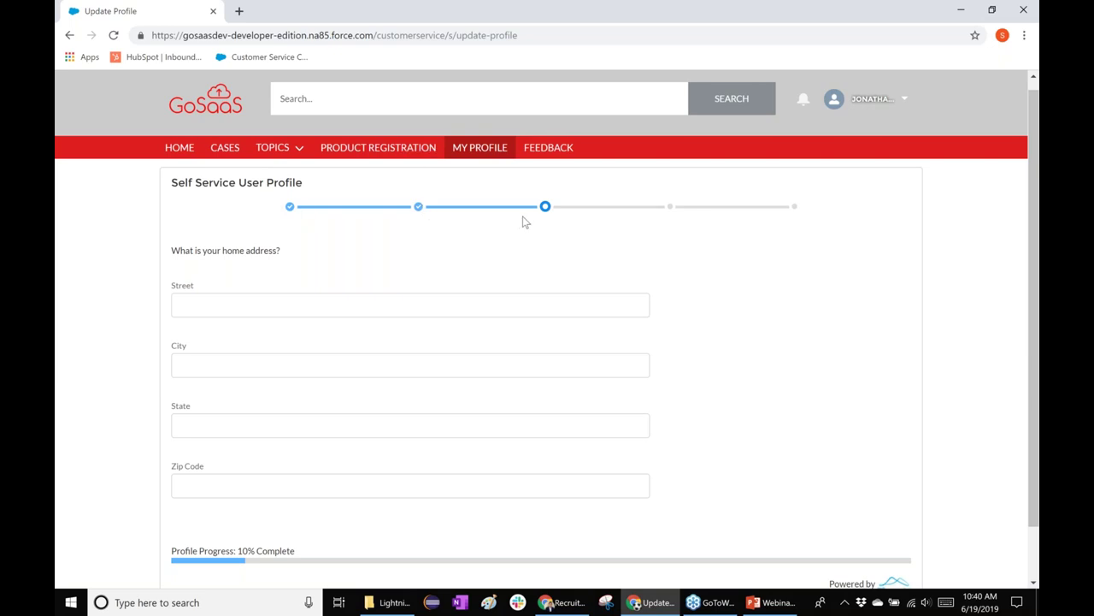
{"action": "scroll", "coordinate": [562, 350], "scroll_direction": "down", "scroll_amount": 1}
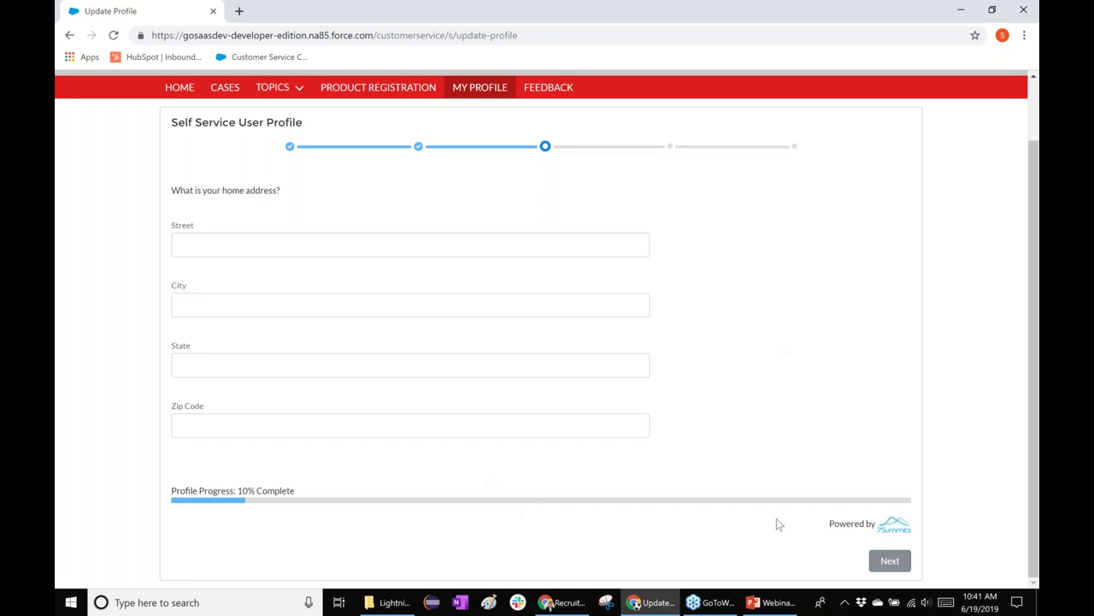
- Switch to the PowerPoint webinar deck and present the Launching Flows slide, advancing to Sample Use Cases
{"action": "left_click", "coordinate": [776, 602]}
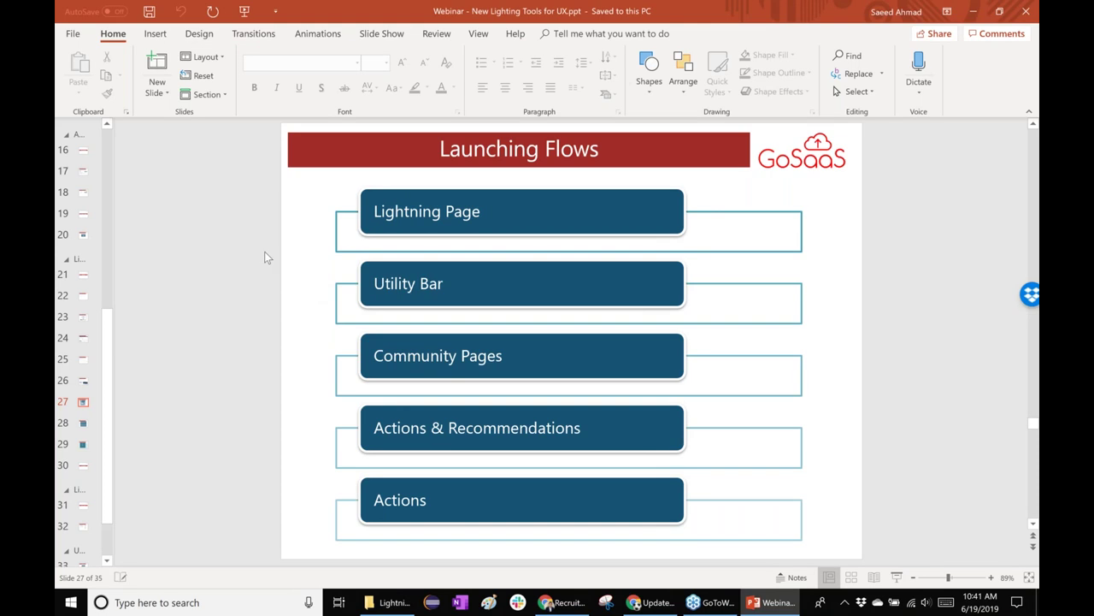
{"action": "left_click", "coordinate": [895, 578]}
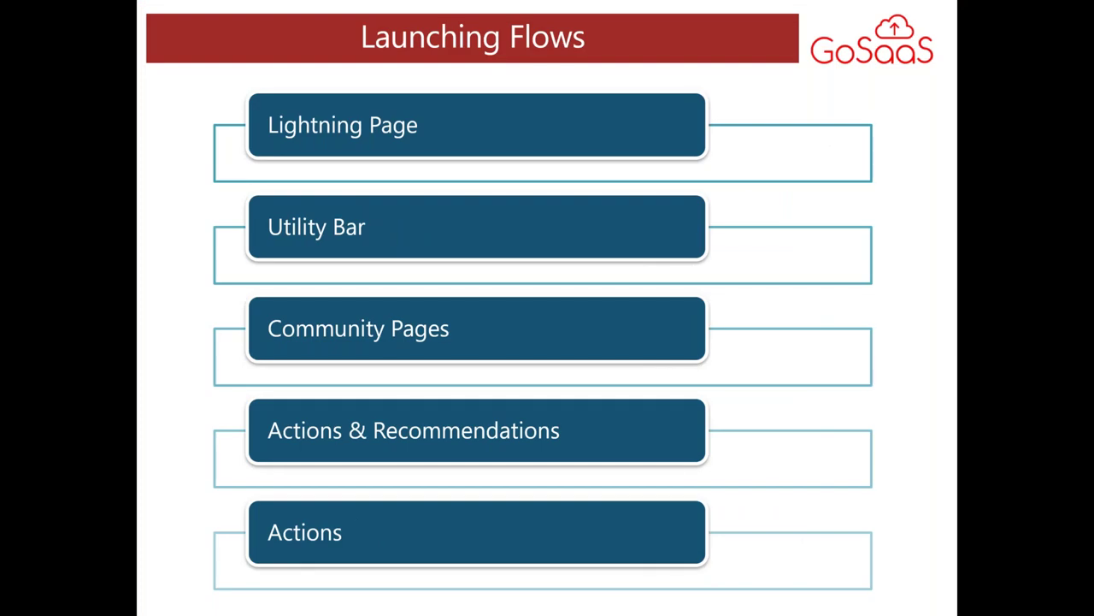
{"action": "key", "text": "Right"}
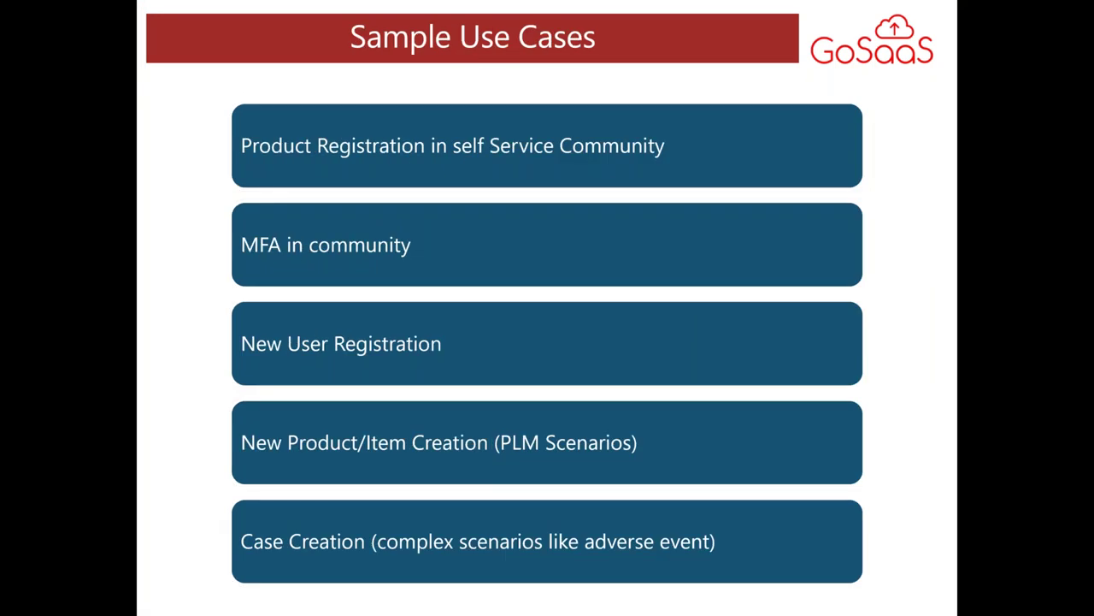
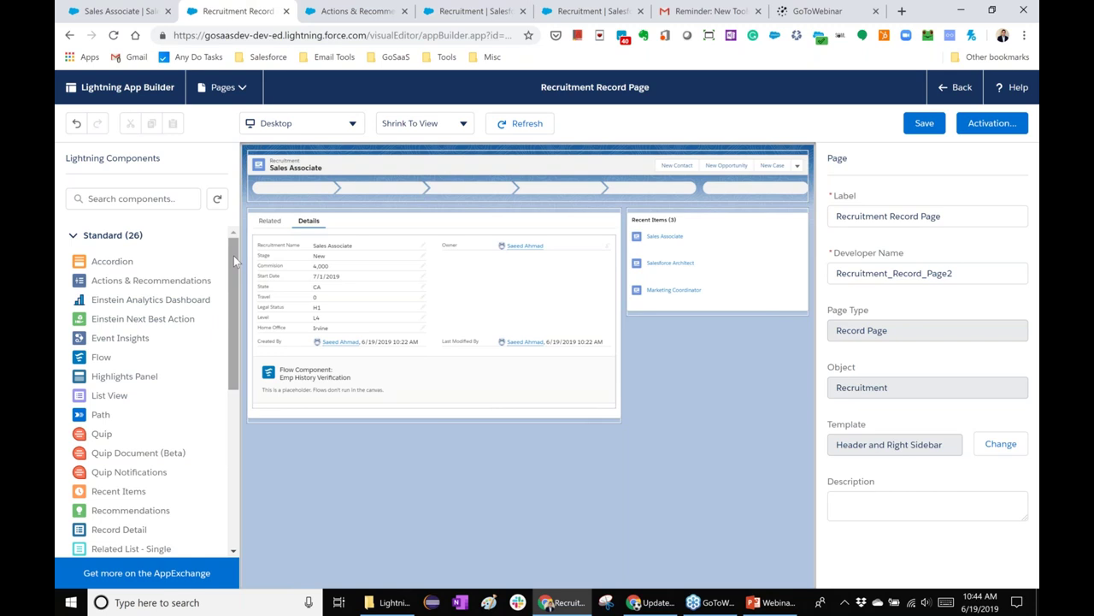
- Browse the Lightning component list for Recruitment Record Page and inspect the Highlights Panel, Path, Tabs and Emp History Verification flow properties
{"action": "scroll", "coordinate": [233, 335], "scroll_direction": "down", "scroll_amount": 1}
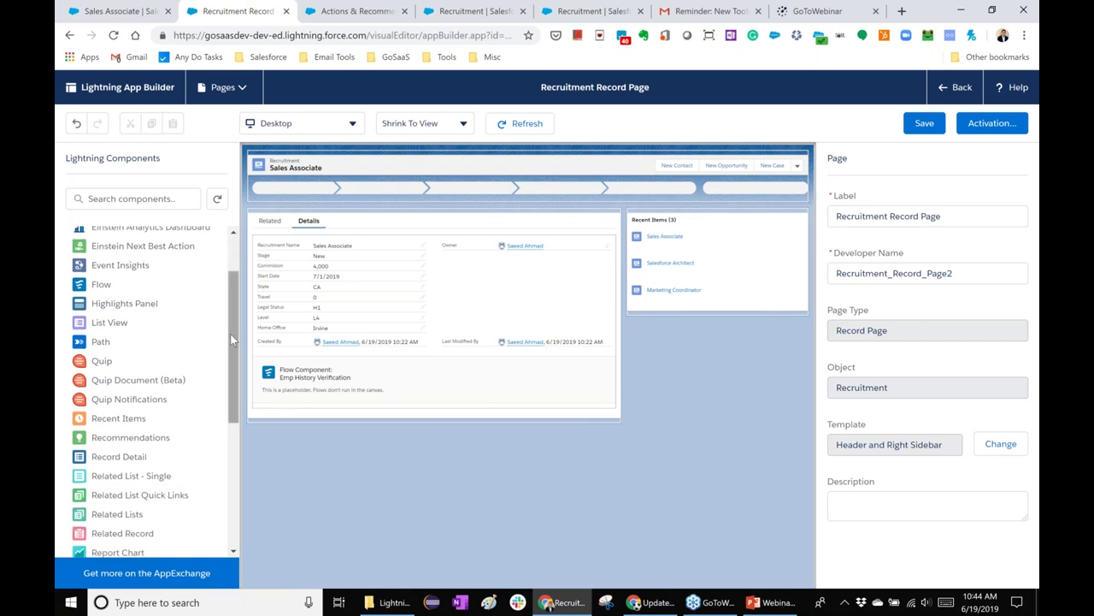
{"action": "scroll", "coordinate": [236, 402], "scroll_direction": "down", "scroll_amount": 2}
{"action": "scroll", "coordinate": [236, 425], "scroll_direction": "down", "scroll_amount": 2}
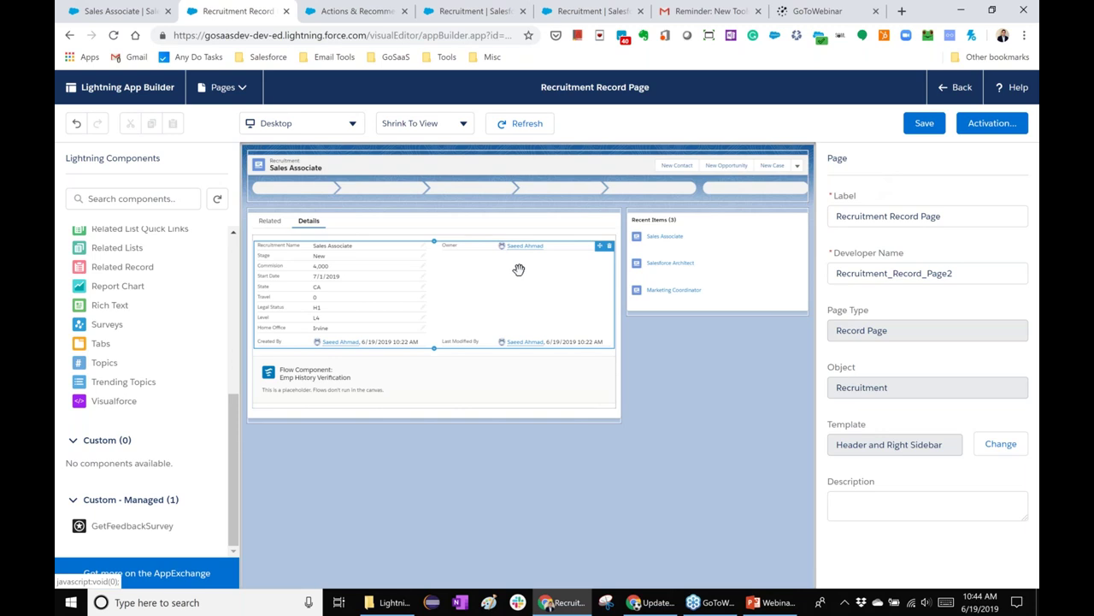
{"action": "left_click", "coordinate": [415, 176]}
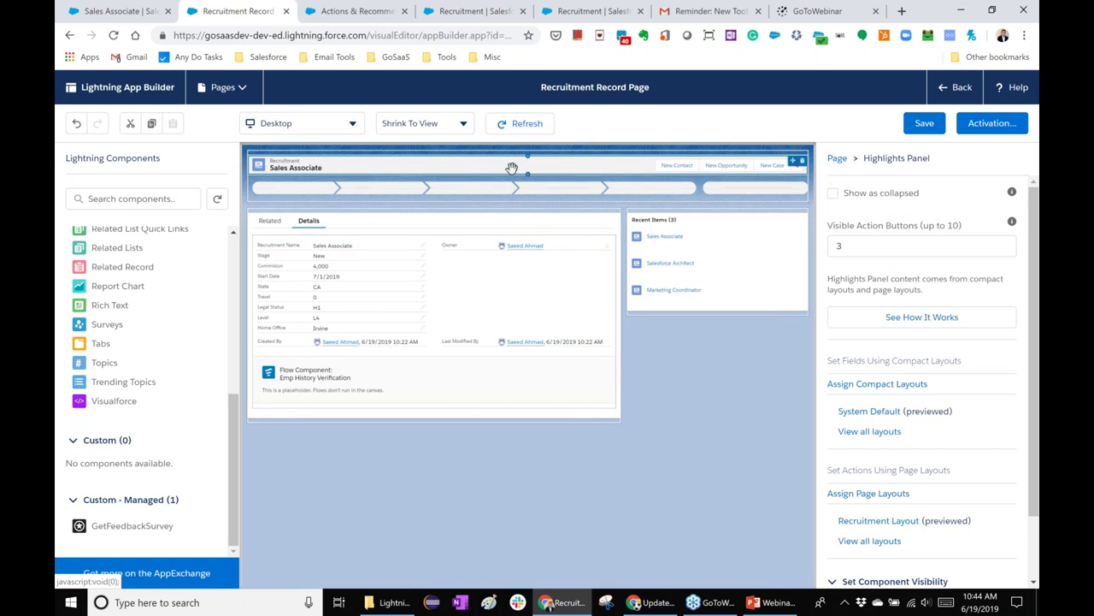
{"action": "left_click", "coordinate": [453, 195]}
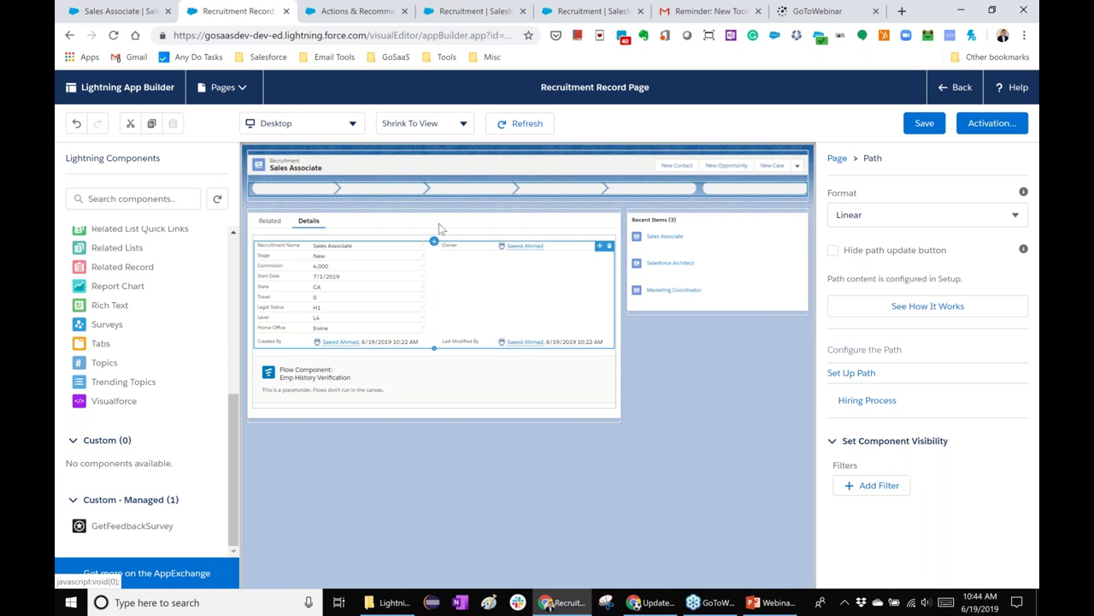
{"action": "left_click", "coordinate": [439, 223]}
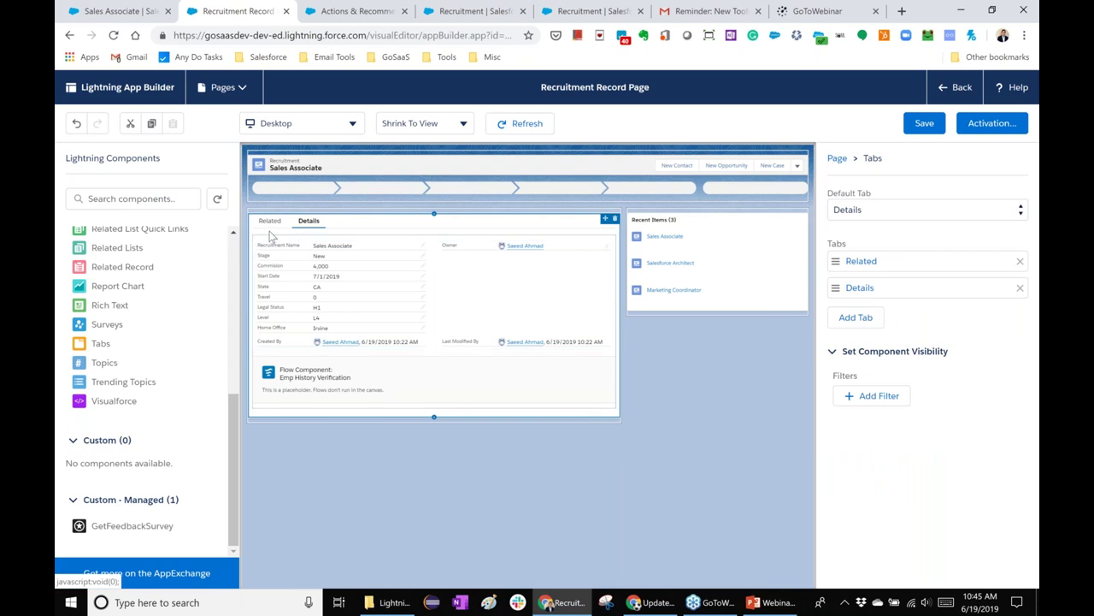
{"action": "left_click", "coordinate": [339, 377]}
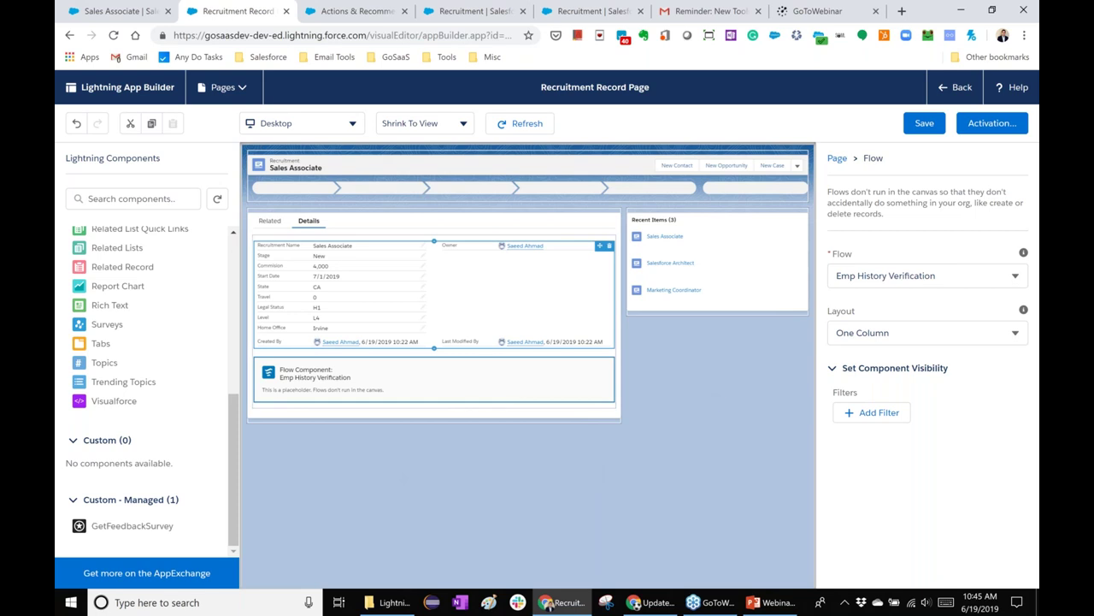
- Switch to PowerPoint, present the Lightning App Builder slide, advance to User Engagement, and end the slide show
{"action": "left_click", "coordinate": [772, 602]}
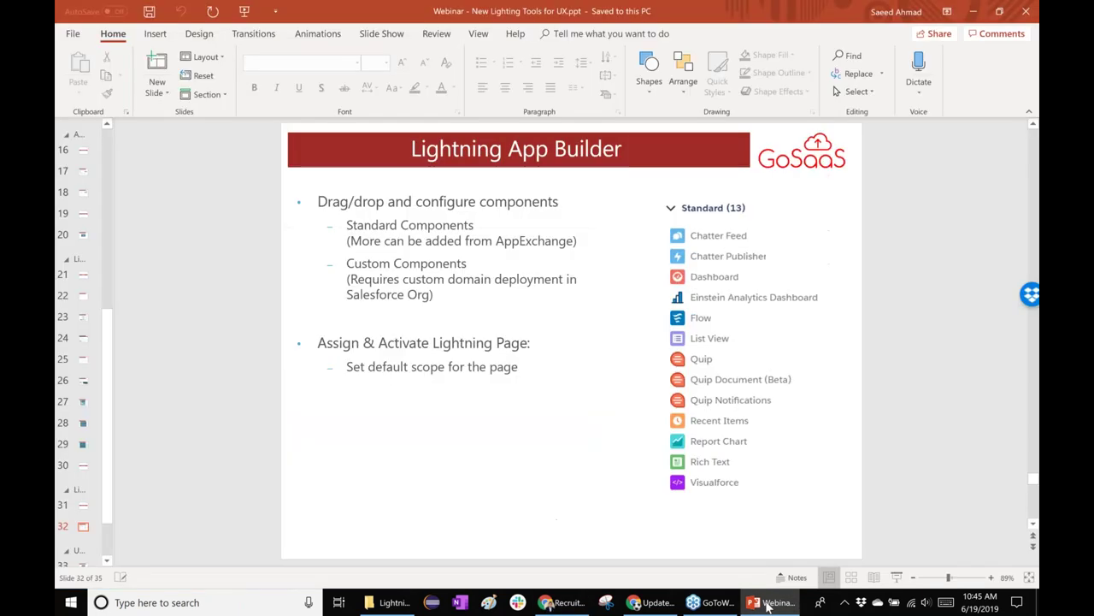
{"action": "left_click", "coordinate": [896, 577]}
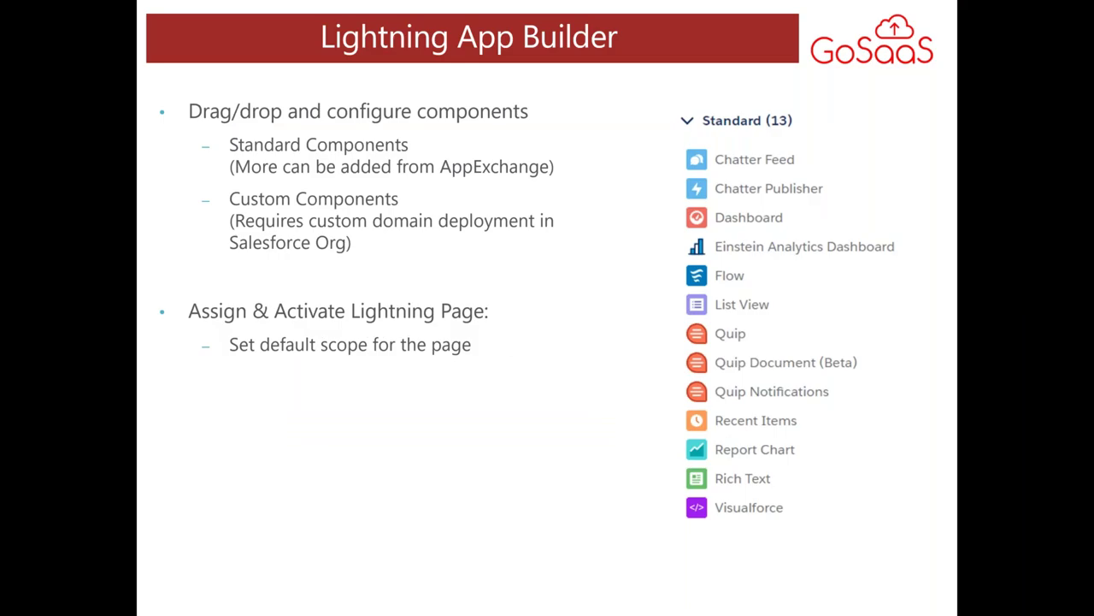
{"action": "key", "text": "Right"}
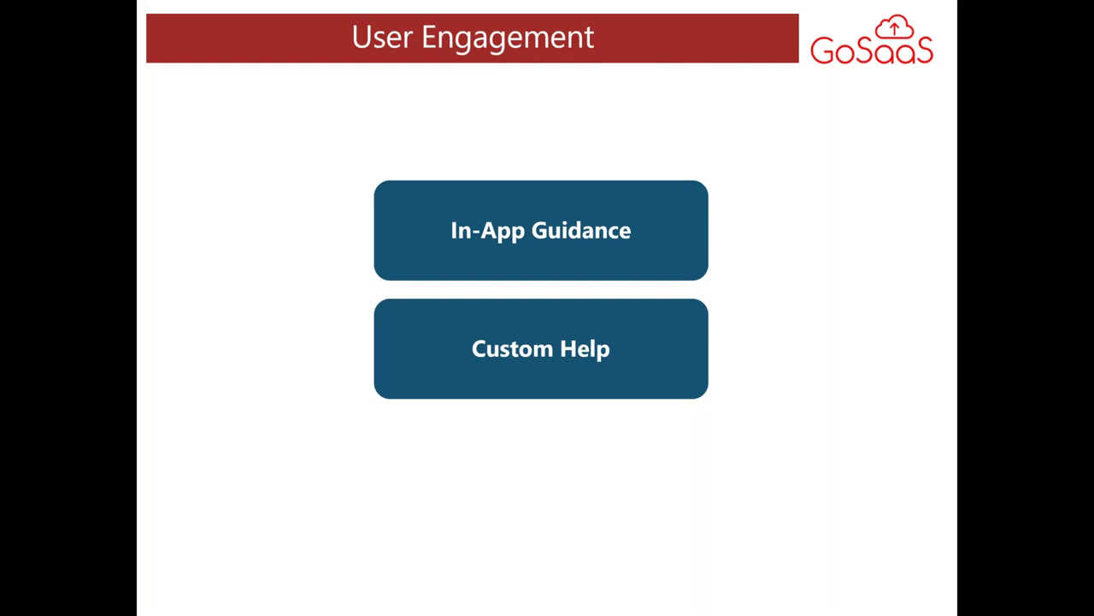
{"action": "key", "text": "Escape"}
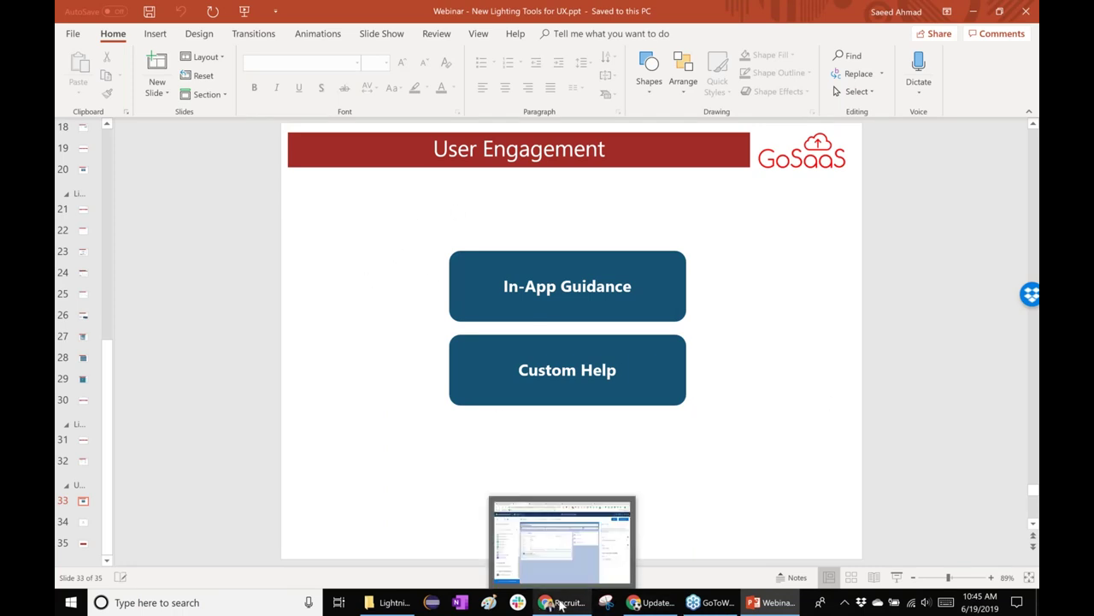
- Switch back to Salesforce in Chrome and leave the Lightning App Builder for the Sales Associate record without saving
{"action": "left_click", "coordinate": [562, 604]}
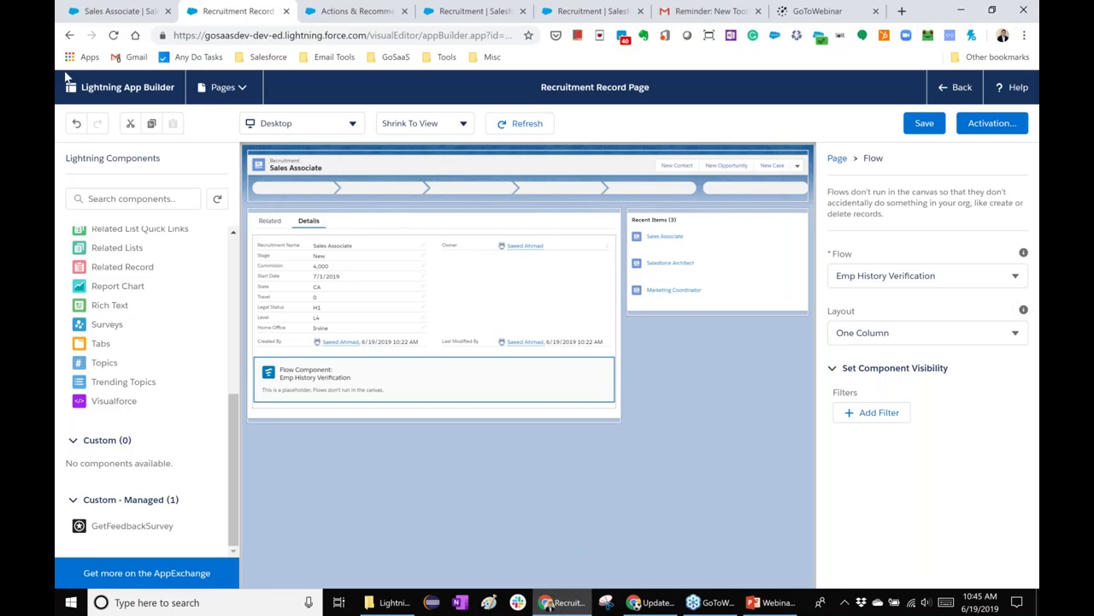
{"action": "left_click", "coordinate": [954, 87]}
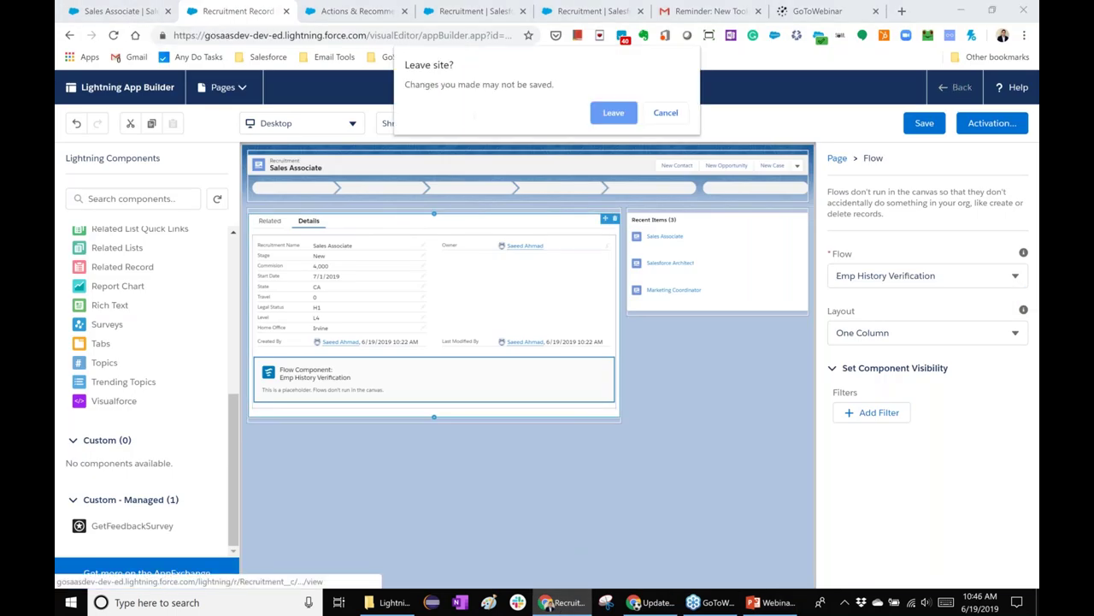
{"action": "left_click", "coordinate": [614, 112]}
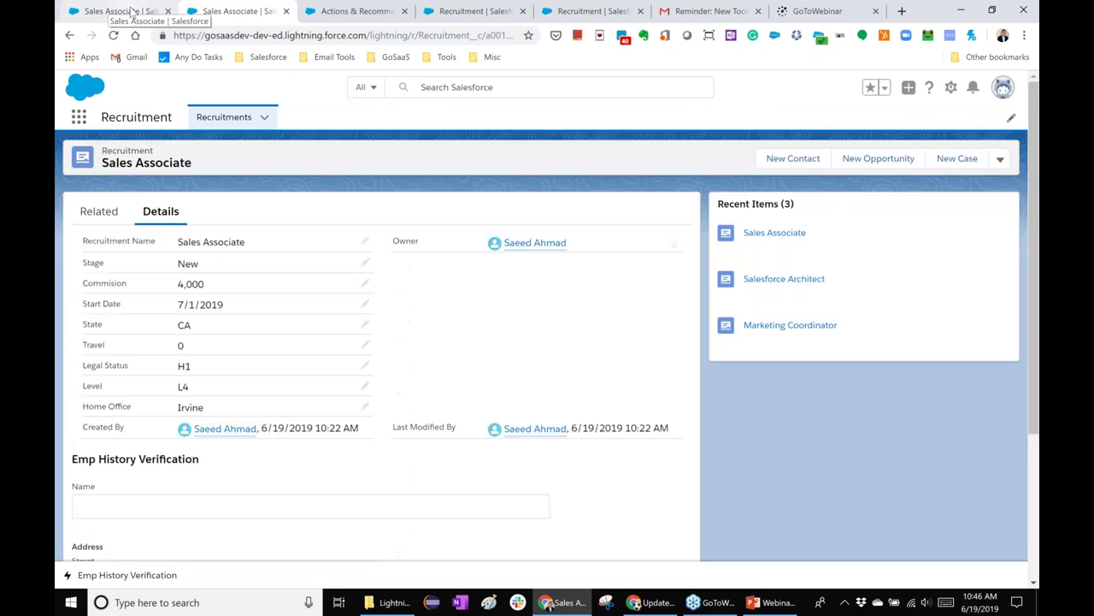
- Go to the Actions & Recommendations setup page and clear the existing setup search term
{"action": "left_click", "coordinate": [354, 17]}
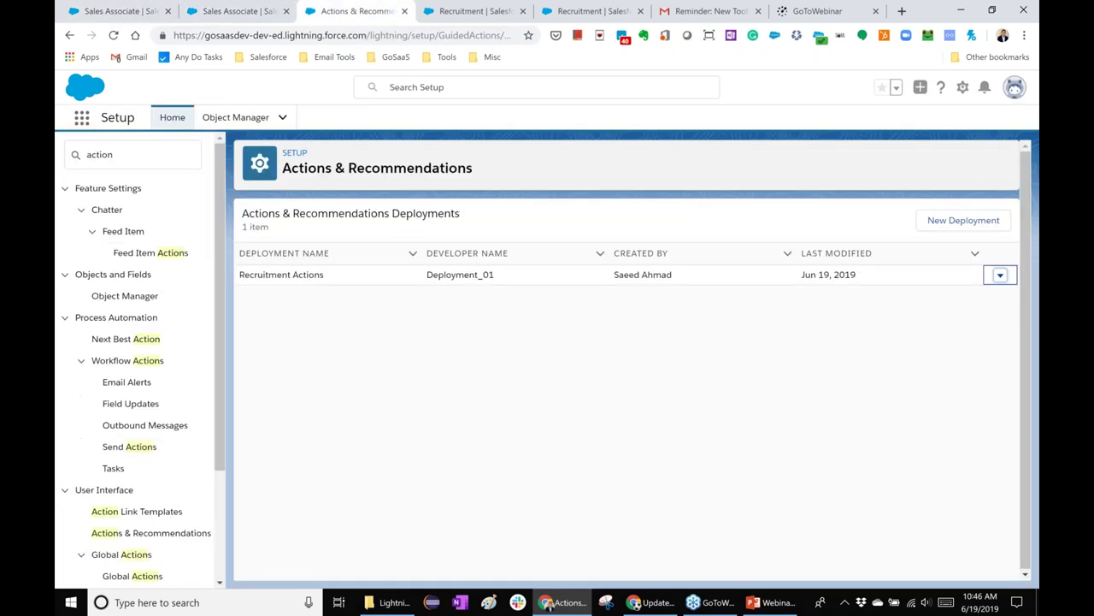
{"action": "left_click", "coordinate": [146, 153]}
{"action": "key", "text": "BackSpace"}
{"action": "key", "text": "BackSpace"}
{"action": "key", "text": "BackSpace"}
{"action": "key", "text": "BackSpace"}
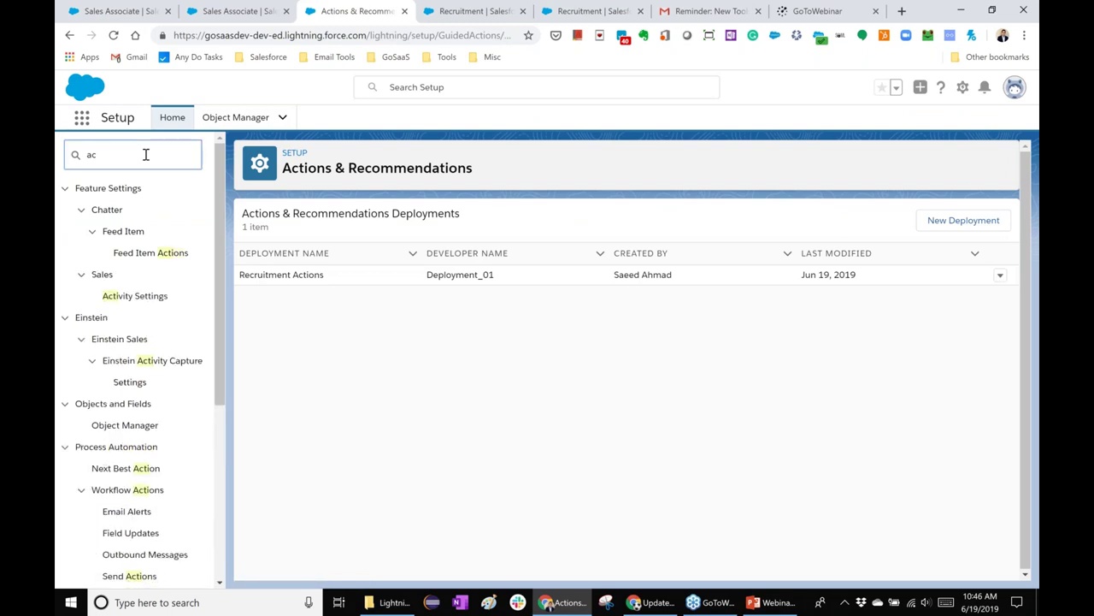
{"action": "key", "text": "BackSpace"}
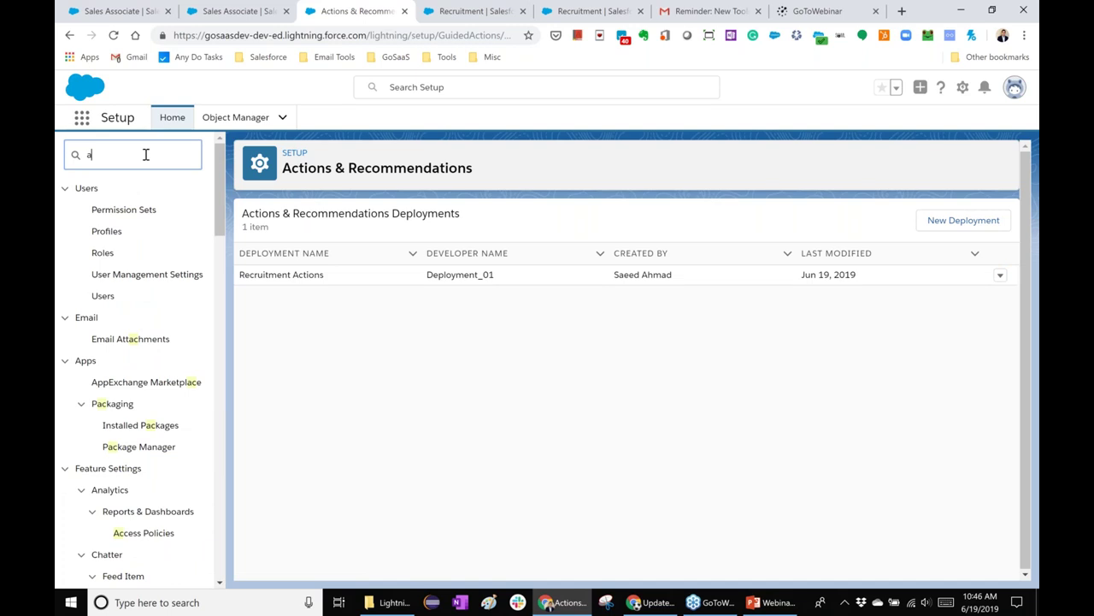
{"action": "key", "text": "BackSpace"}
{"action": "type", "text": "in"}
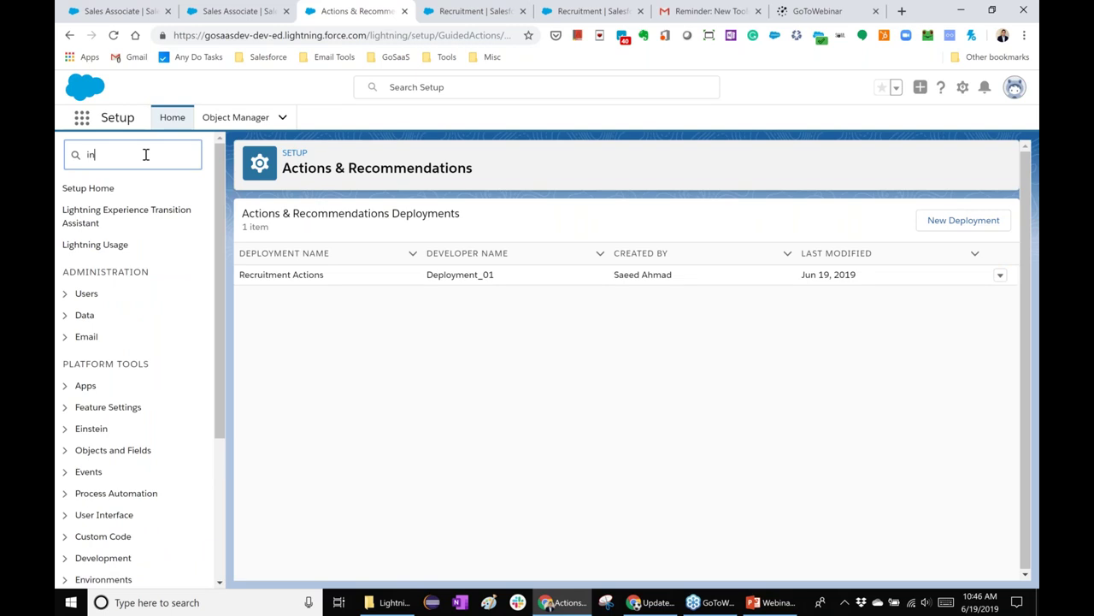
{"action": "type", "text": "appr"}
{"action": "key", "text": "BackSpace"}
{"action": "key", "text": "BackSpace"}
{"action": "key", "text": "BackSpace"}
{"action": "key", "text": "BackSpace"}
{"action": "key", "text": "BackSpace"}
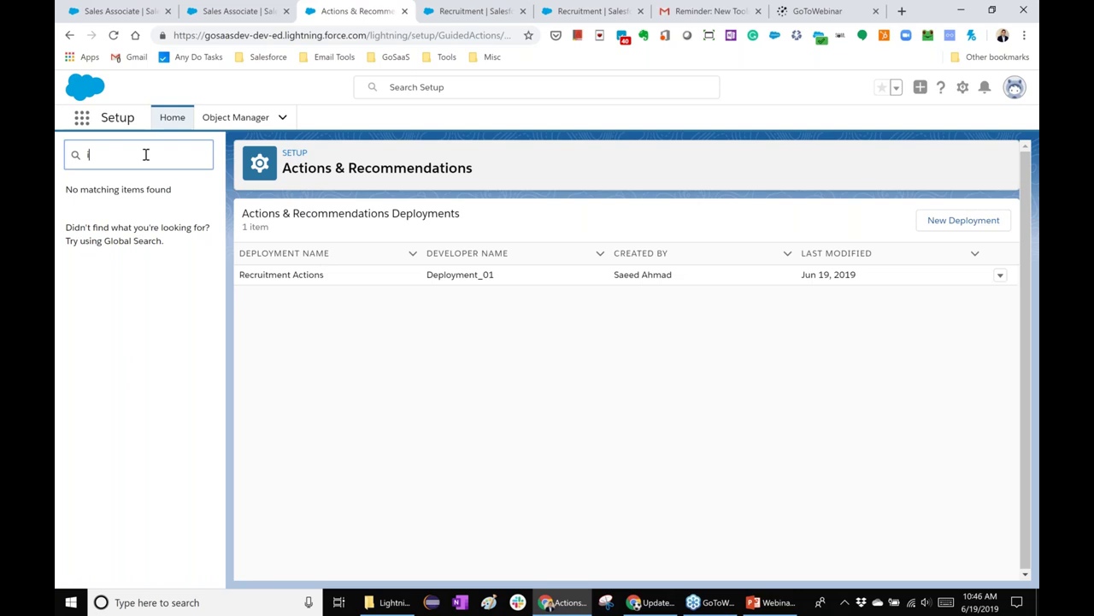
{"action": "key", "text": "BackSpace"}
- Search Setup for "user en" and open In-App Guidance under User Engagement
{"action": "type", "text": "user en"}
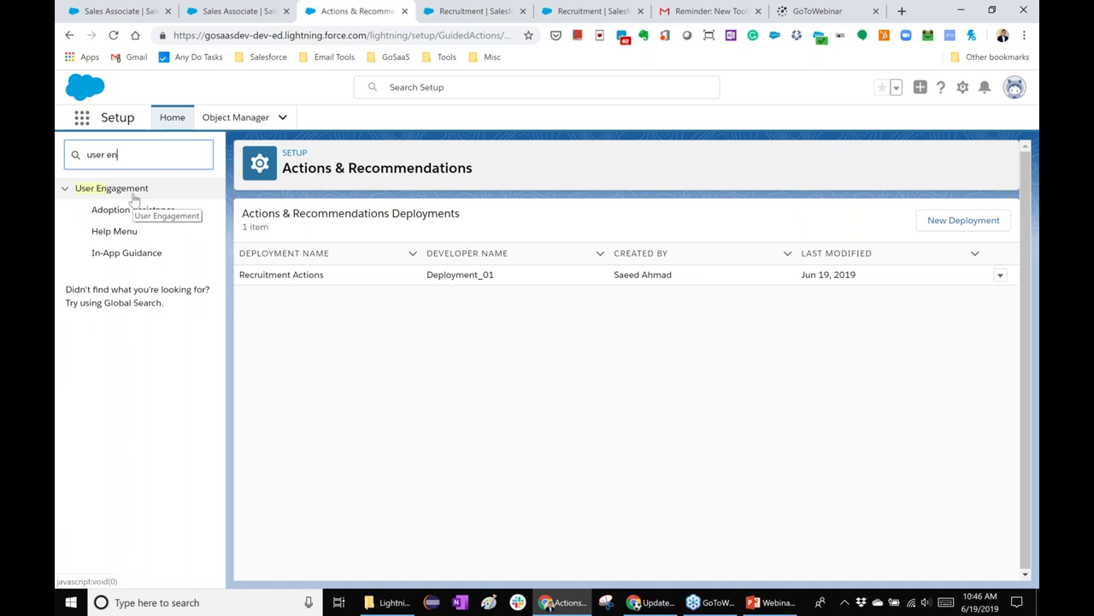
{"action": "left_click", "coordinate": [129, 256]}
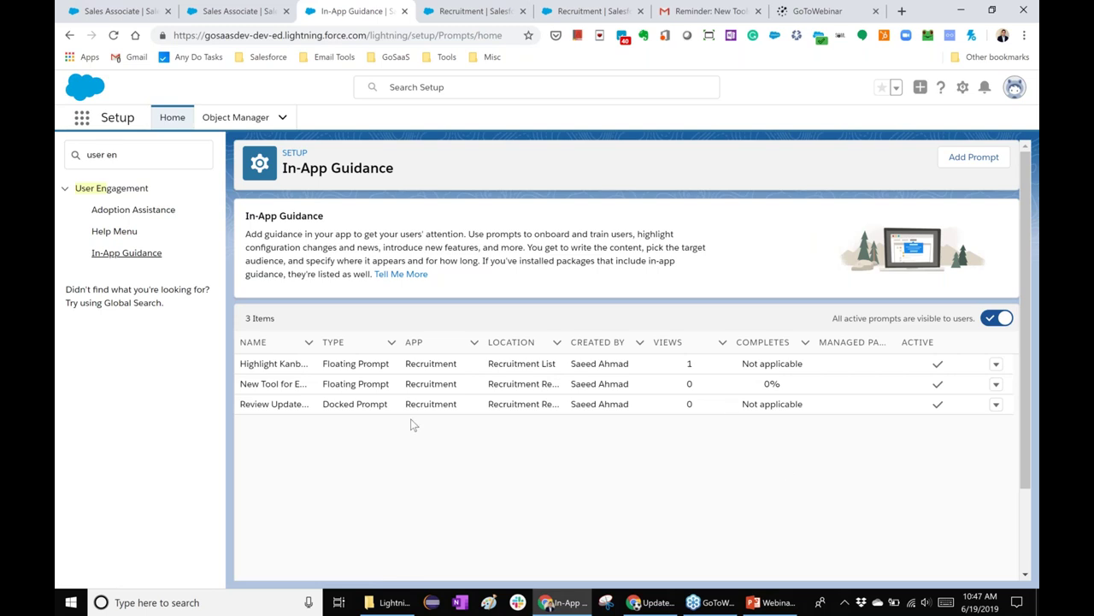
- Launch previews of the Highlight Kanban View and New Tool floating prompts, returning to In-App Guidance after each
{"action": "left_click", "coordinate": [996, 364]}
{"action": "left_click", "coordinate": [958, 409]}
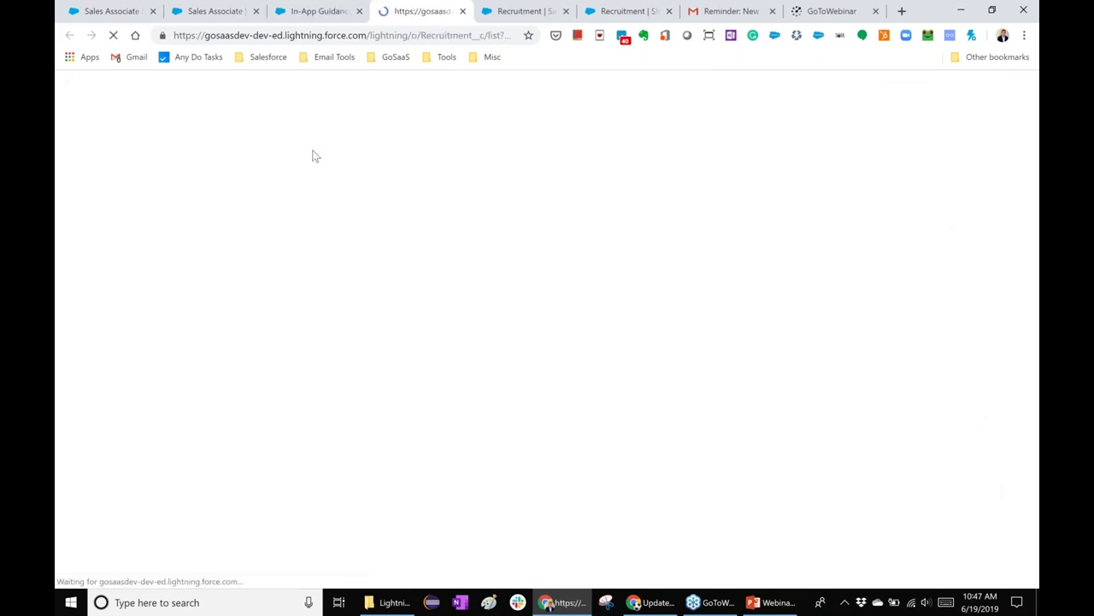
{"action": "left_click", "coordinate": [318, 12]}
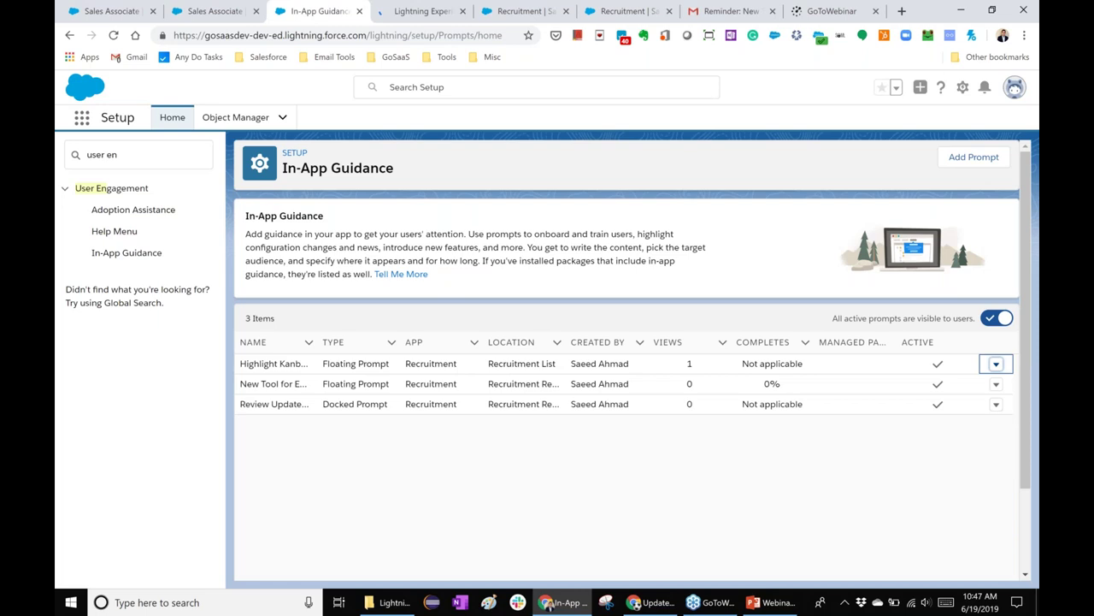
{"action": "left_click", "coordinate": [996, 384]}
{"action": "left_click", "coordinate": [959, 429]}
{"action": "left_click", "coordinate": [291, 11]}
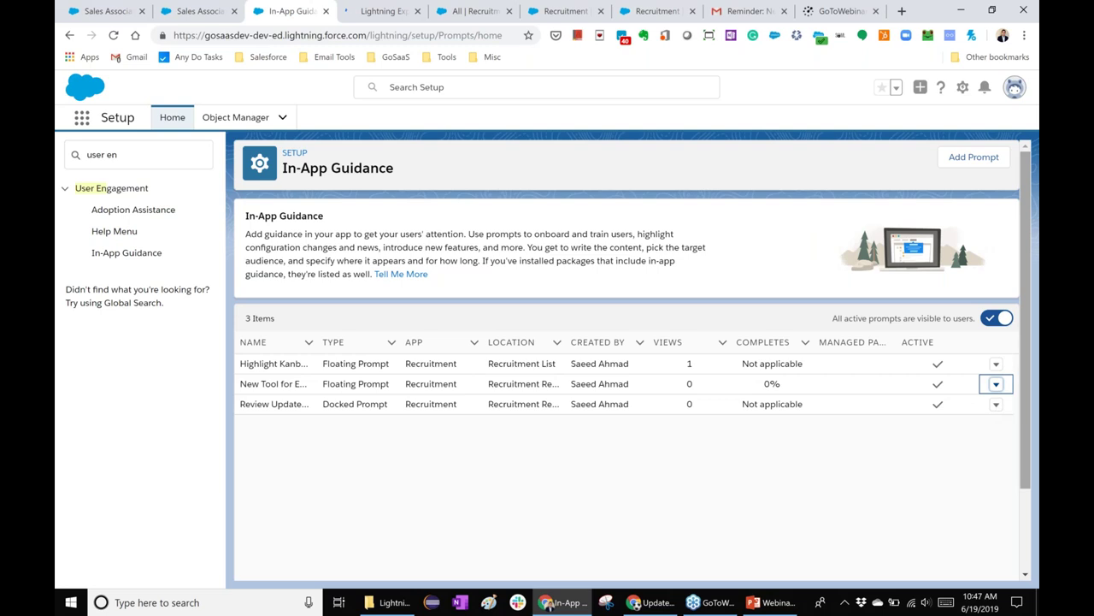
- View the Try New Kanban View prompt preview on the All recruitments list and acknowledge it
{"action": "left_click", "coordinate": [519, 11]}
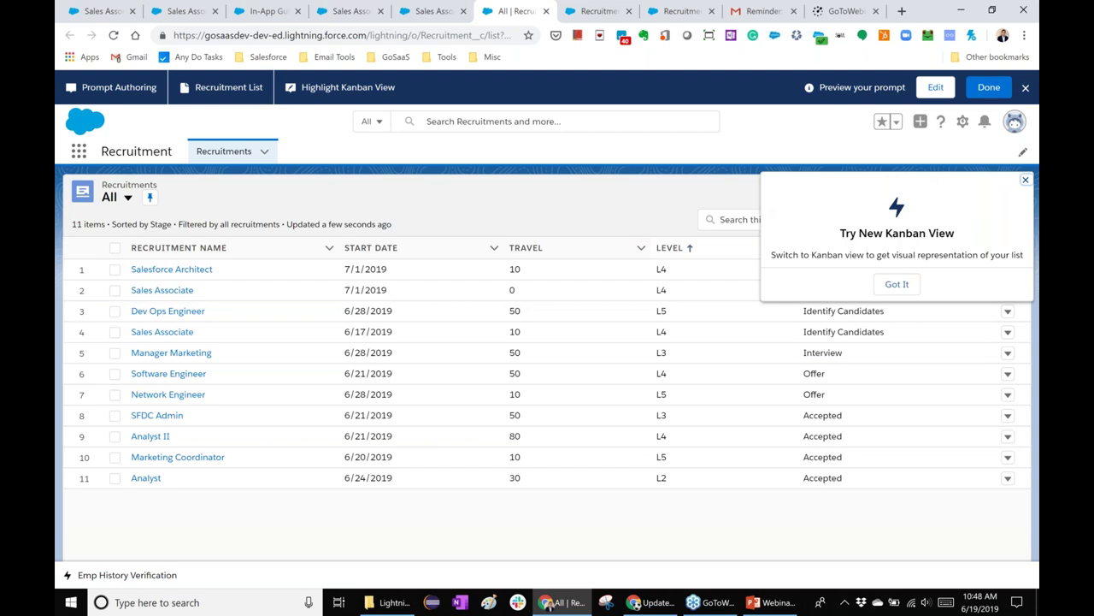
{"action": "left_click", "coordinate": [907, 291]}
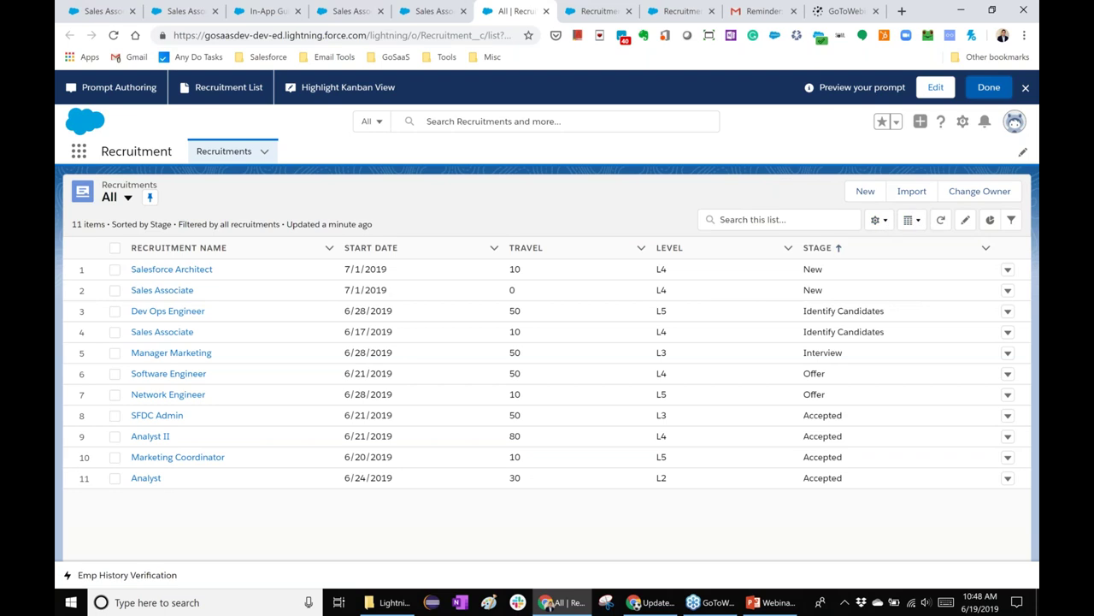
- Display the All recruitments list as a Kanban board
{"action": "left_click", "coordinate": [920, 221]}
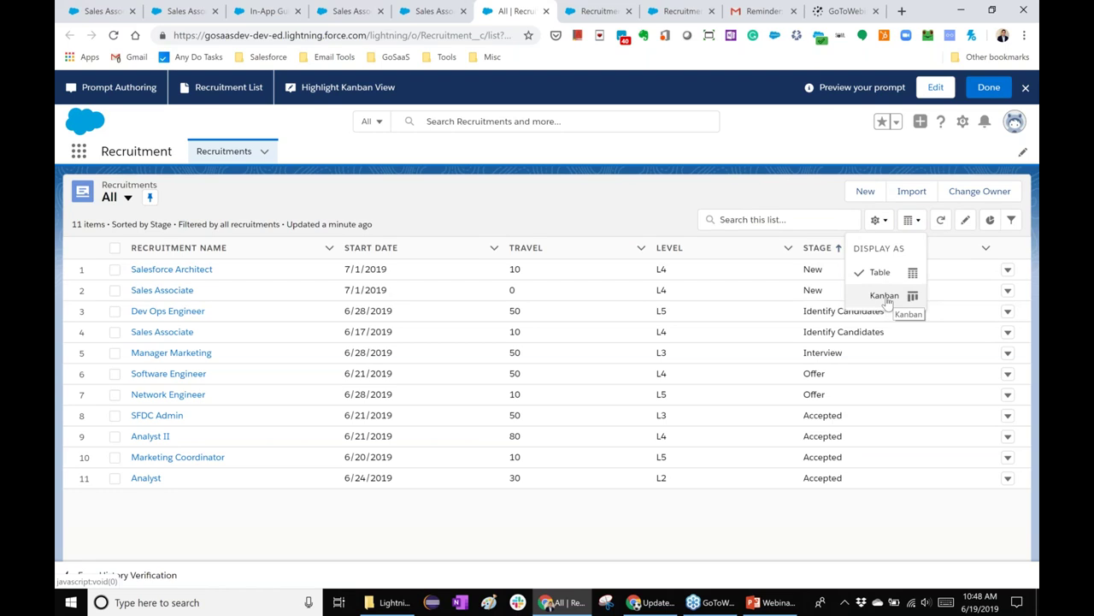
{"action": "left_click", "coordinate": [886, 297]}
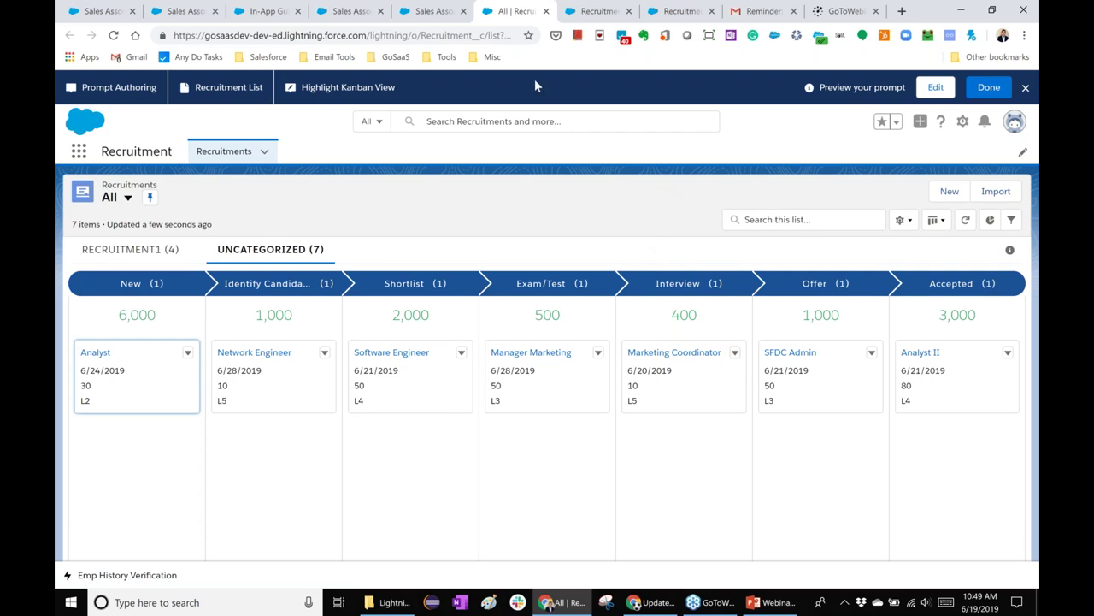
- Review the New Tool for Emp. History prompt preview, and minimize and restore the docked Review process guidance prompt
{"action": "left_click", "coordinate": [440, 14]}
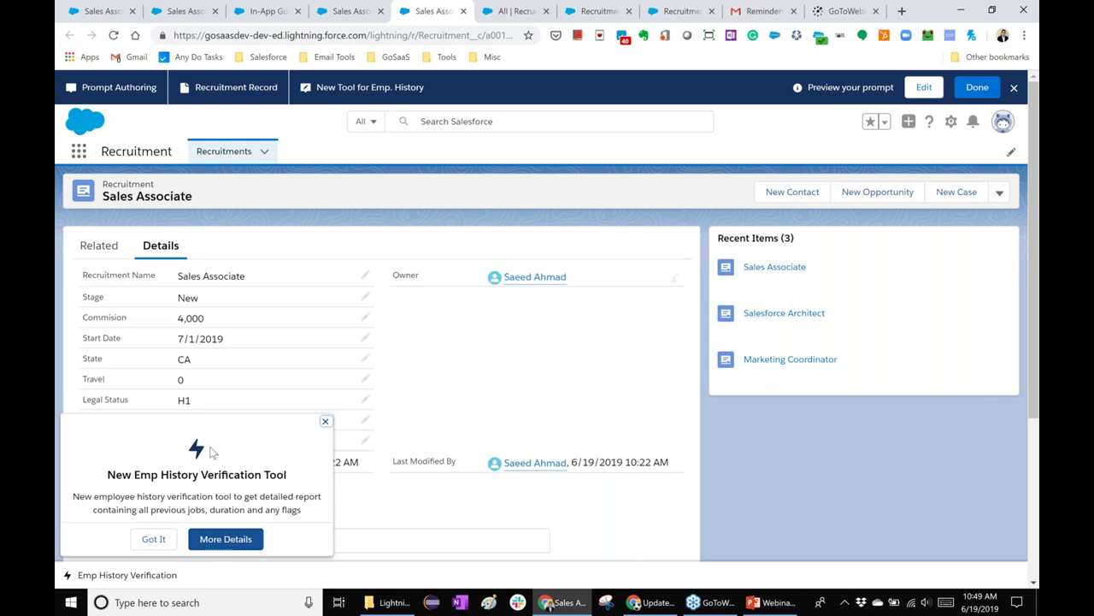
{"action": "left_click", "coordinate": [357, 12]}
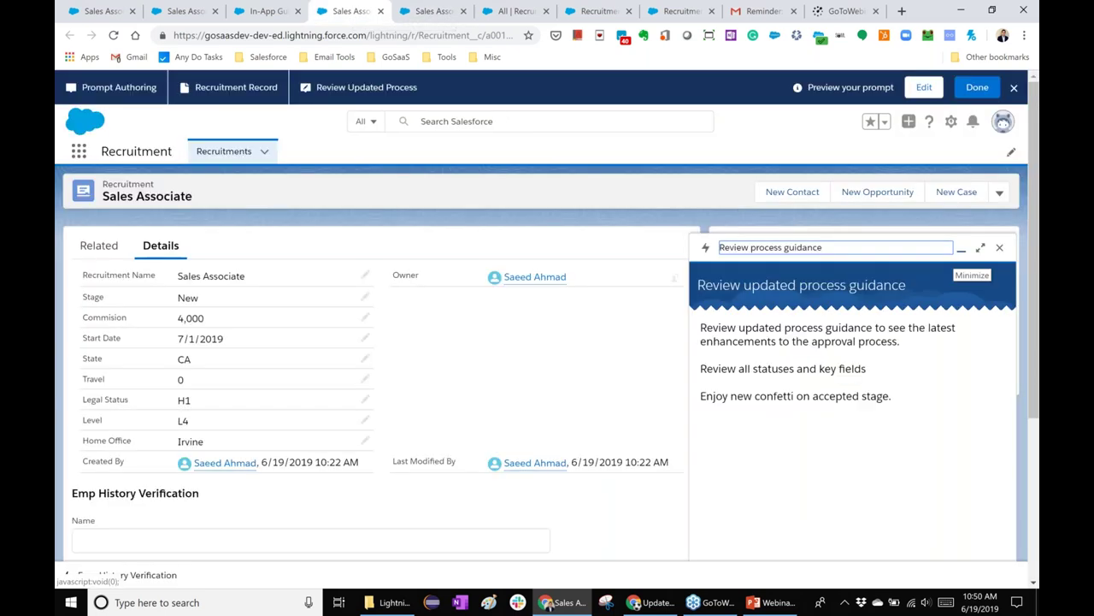
{"action": "left_click", "coordinate": [961, 250]}
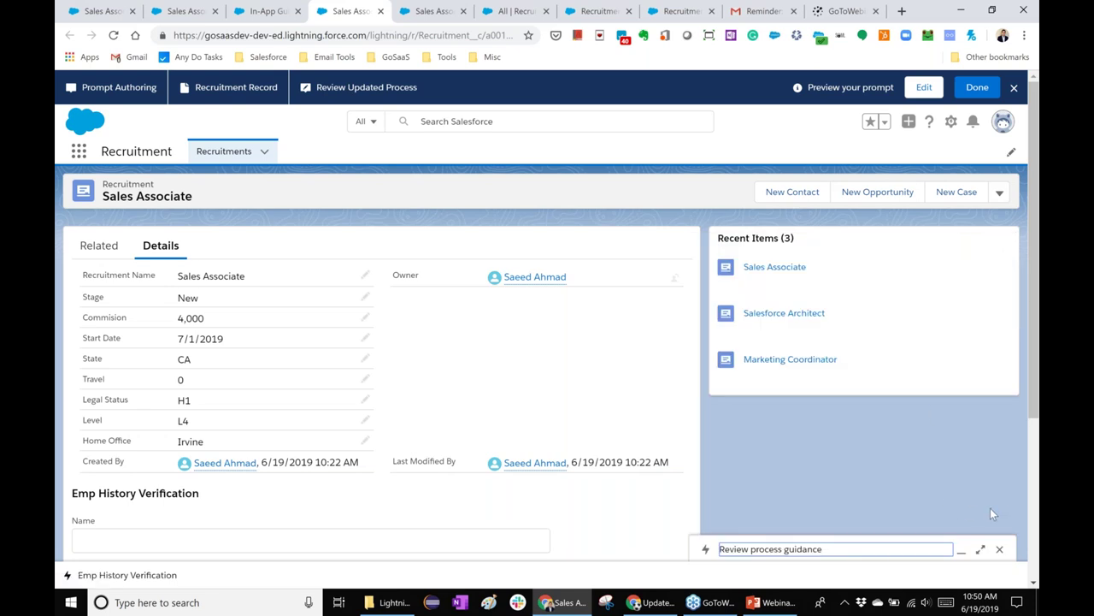
{"action": "left_click", "coordinate": [961, 551]}
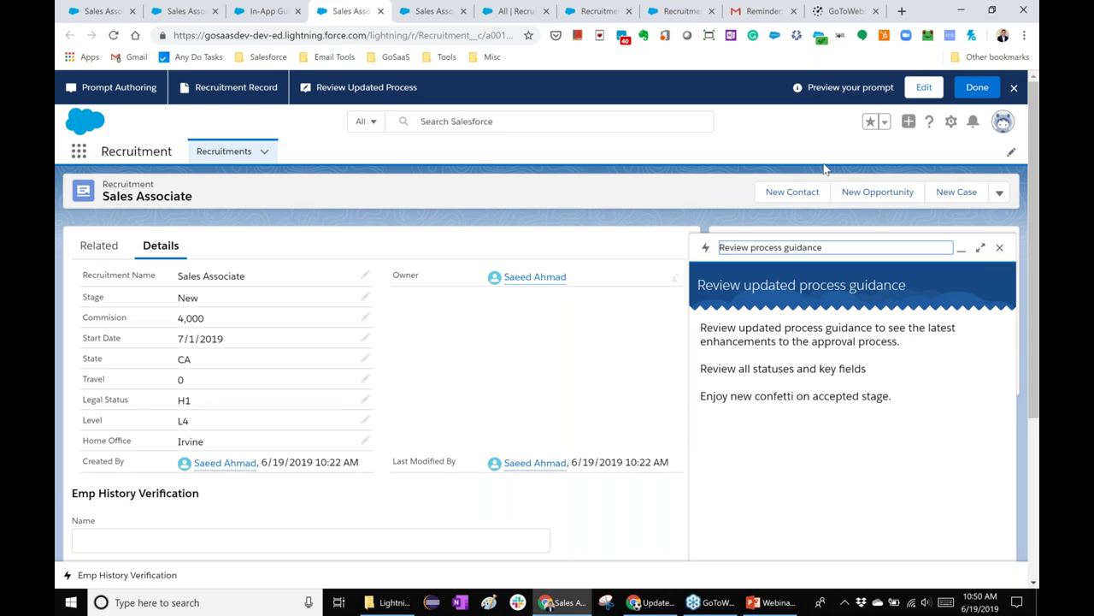
- Open the Highlight Kanban View prompt for editing from its list preview and examine its type, position, permissions and content settings
{"action": "left_click", "coordinate": [268, 14]}
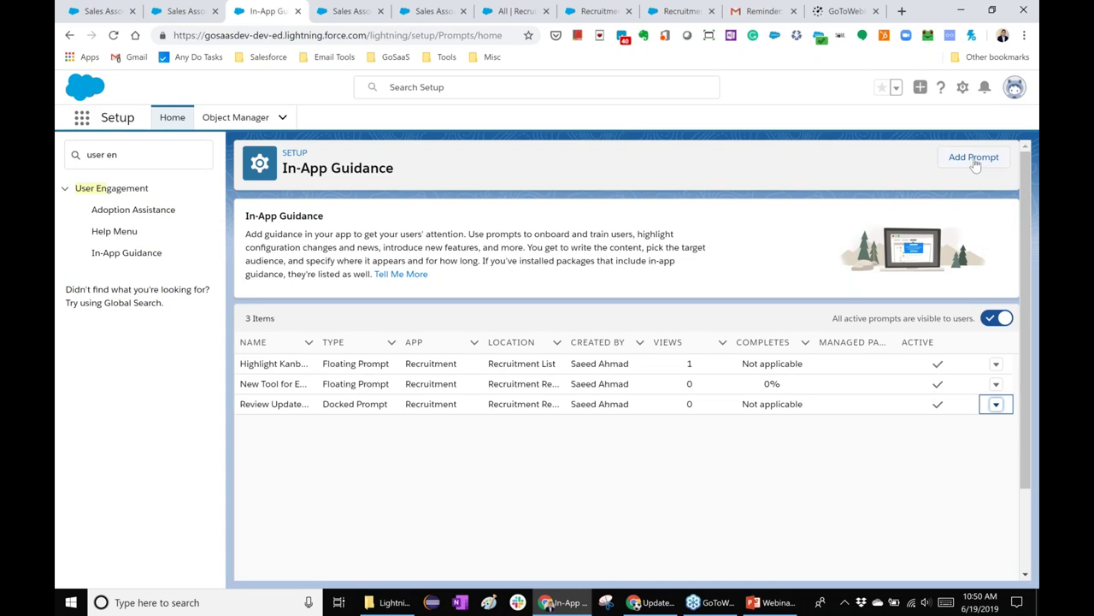
{"action": "left_click", "coordinate": [338, 14]}
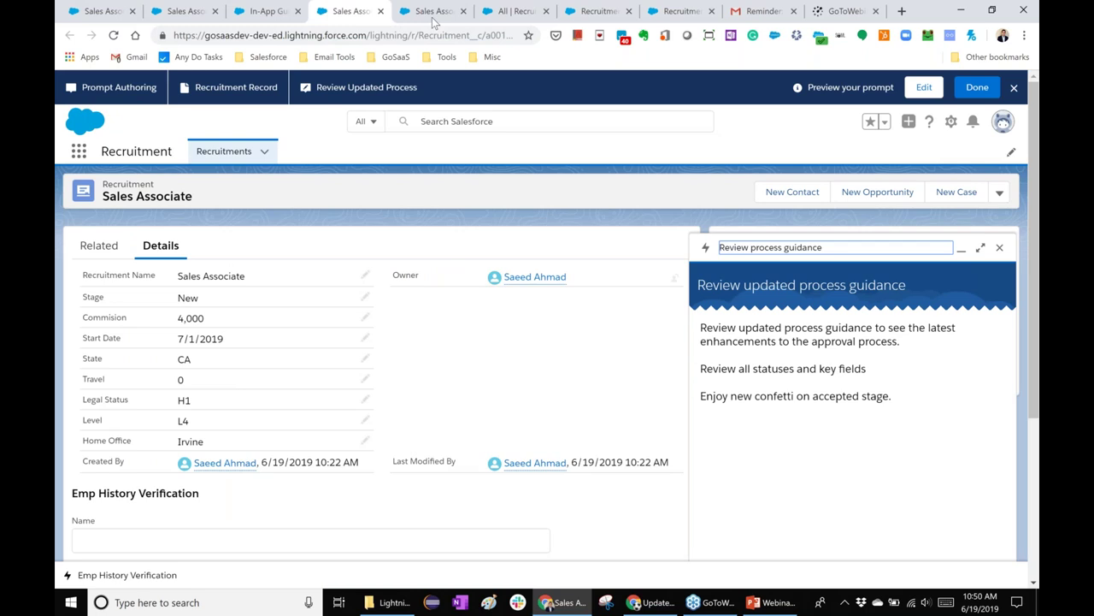
{"action": "left_click", "coordinate": [513, 11]}
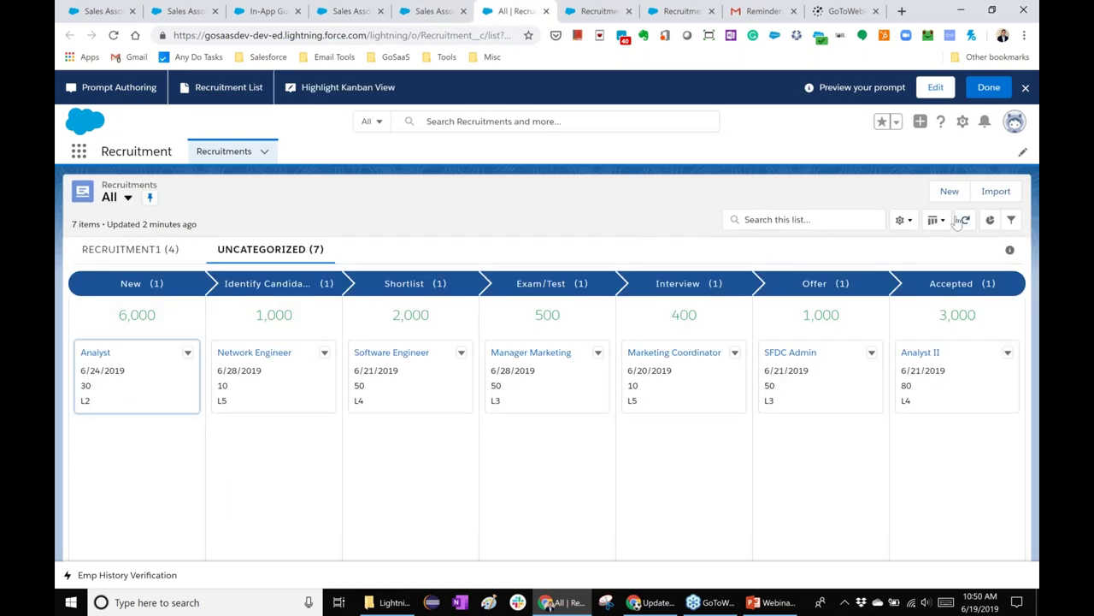
{"action": "left_click", "coordinate": [934, 87]}
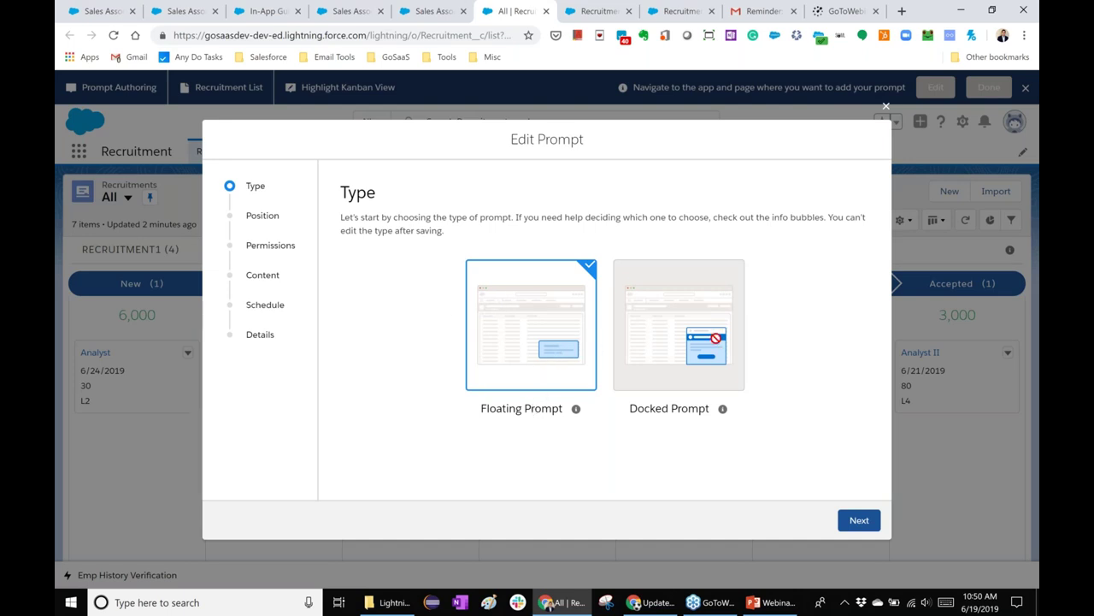
{"action": "left_click", "coordinate": [860, 524]}
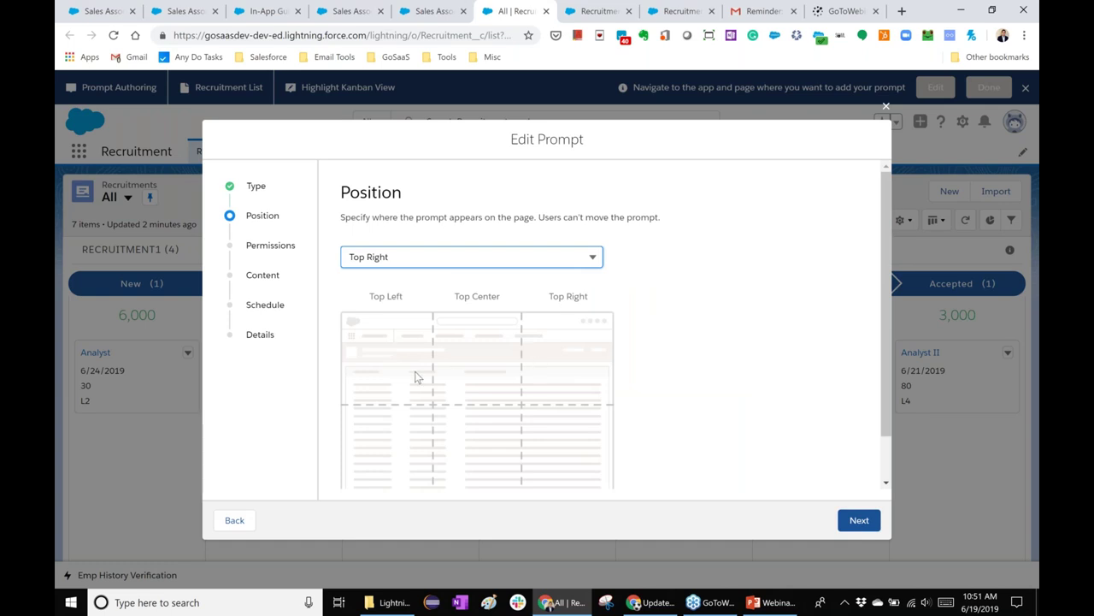
{"action": "left_click", "coordinate": [859, 521]}
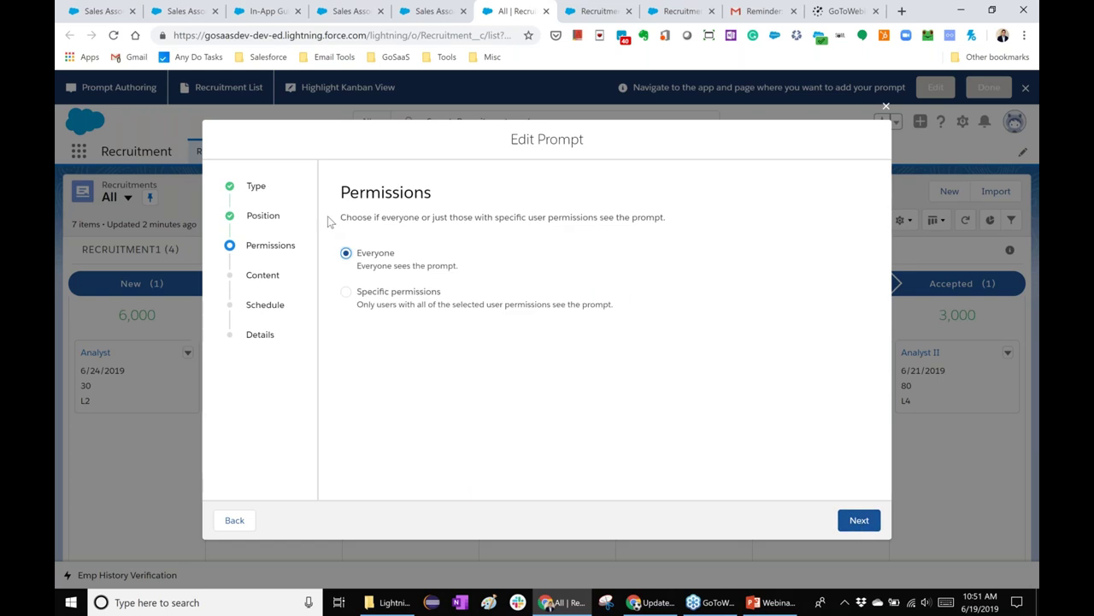
{"action": "left_click", "coordinate": [859, 520]}
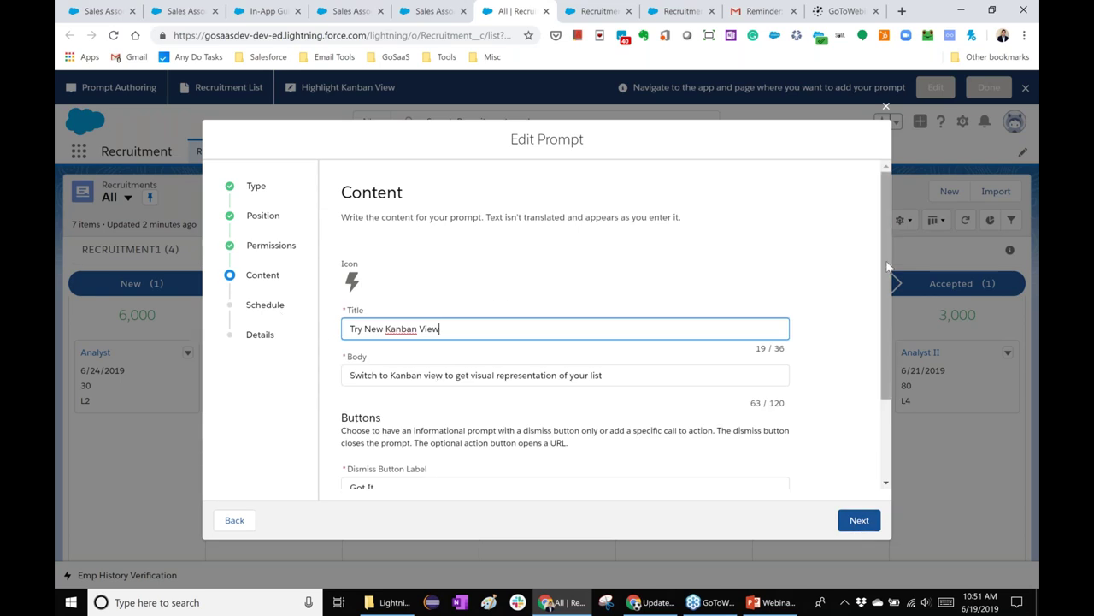
{"action": "scroll", "coordinate": [842, 295], "scroll_direction": "down", "scroll_amount": 1}
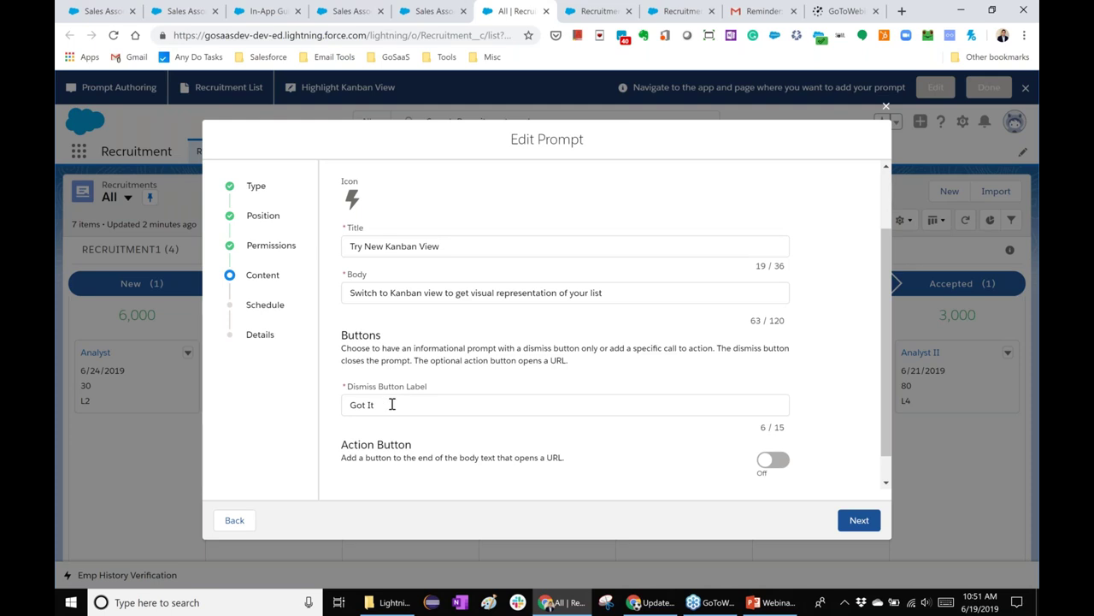
{"action": "scroll", "coordinate": [416, 408], "scroll_direction": "down", "scroll_amount": 1}
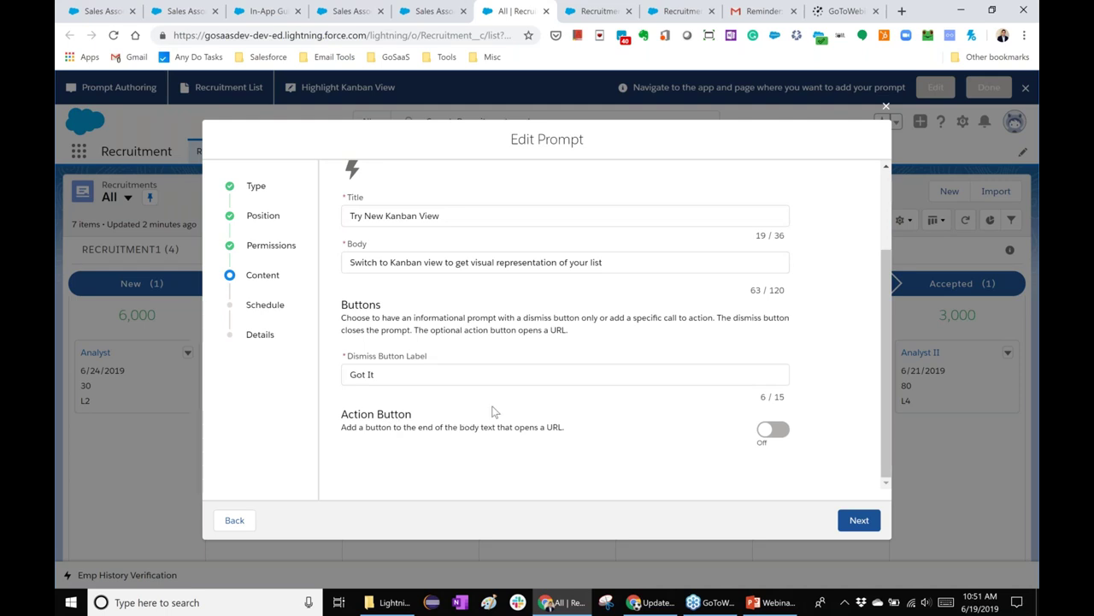
- Continue through the prompt's schedule and details, keeping the existing settings, and save and preview it
{"action": "left_click", "coordinate": [858, 520]}
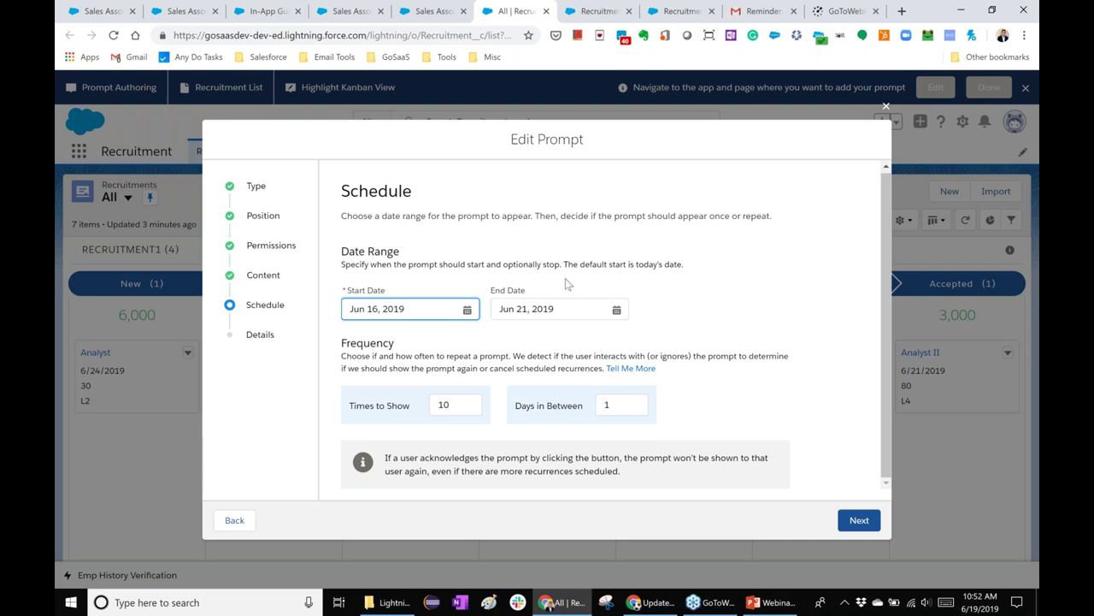
{"action": "left_click", "coordinate": [860, 520]}
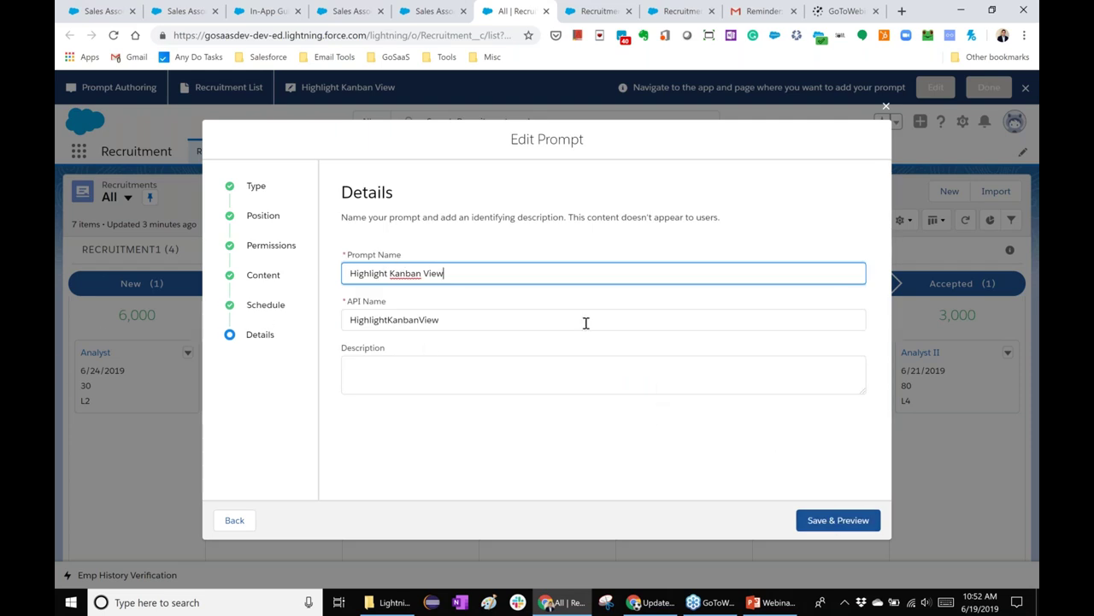
{"action": "left_click", "coordinate": [865, 517]}
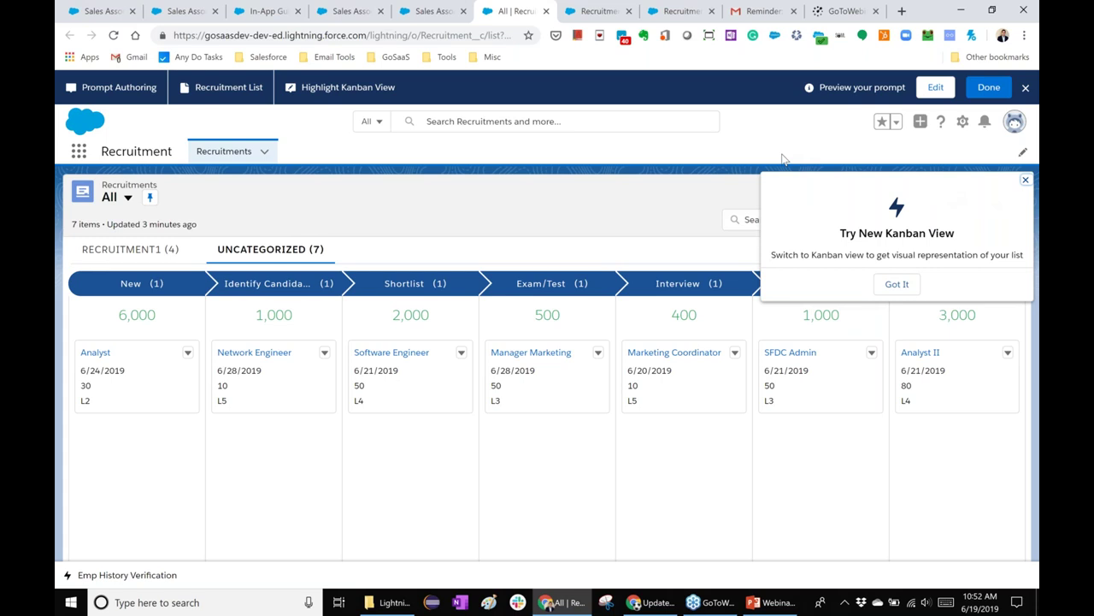
- Return to In-App Guidance setup, examine the custom GoSaaS links in the Help & Training menu, and close the menu
{"action": "left_click", "coordinate": [257, 12]}
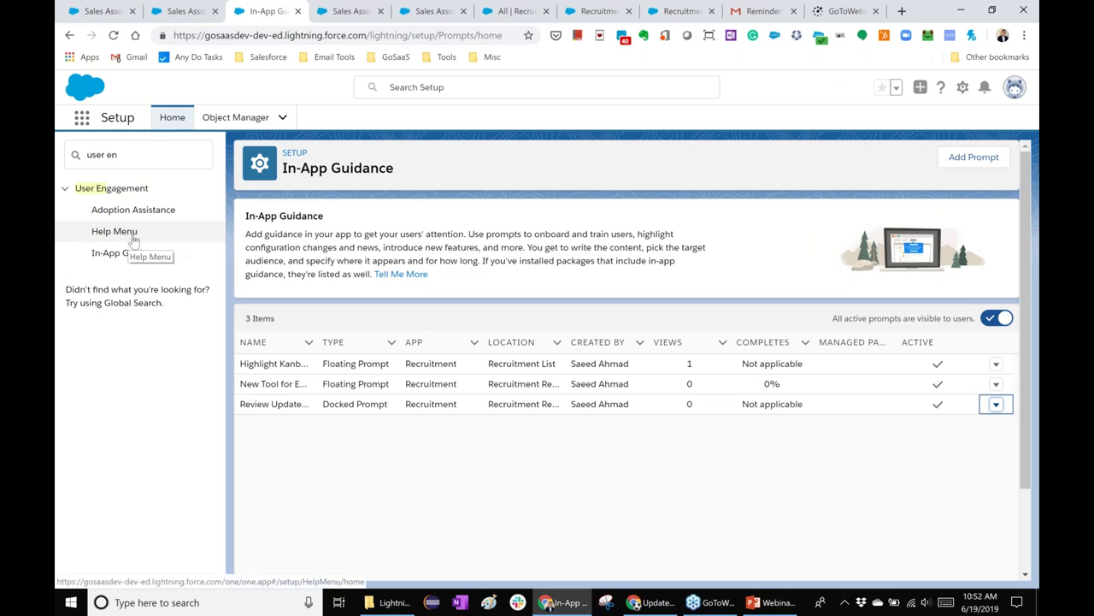
{"action": "left_click", "coordinate": [943, 92]}
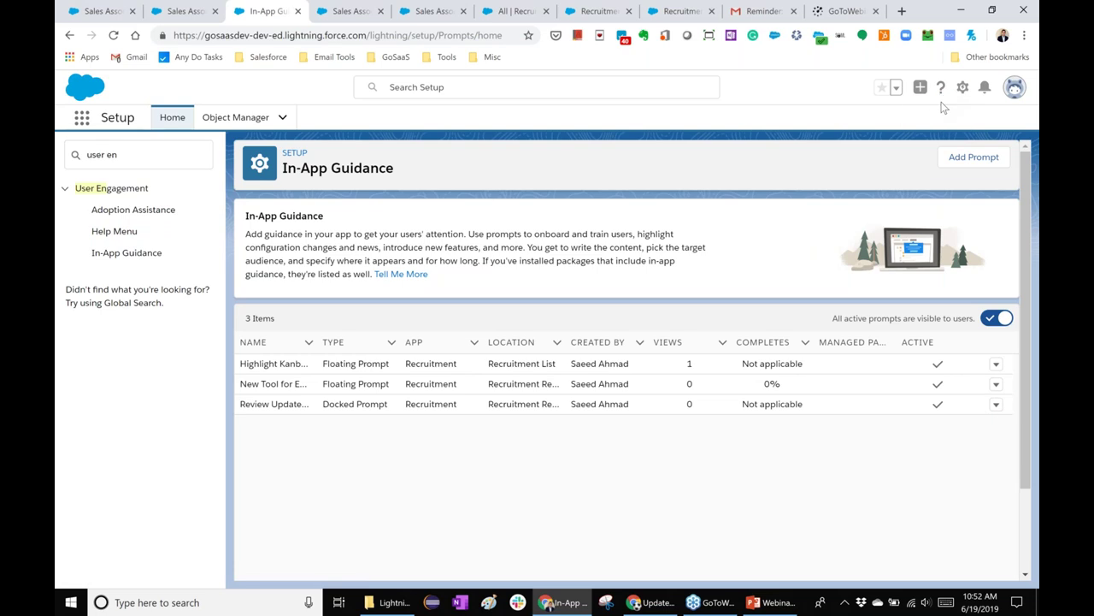
{"action": "left_click", "coordinate": [943, 89]}
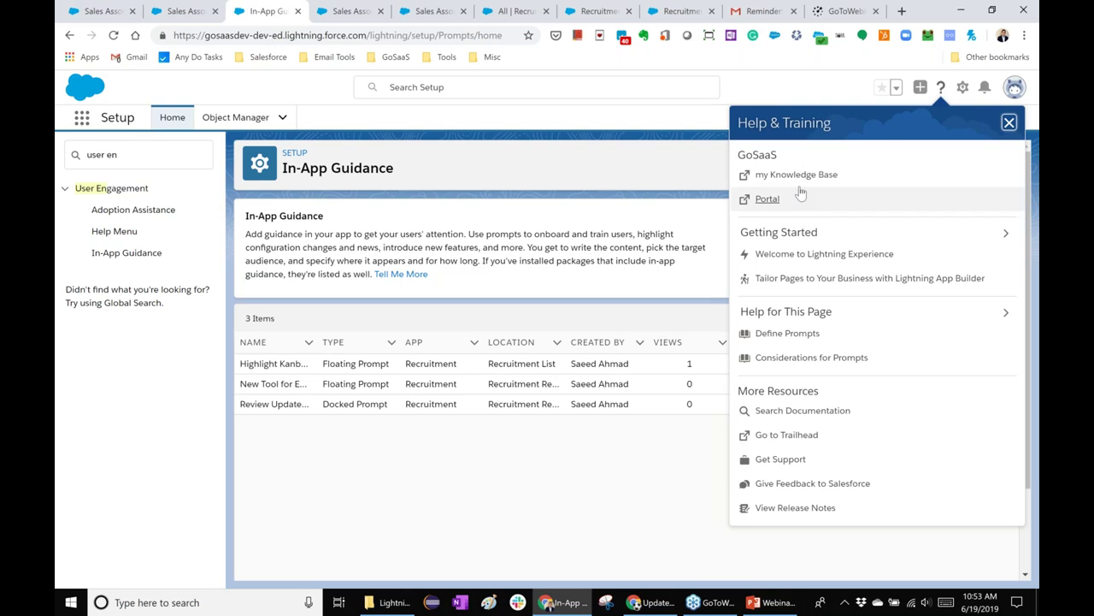
{"action": "left_click", "coordinate": [798, 80]}
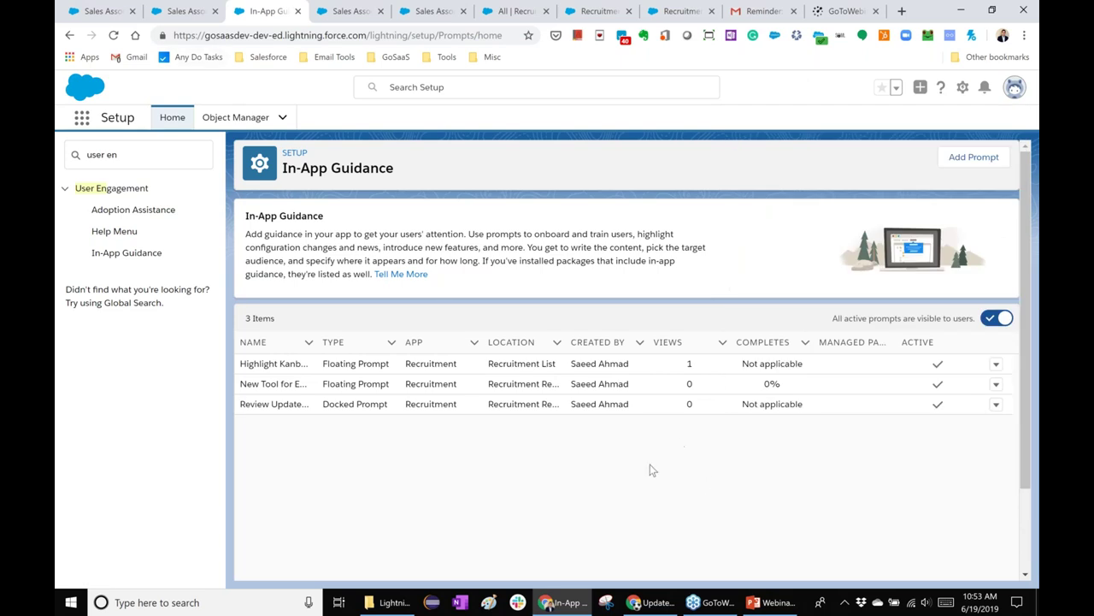
- Switch to the webinar presentation in PowerPoint and start the slide show from the User Engagement slide
{"action": "left_click", "coordinate": [768, 602]}
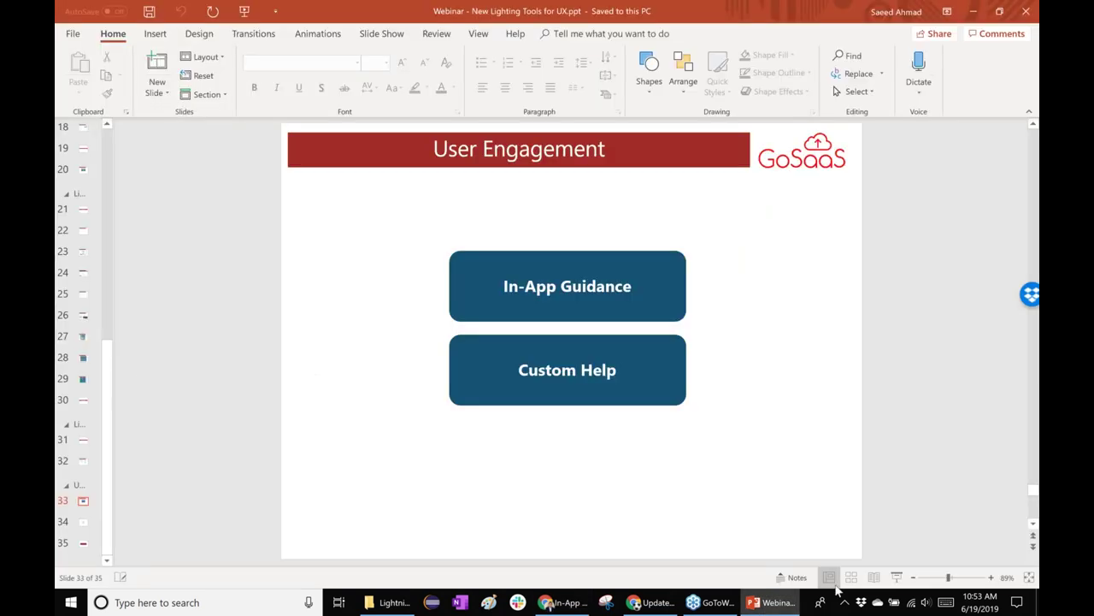
{"action": "left_click", "coordinate": [896, 577]}
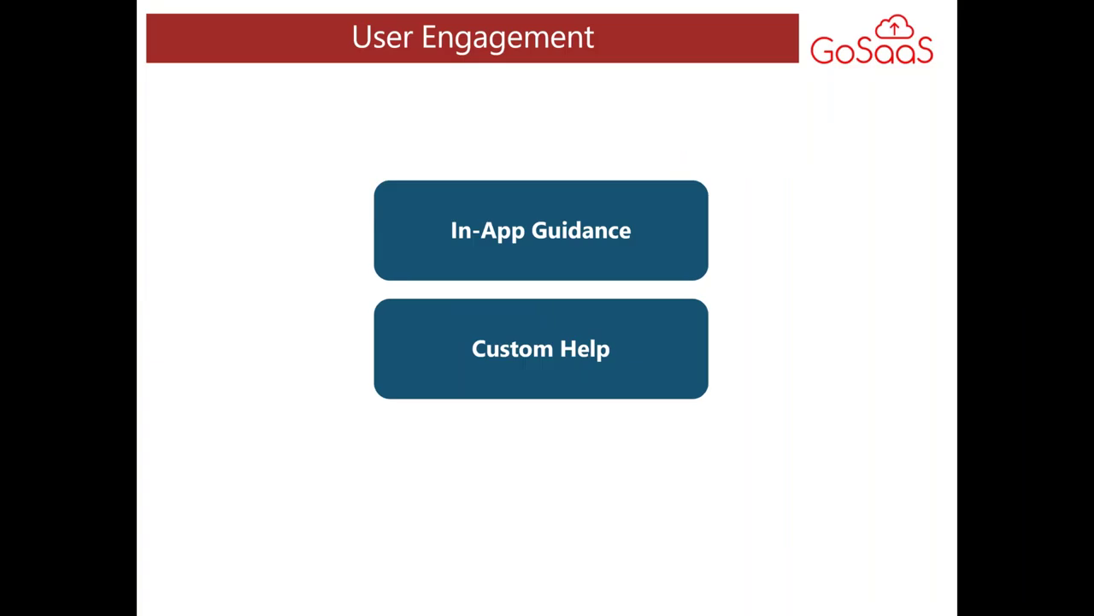